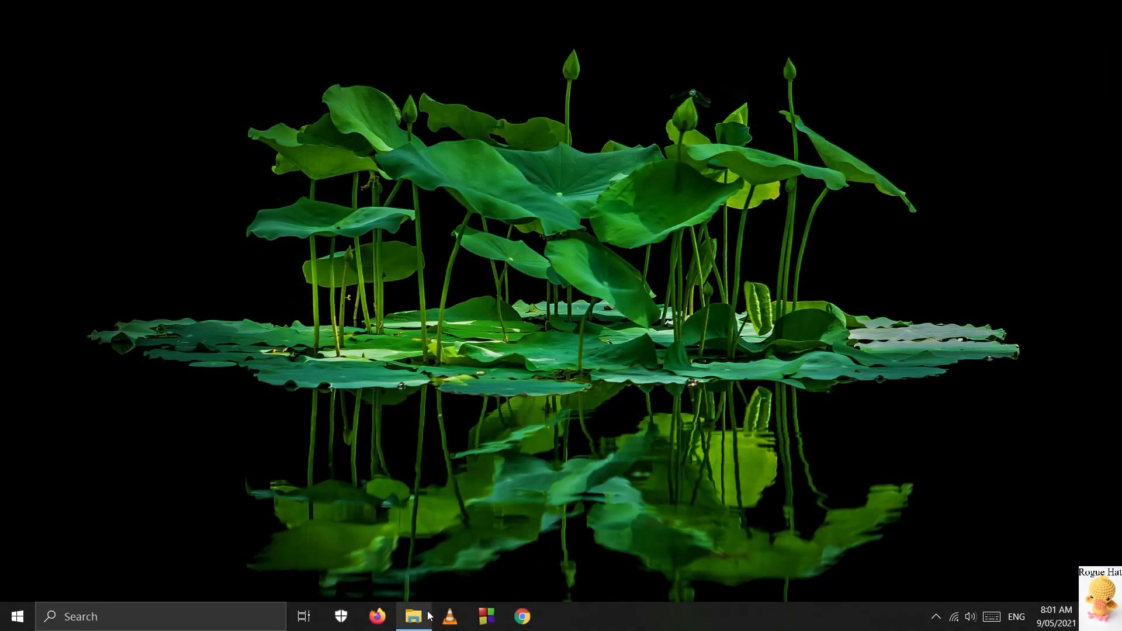
# Launch PPSSPPWindows64.exe from the PPSSPP folder on the D: drive and maximize its window.
pyautogui.click(414, 618)
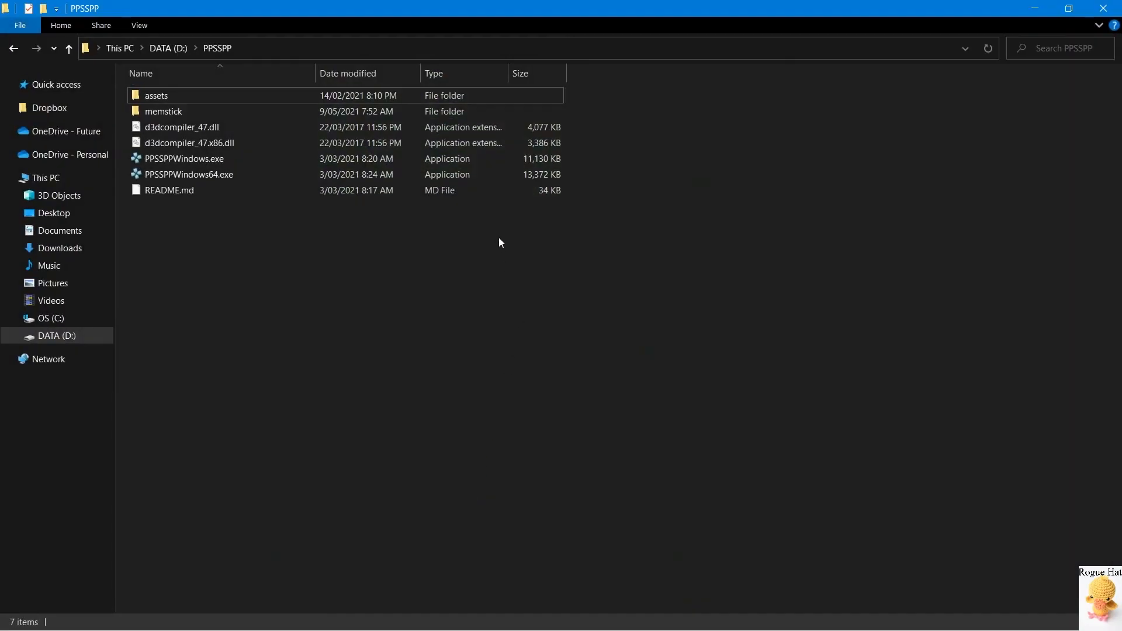
pyautogui.doubleClick(471, 176)
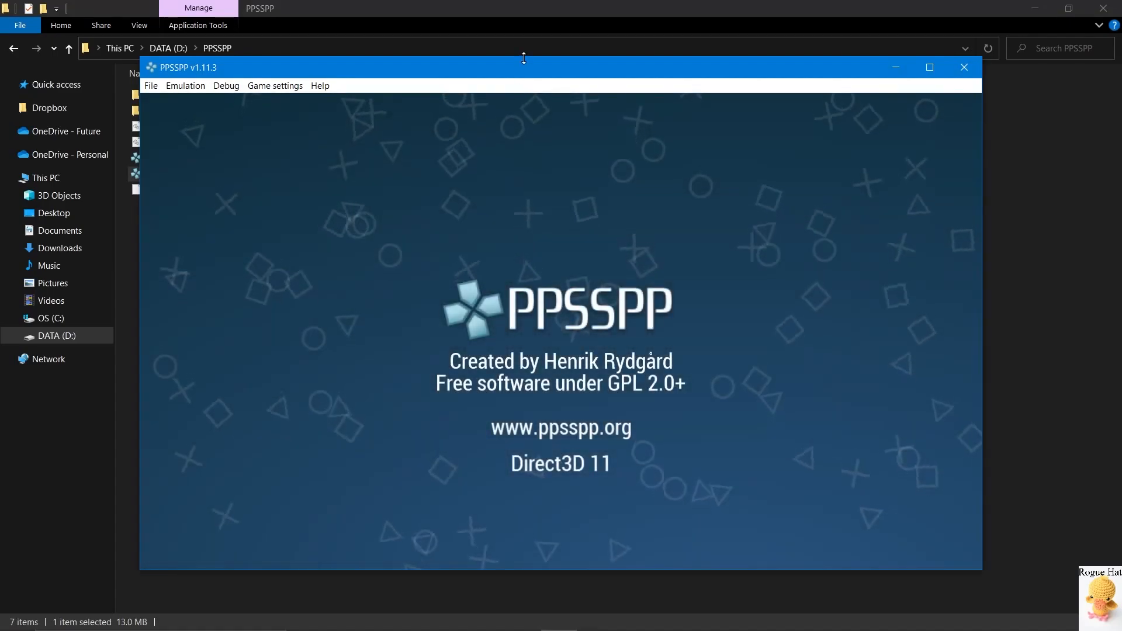
pyautogui.doubleClick(521, 73)
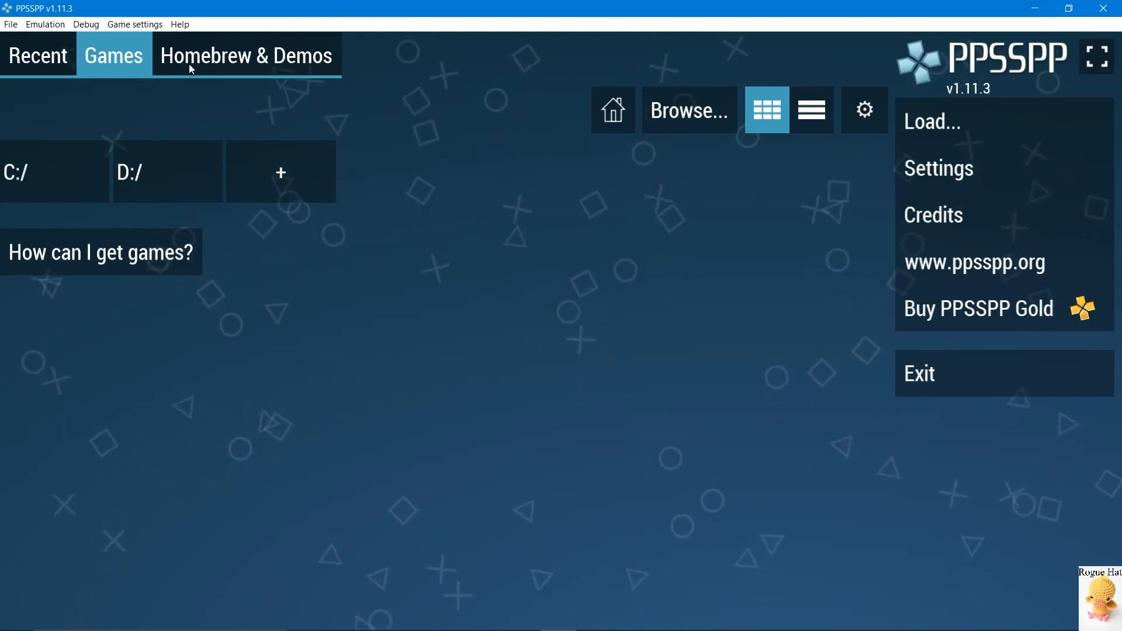
# Open a new instance of the emulator and close that second instance again.
pyautogui.click(11, 26)
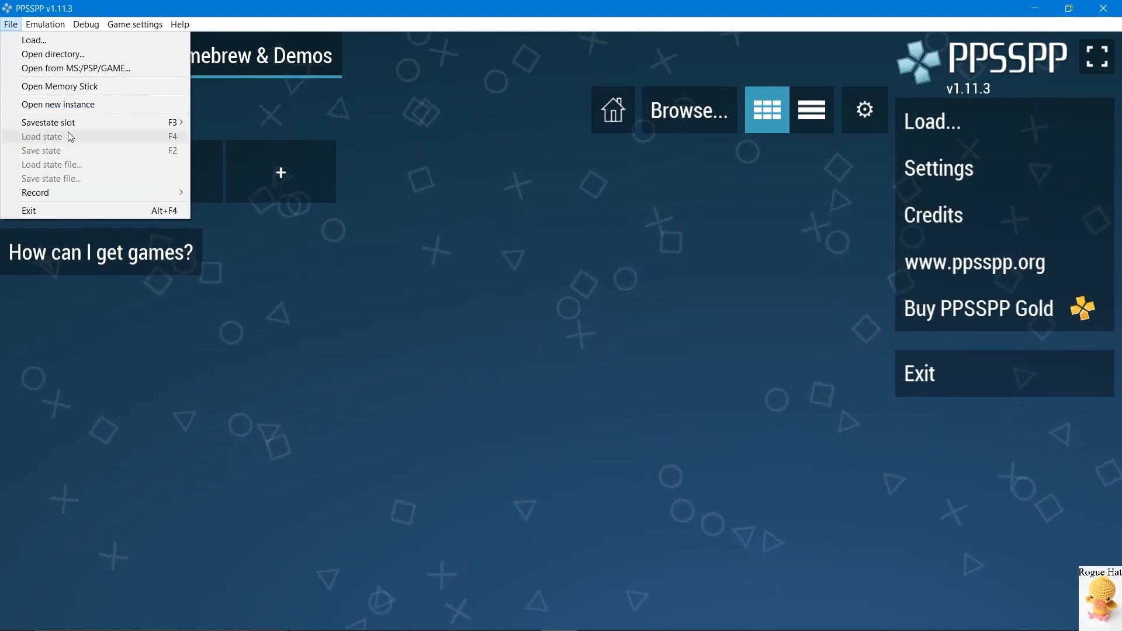
pyautogui.click(106, 104)
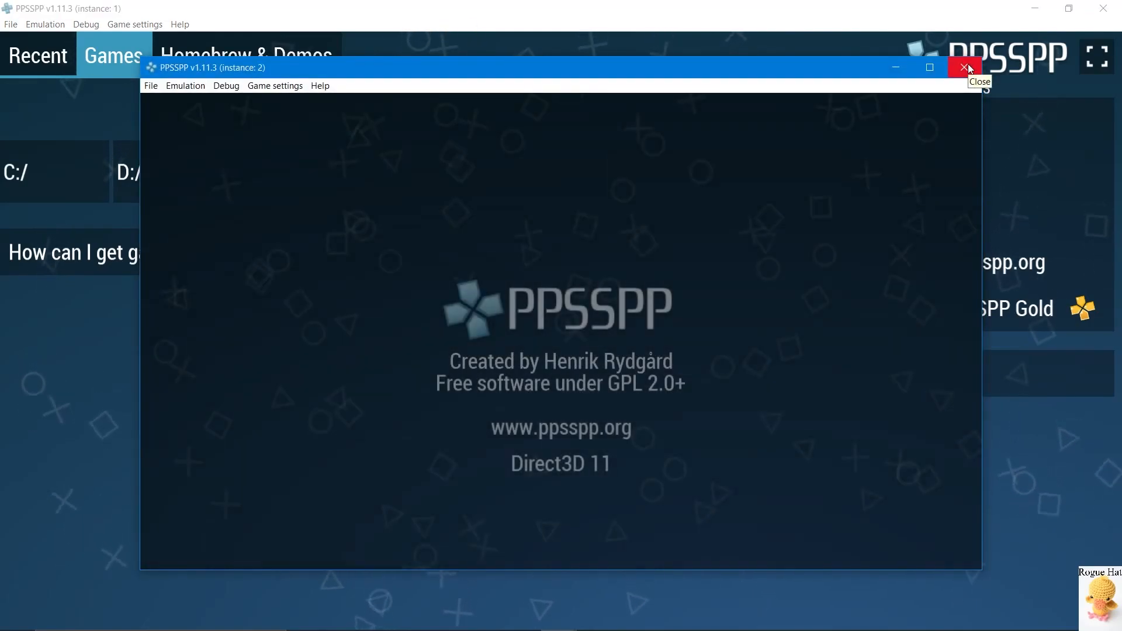
pyautogui.click(964, 68)
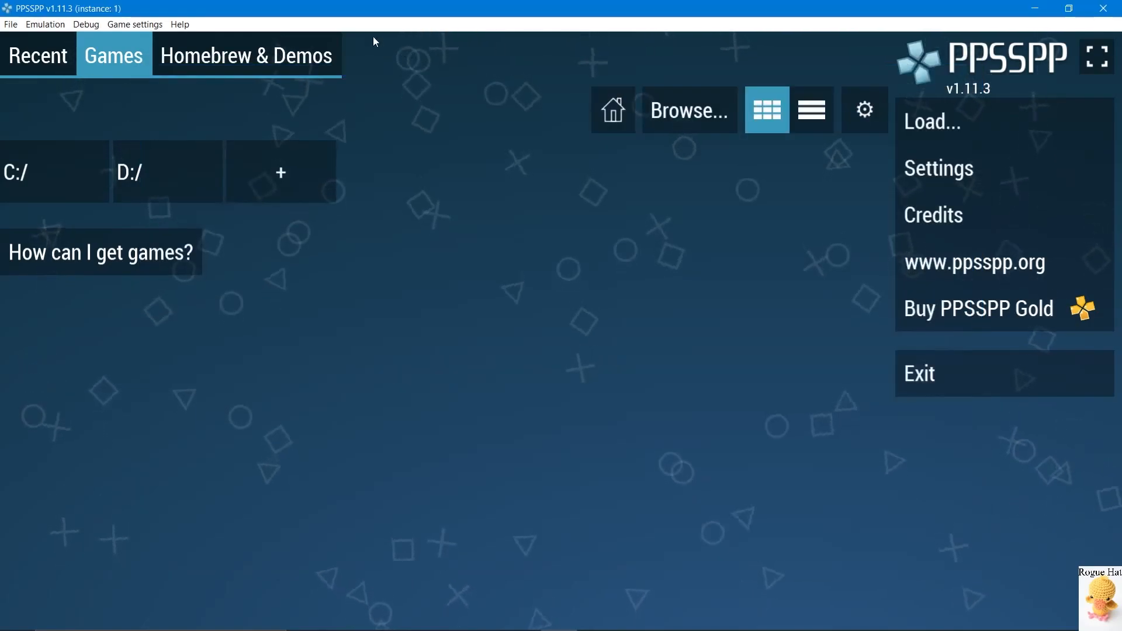
# Review the emulator's available file, emulation, display rotation, debug, game settings and help commands.
pyautogui.click(10, 24)
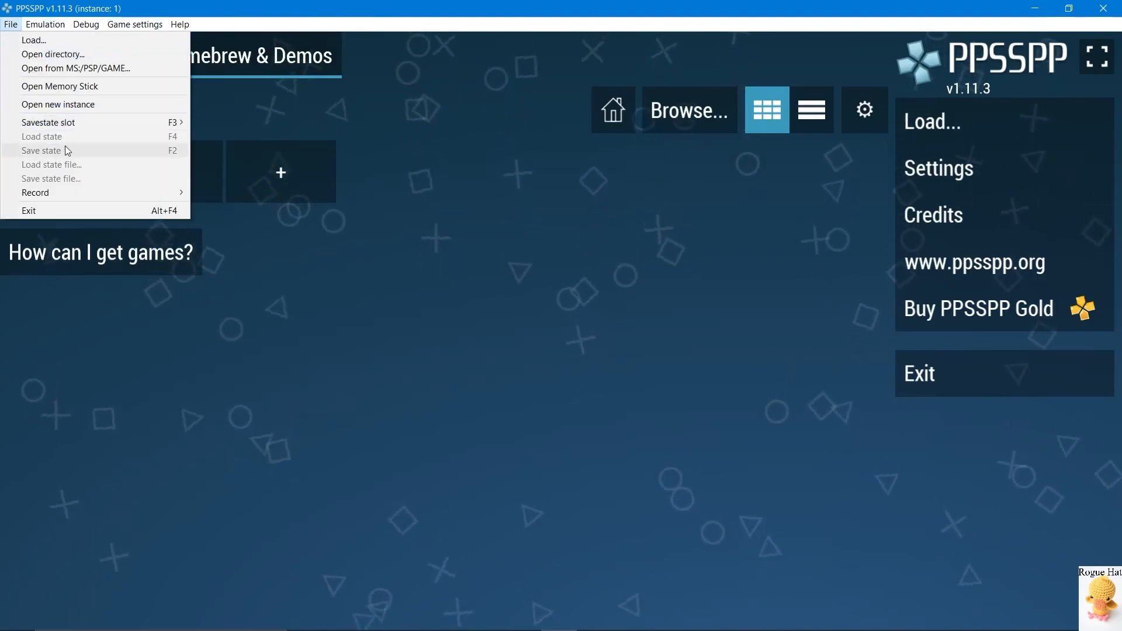
pyautogui.moveTo(74, 128)
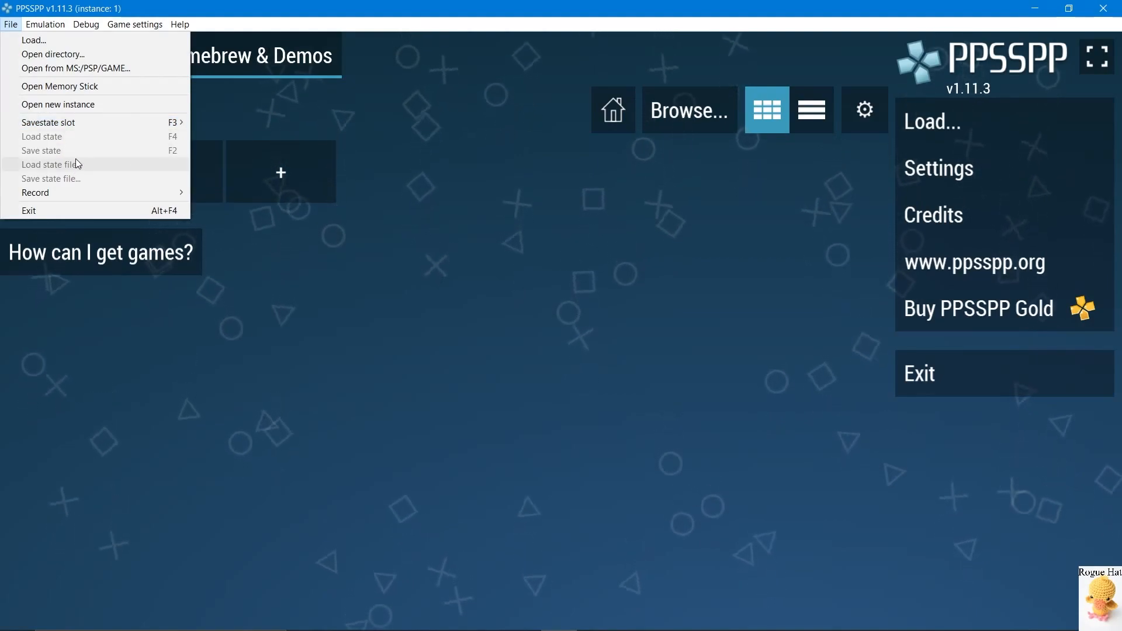
pyautogui.moveTo(75, 192)
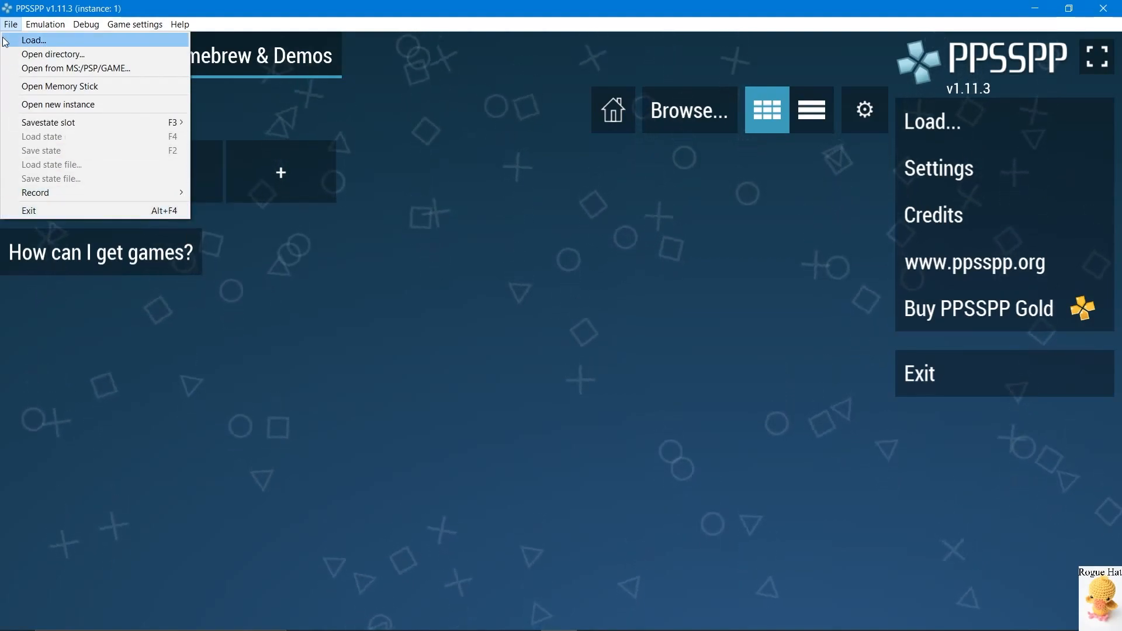
pyautogui.moveTo(40, 25)
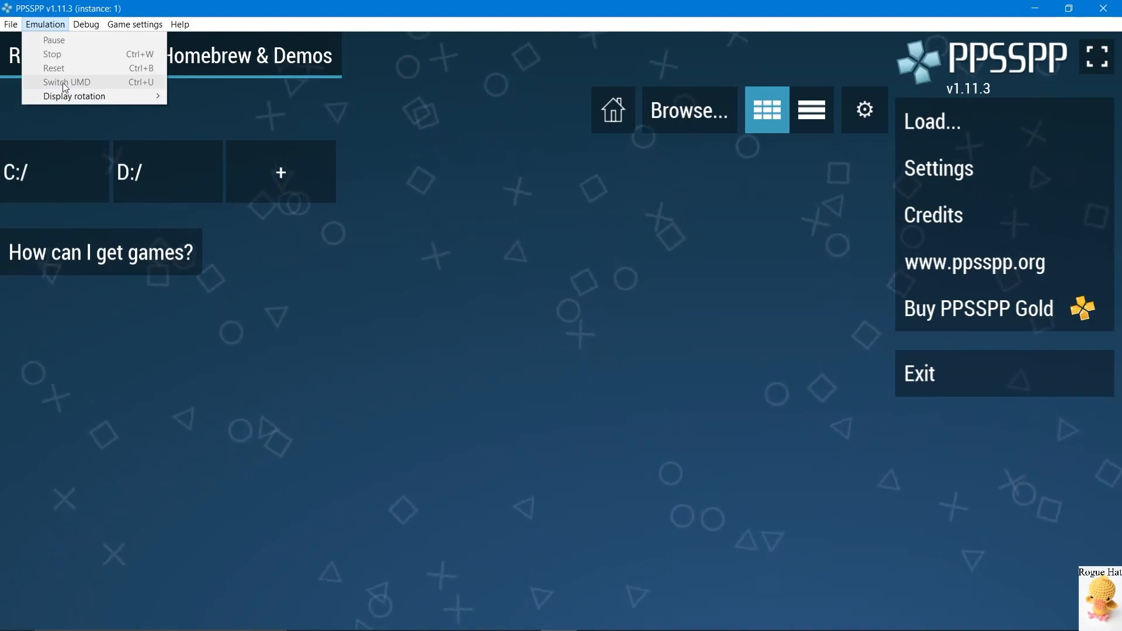
pyautogui.moveTo(105, 97)
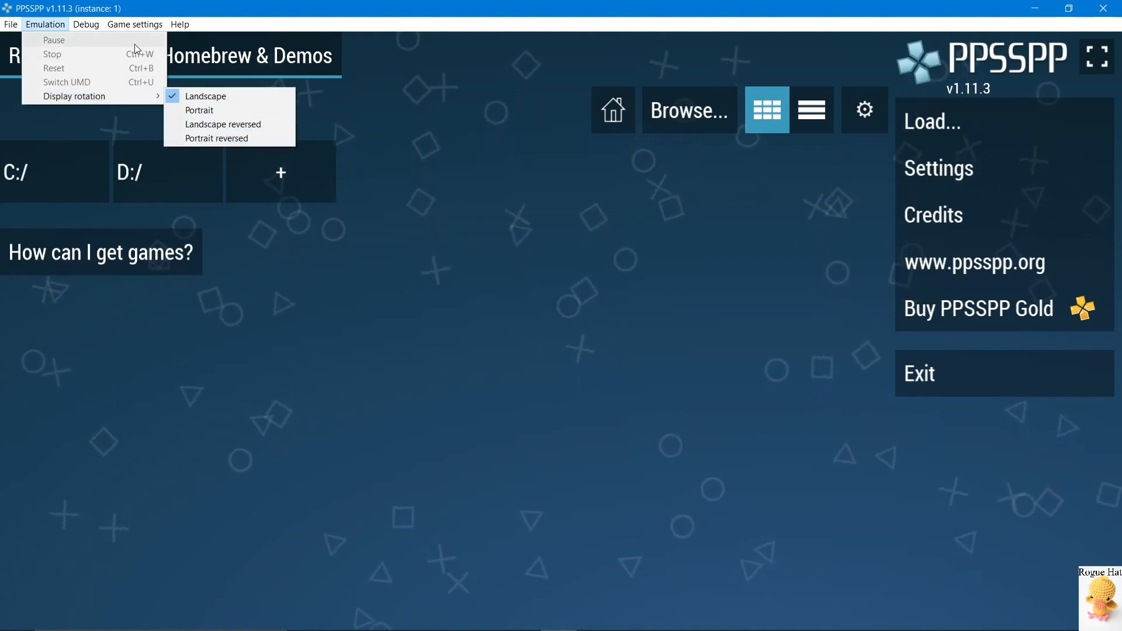
pyautogui.moveTo(86, 24)
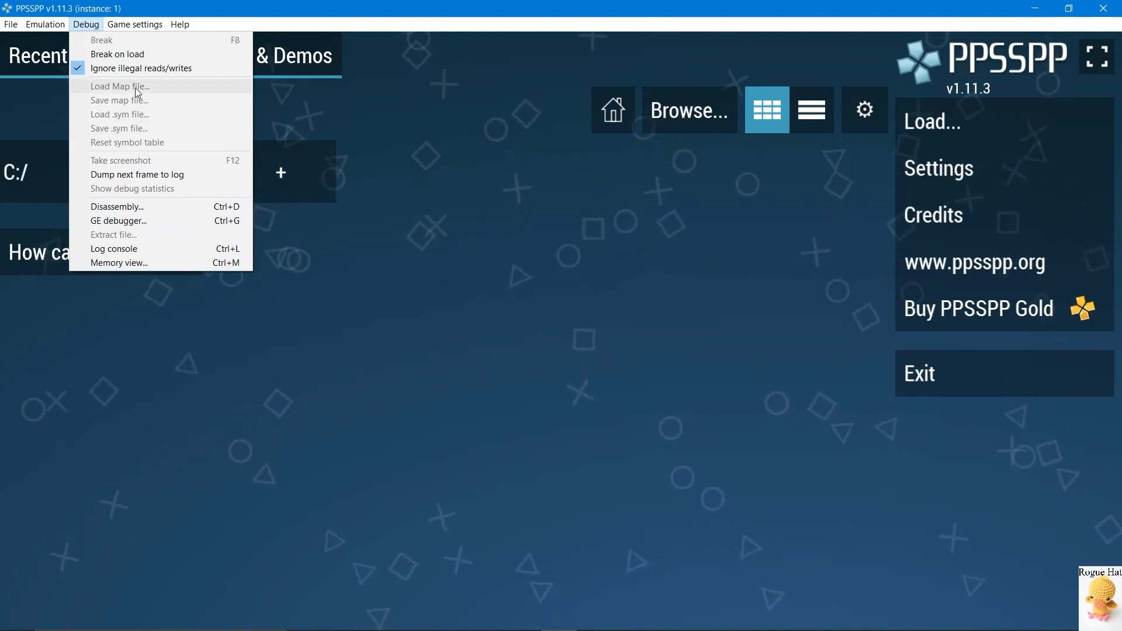
pyautogui.moveTo(135, 24)
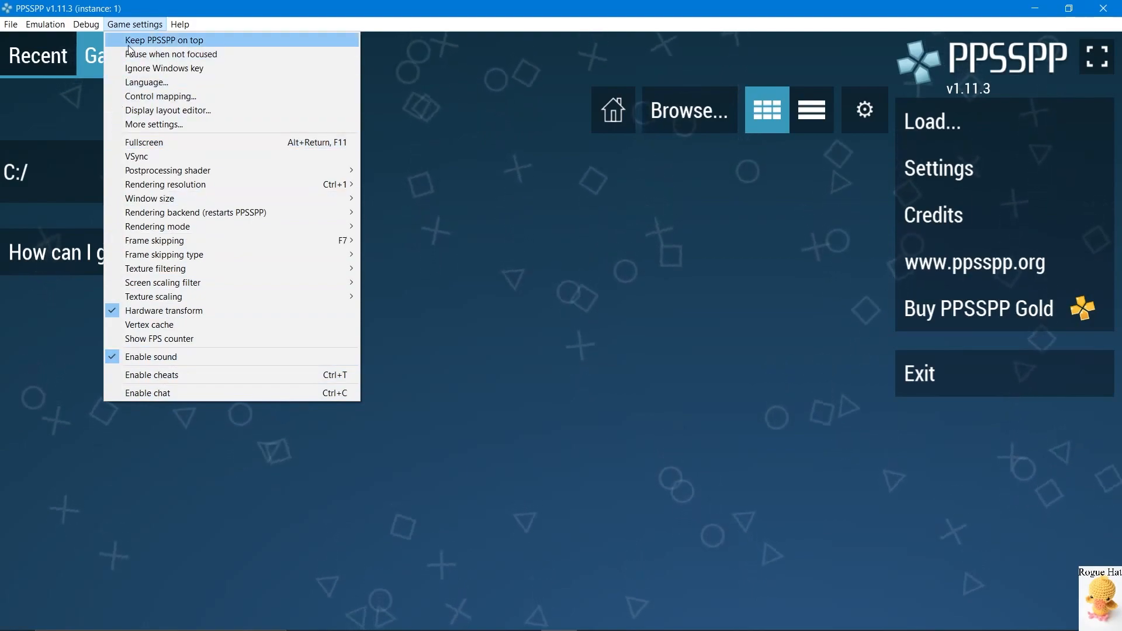
pyautogui.moveTo(177, 26)
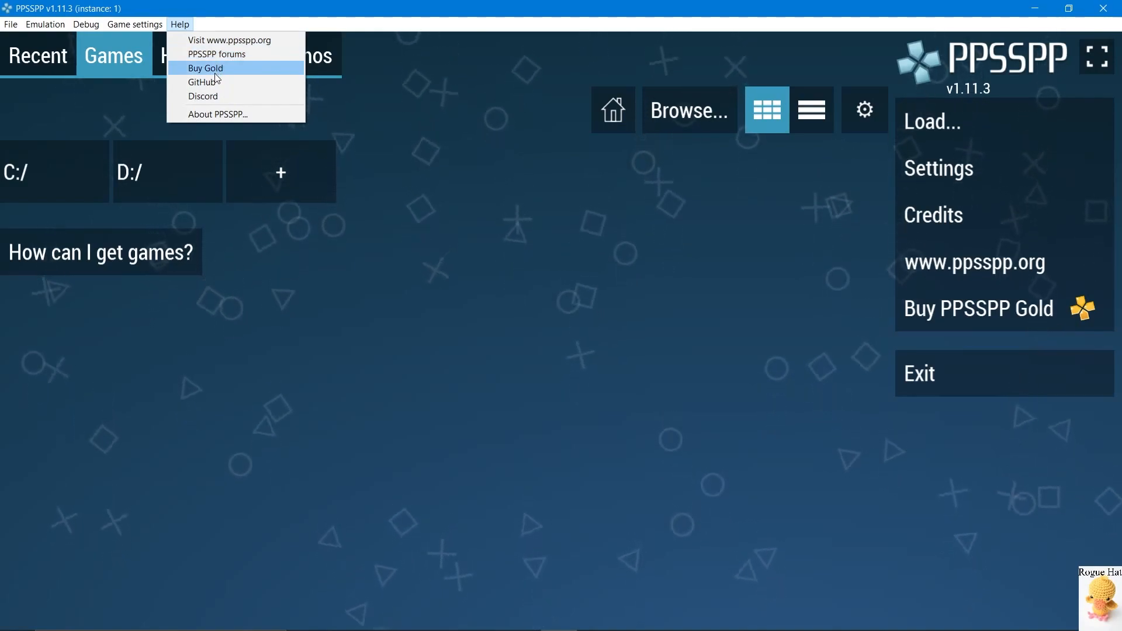
pyautogui.click(392, 181)
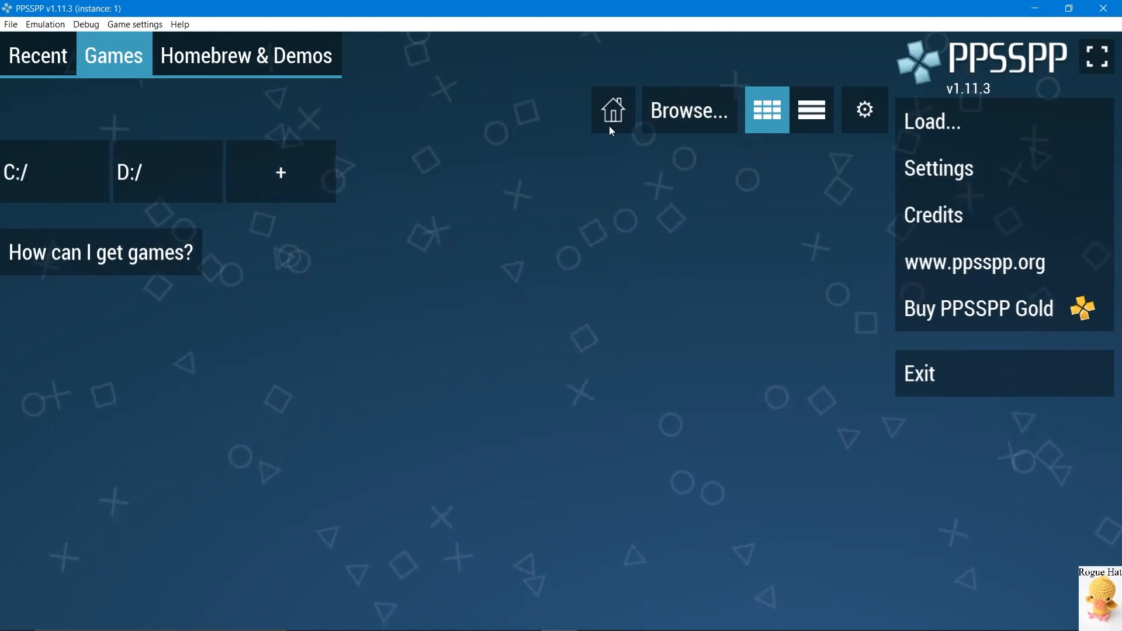
# Switch the emulator to full screen and open its graphics settings.
pyautogui.click(1090, 65)
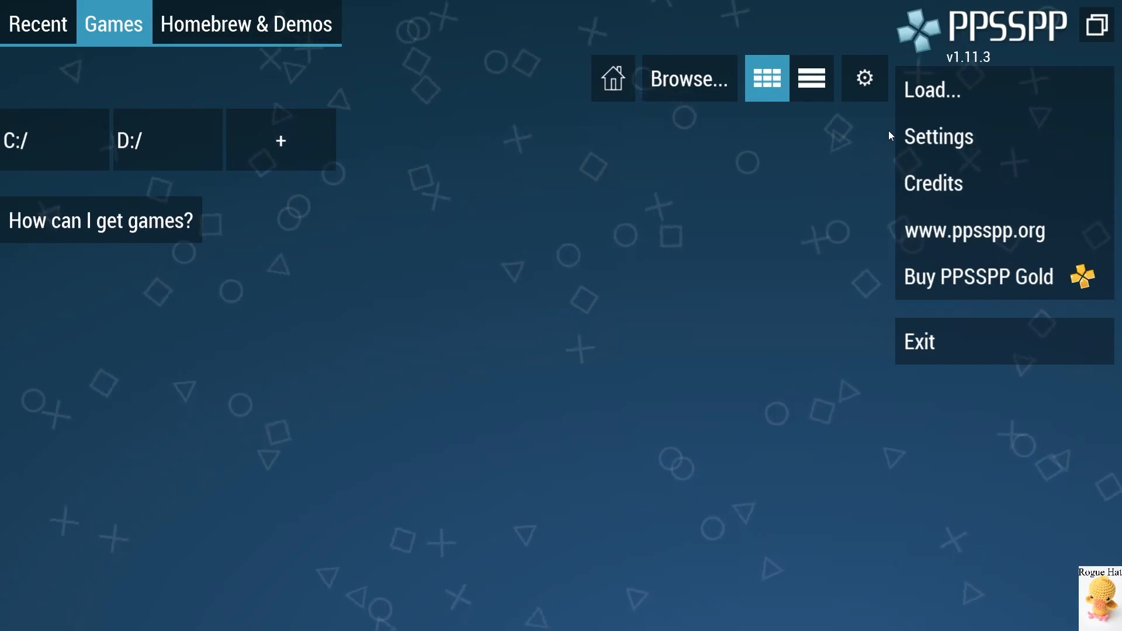
pyautogui.click(944, 132)
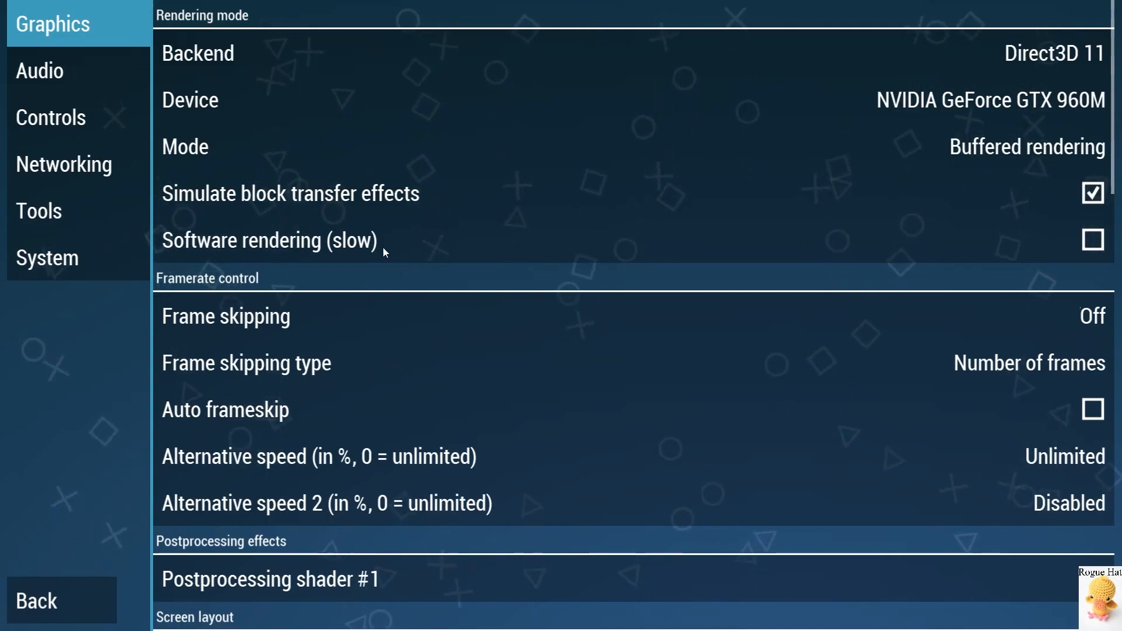
pyautogui.scroll(-10, 447, 239)
pyautogui.scroll(-8, 443, 235)
pyautogui.scroll(15, 439, 234)
pyautogui.scroll(8, 439, 234)
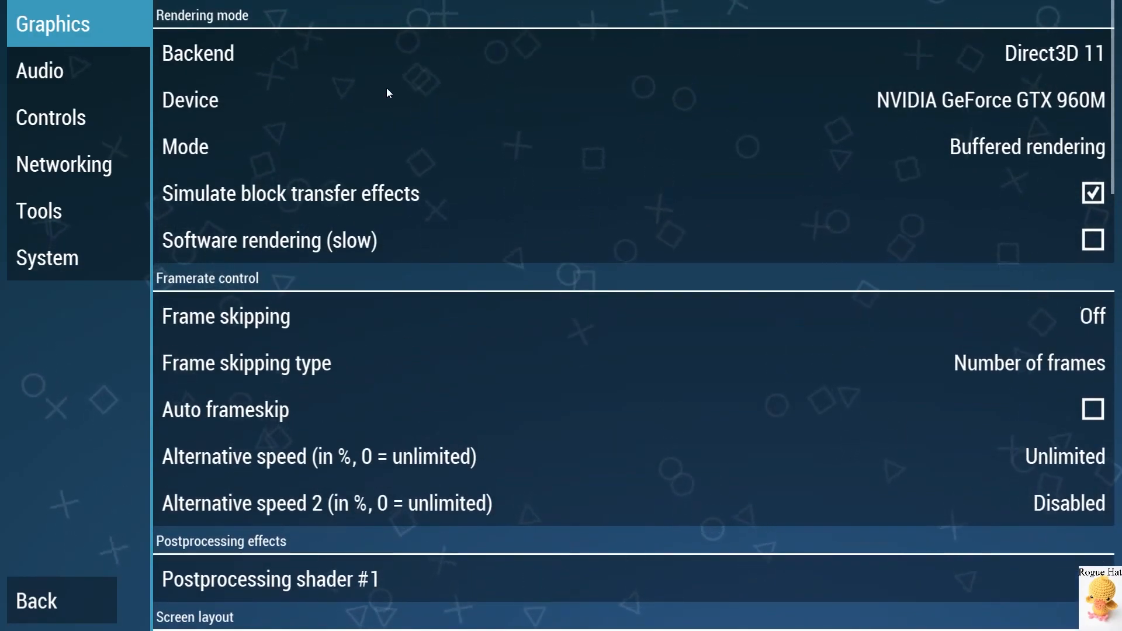
# Try to change the rendering backend to Direct3D 9, declining the restart.
pyautogui.click(465, 40)
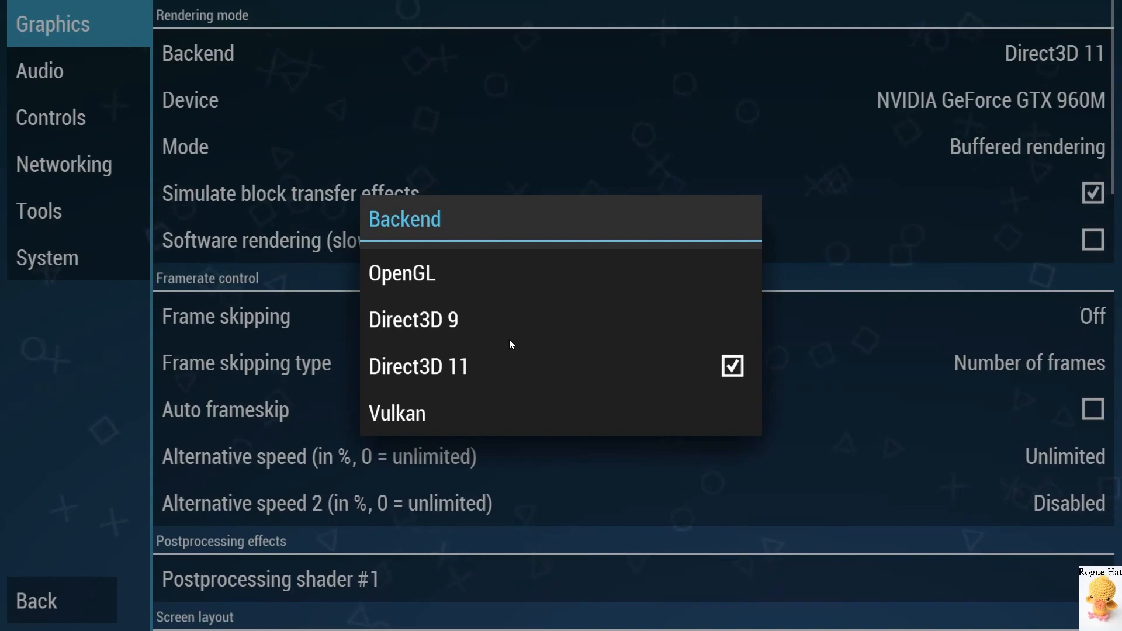
pyautogui.click(638, 325)
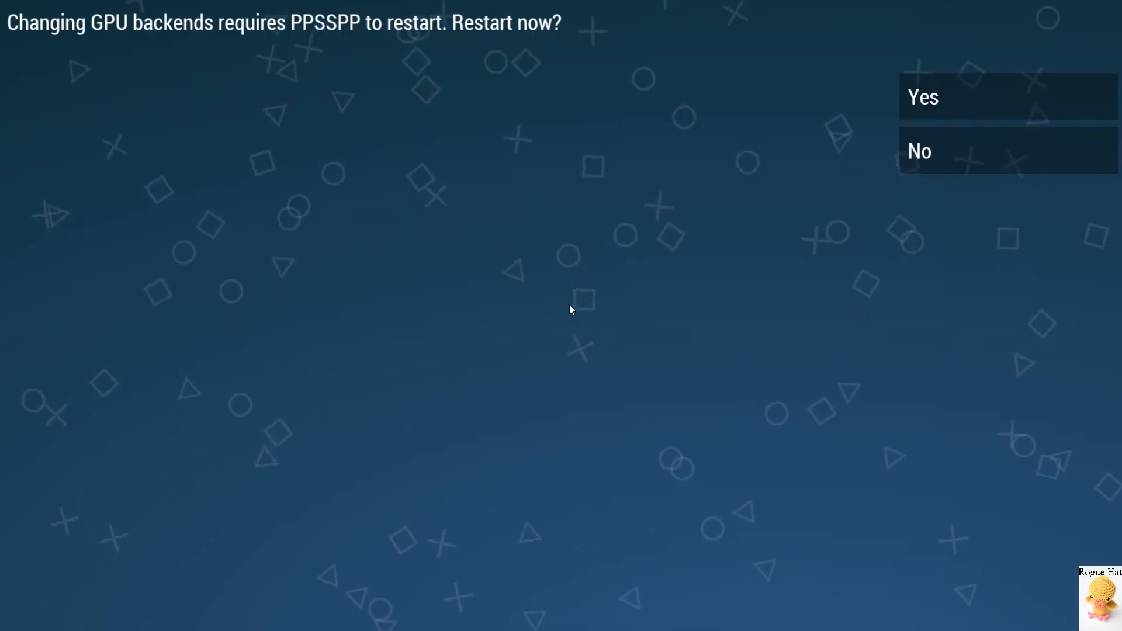
pyautogui.click(934, 158)
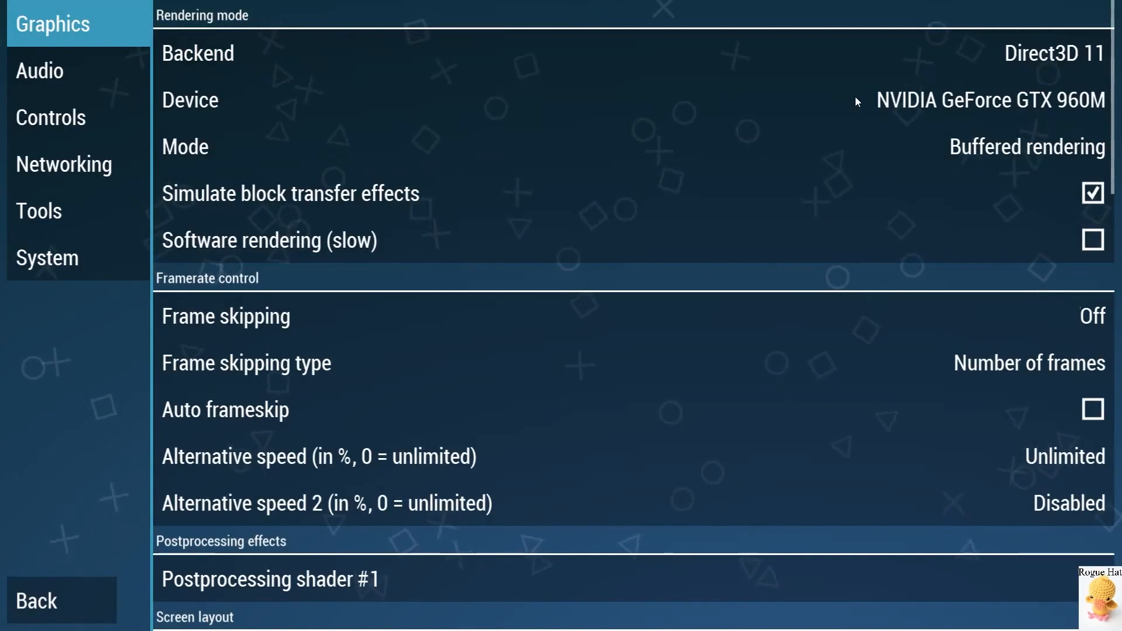
# Review the available rendering backends and graphics devices, closing both lists without choosing anything.
pyautogui.click(906, 56)
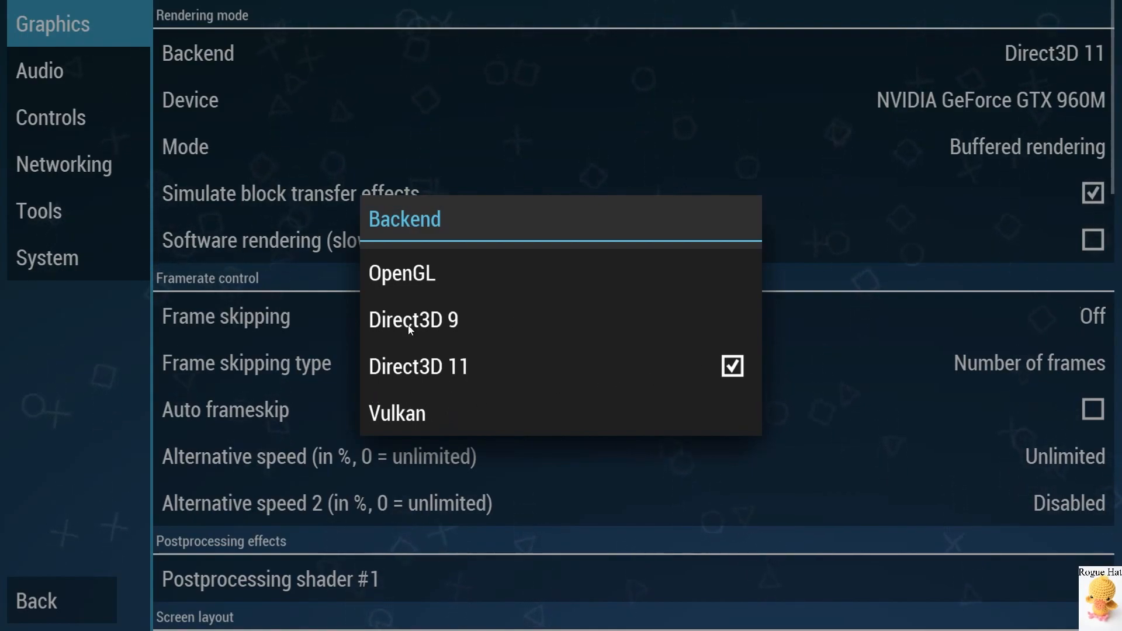
pyautogui.click(792, 135)
pyautogui.click(889, 92)
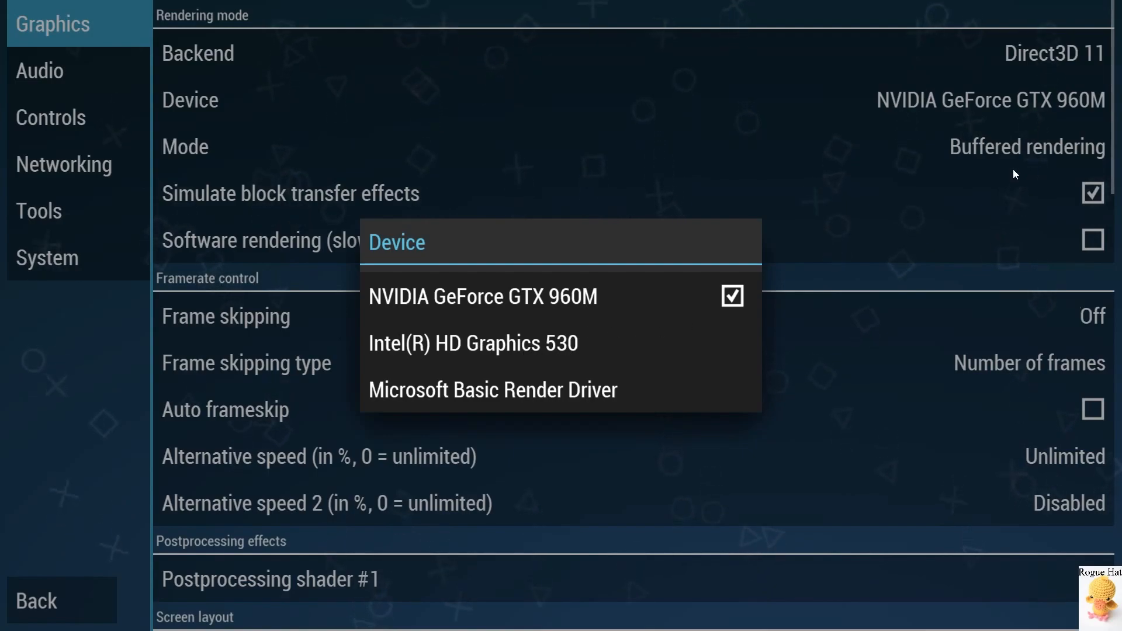
pyautogui.click(997, 132)
# Try the Skip buffer effects mode and restore Buffered rendering, and turn Simulate block transfer effects off and on again.
pyautogui.click(551, 150)
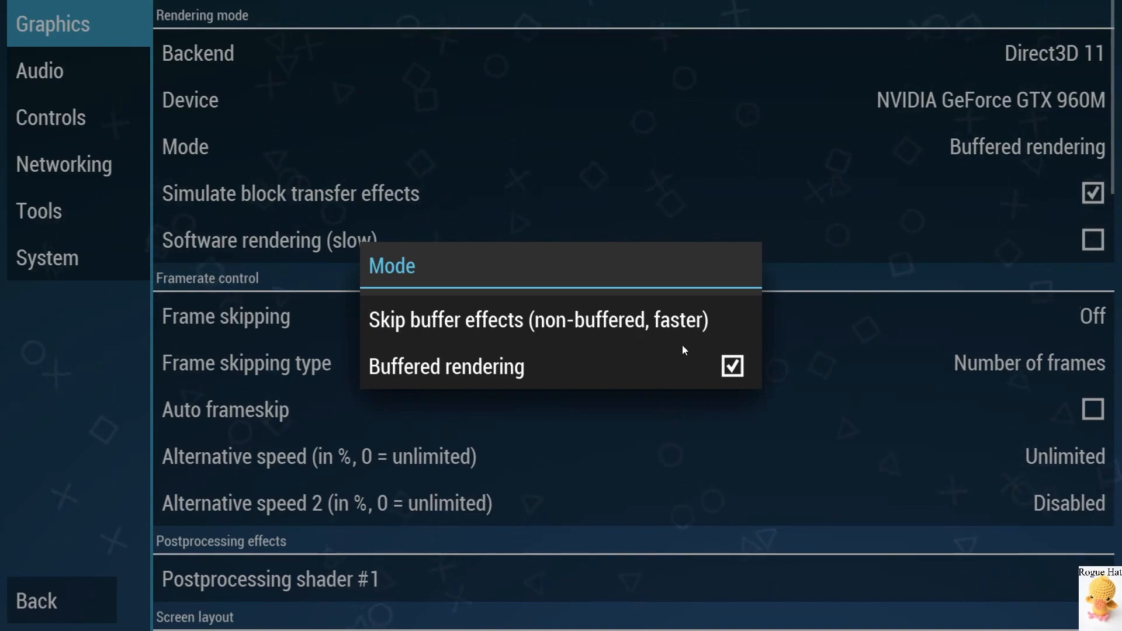
pyautogui.click(714, 325)
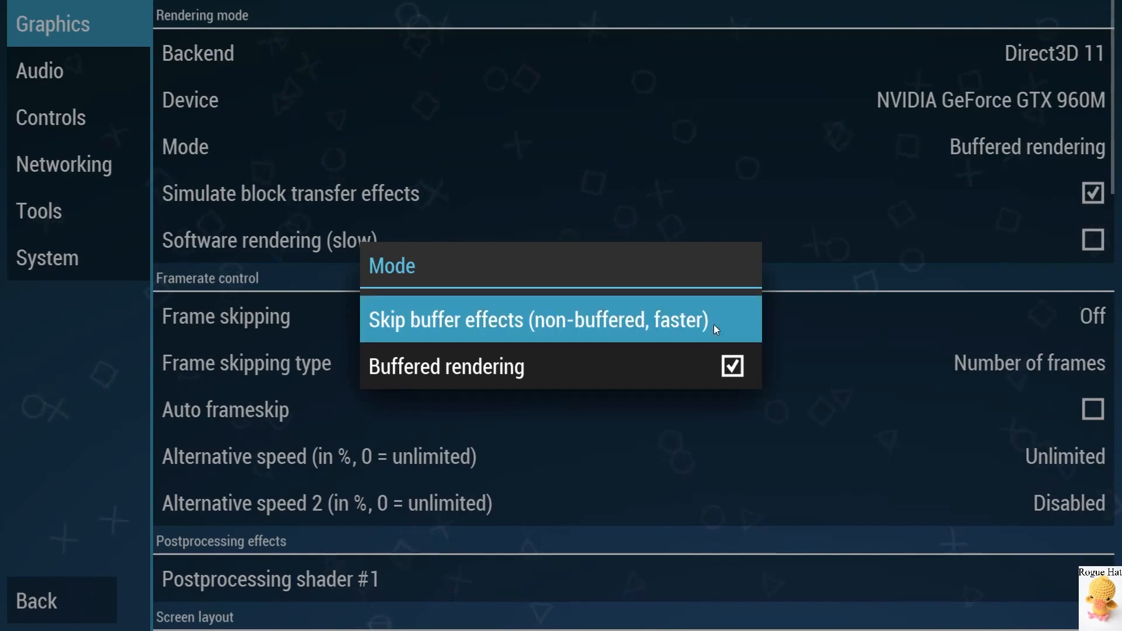
pyautogui.click(900, 151)
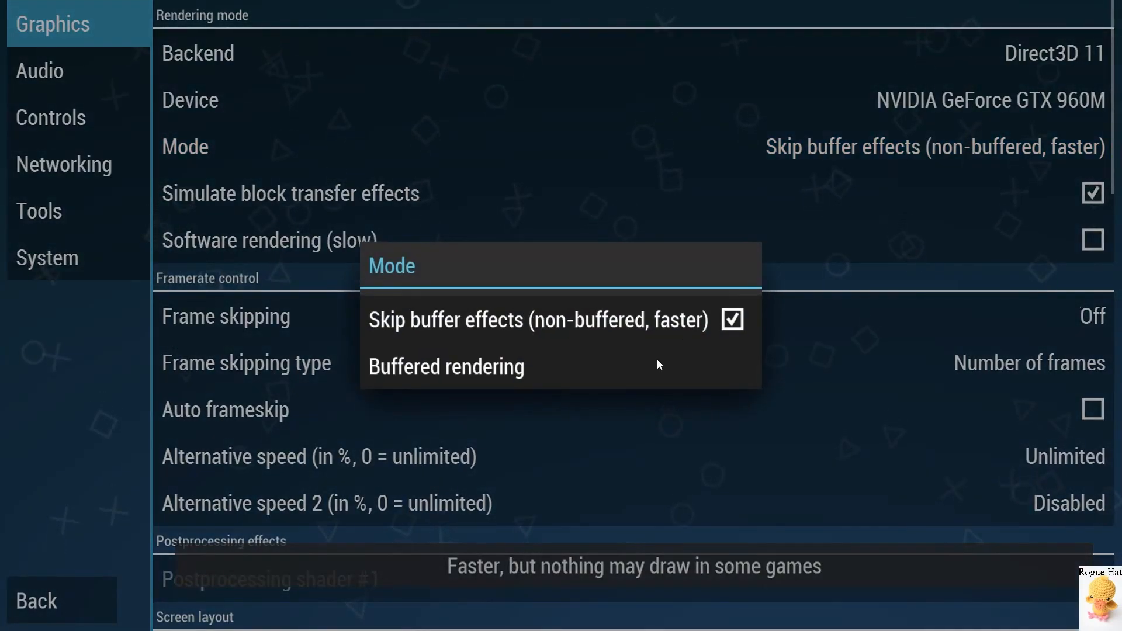
pyautogui.click(657, 360)
pyautogui.click(906, 149)
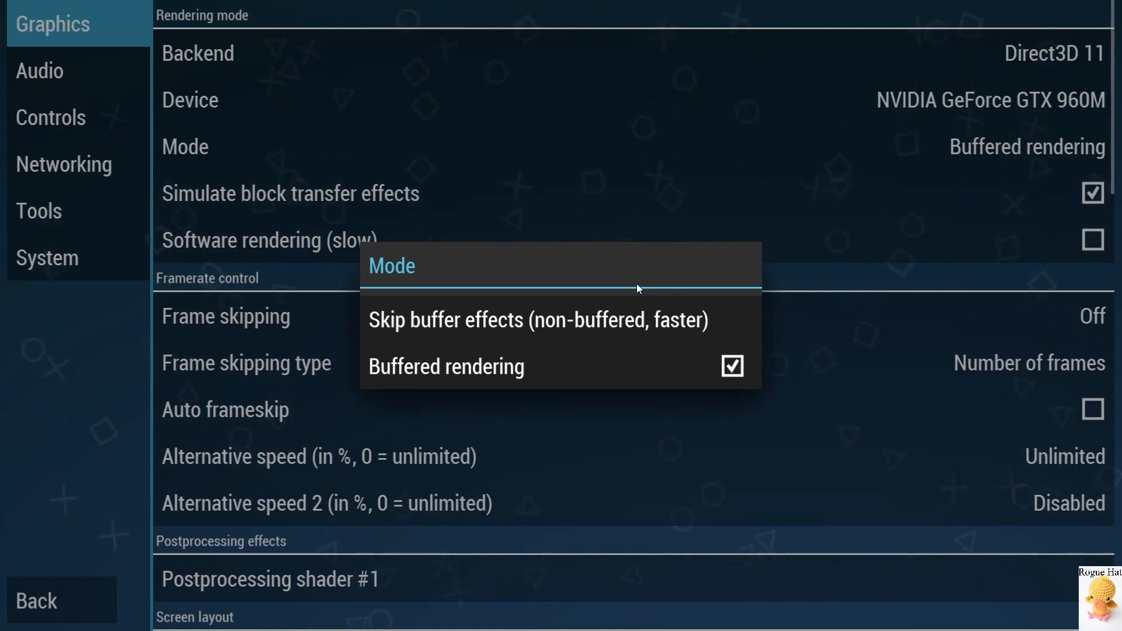
pyautogui.click(881, 175)
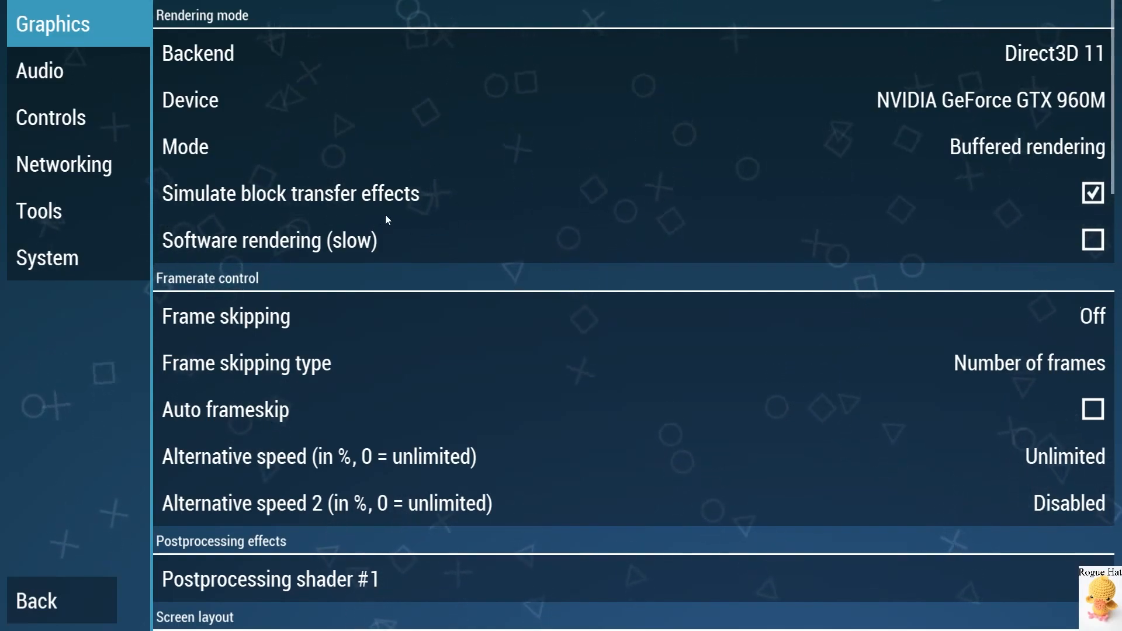
pyautogui.click(439, 198)
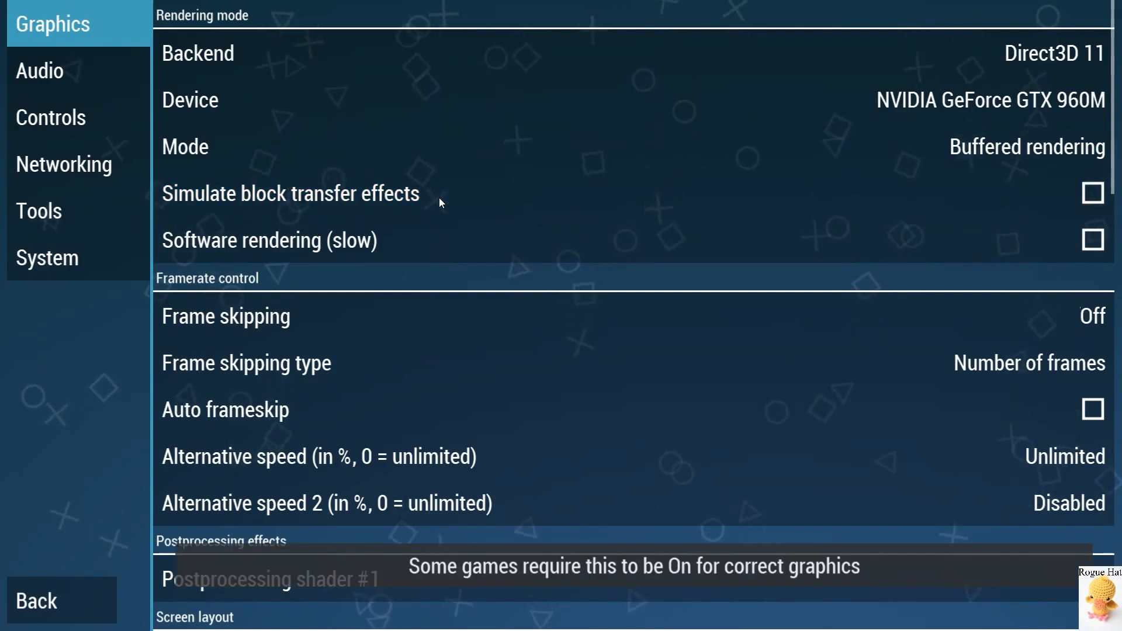
pyautogui.click(439, 198)
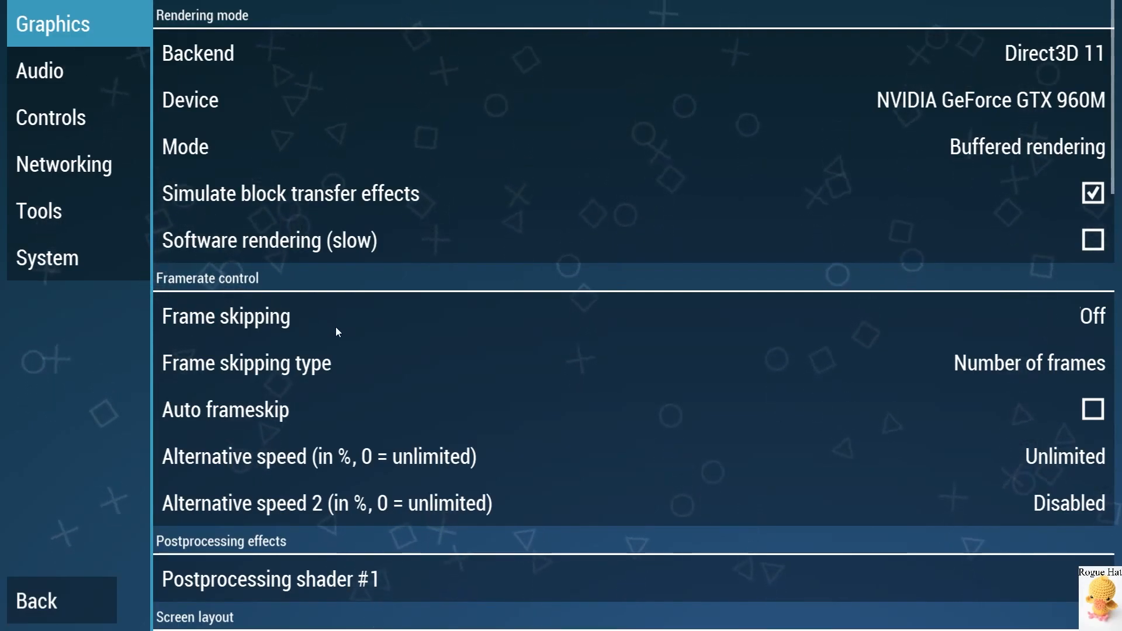
# Check the choices for frame skipping and frame skipping type without picking any, and enable Auto frameskip.
pyautogui.click(376, 324)
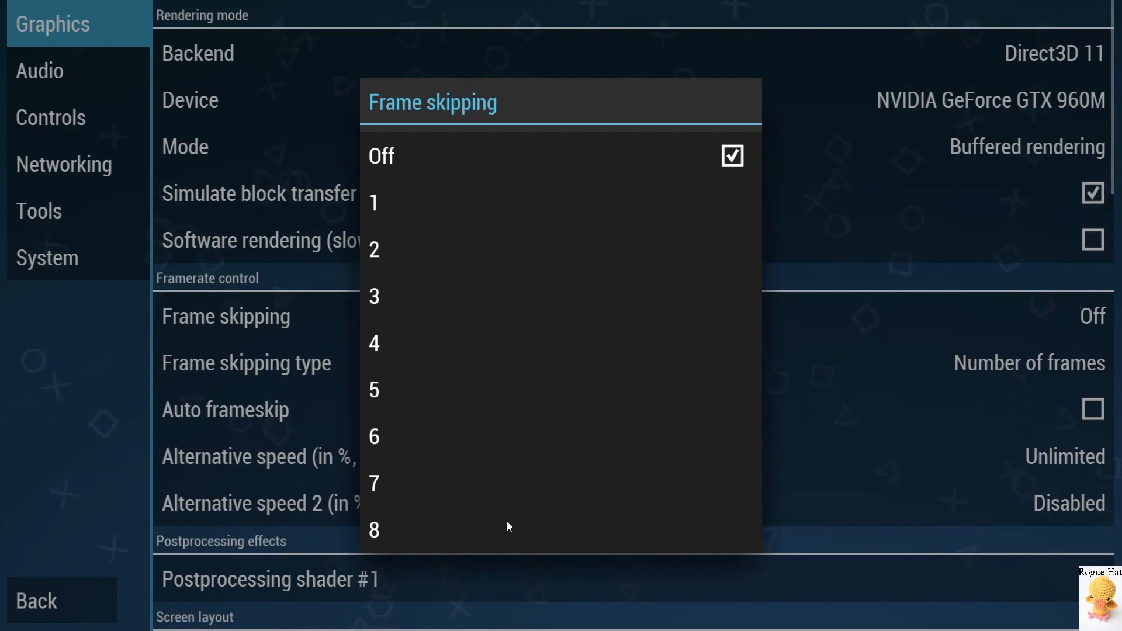
pyautogui.click(868, 370)
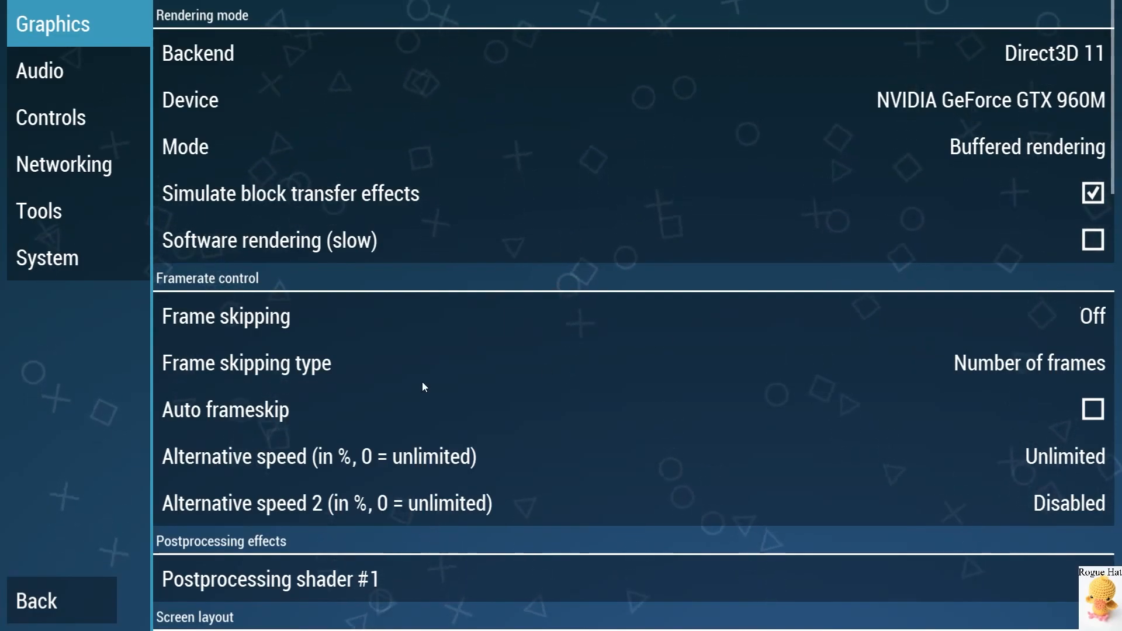
pyautogui.click(345, 380)
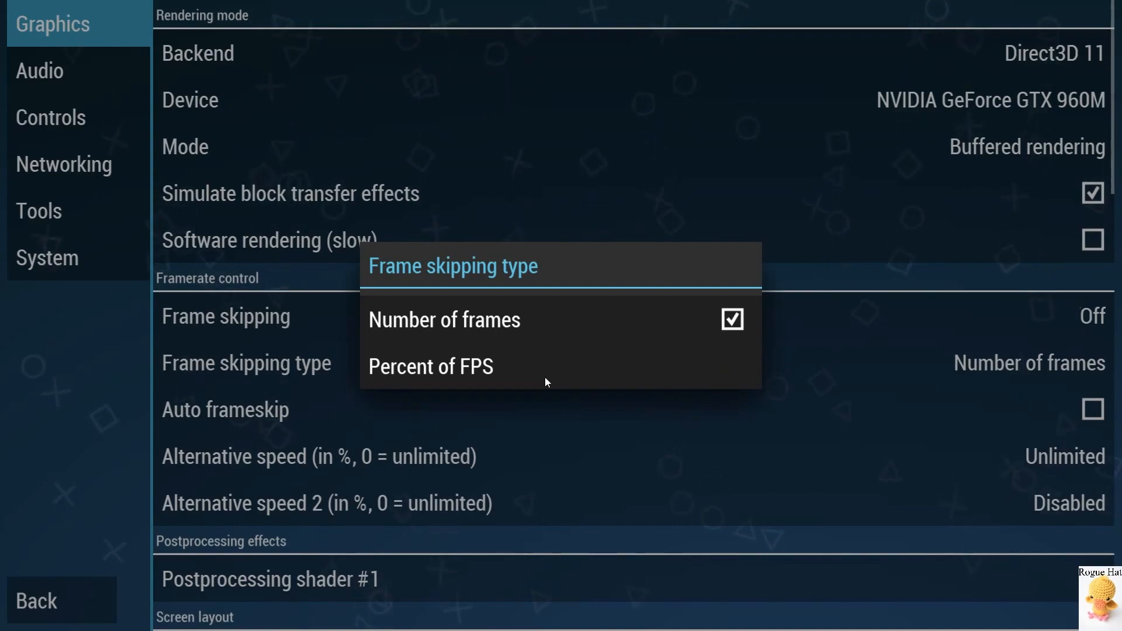
pyautogui.click(694, 412)
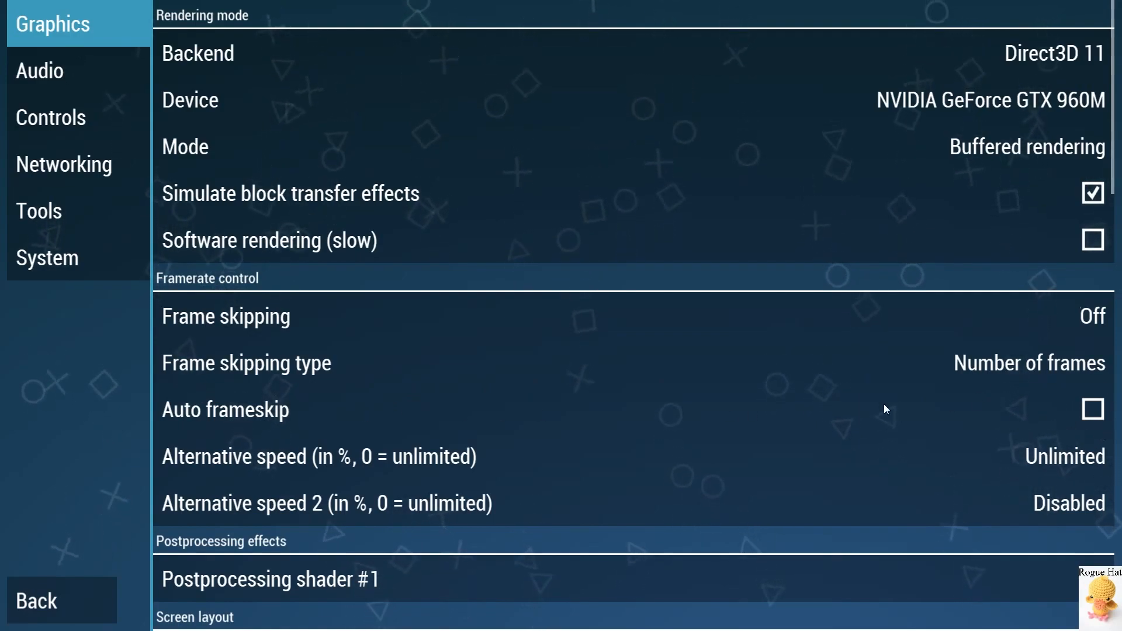
pyautogui.click(1086, 416)
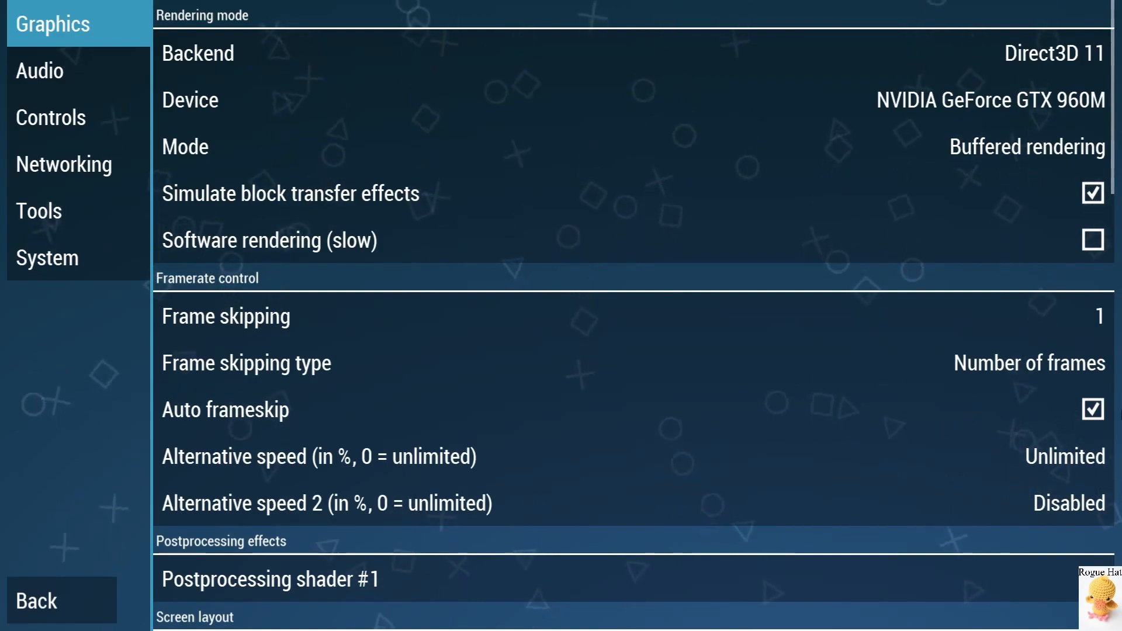
# Disable Auto frameskip and check the Alternative speed options, cancelling without changing the value.
pyautogui.click(1088, 407)
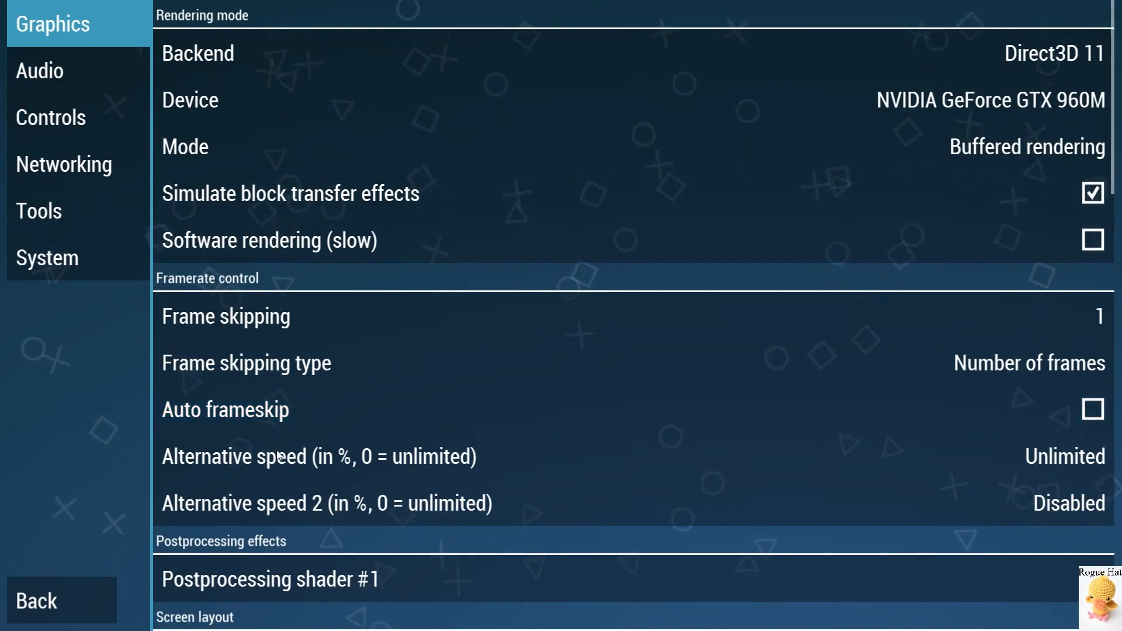
pyautogui.click(1080, 456)
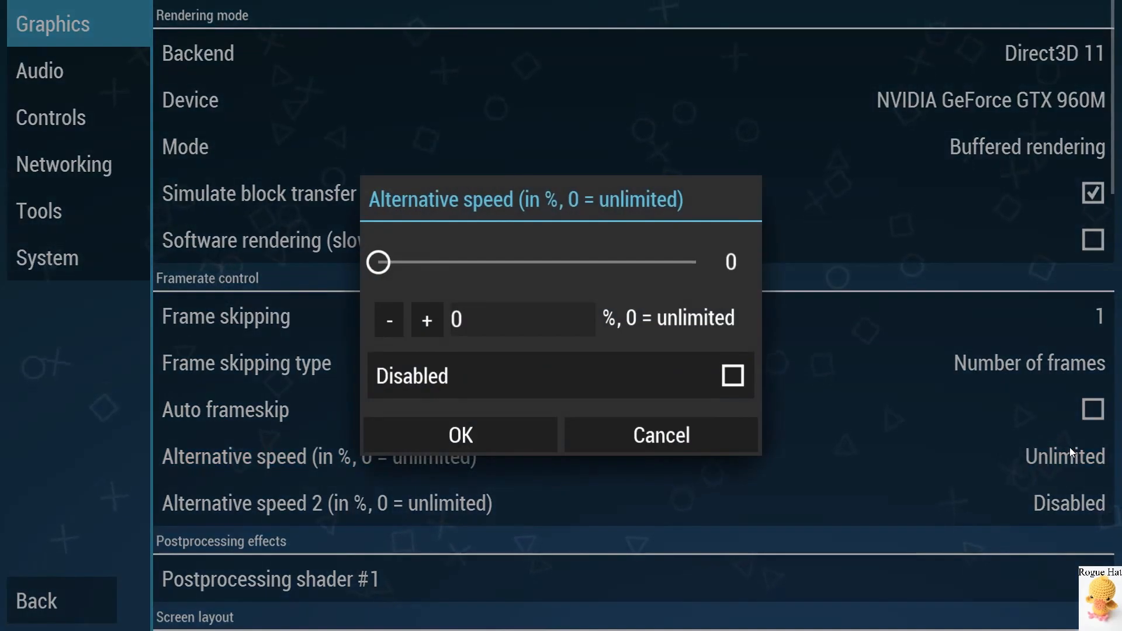
pyautogui.click(698, 437)
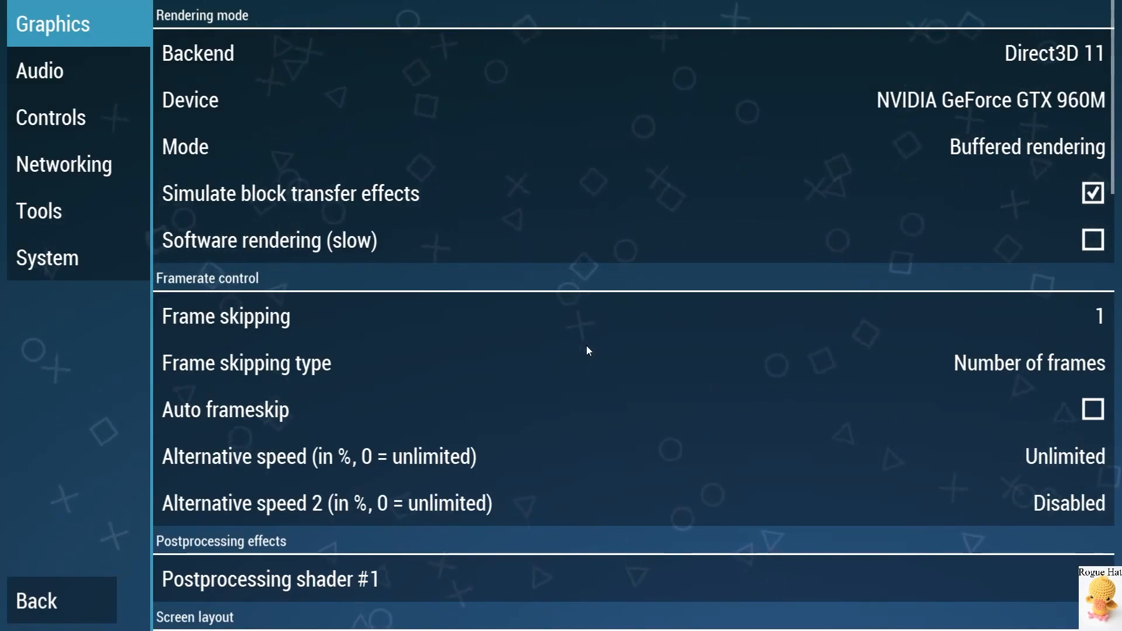
pyautogui.click(847, 454)
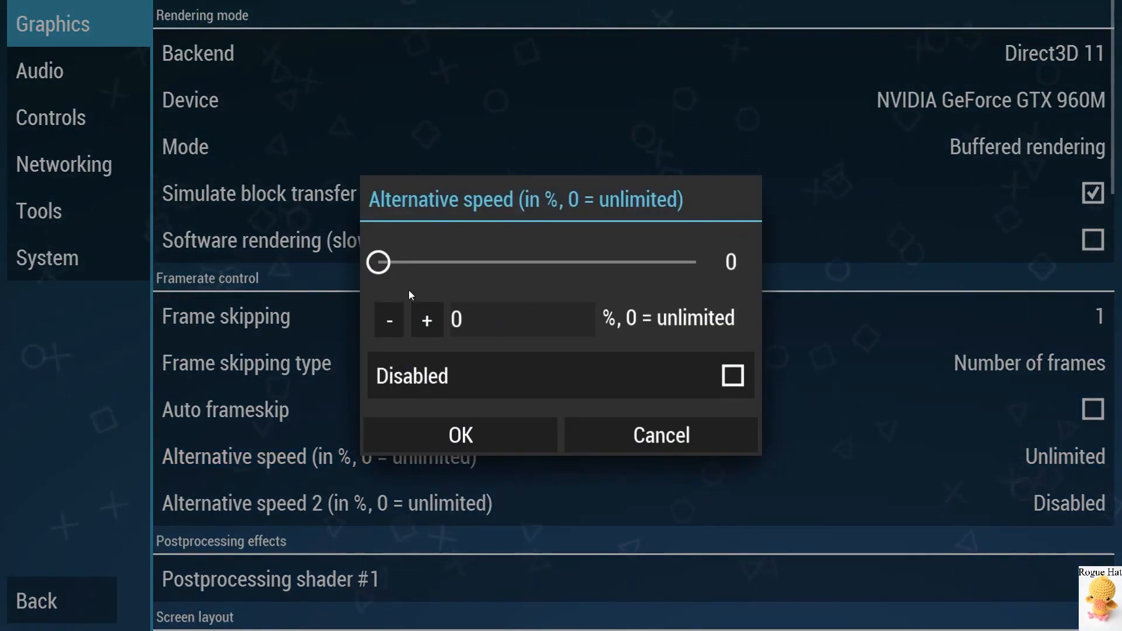
pyautogui.click(656, 436)
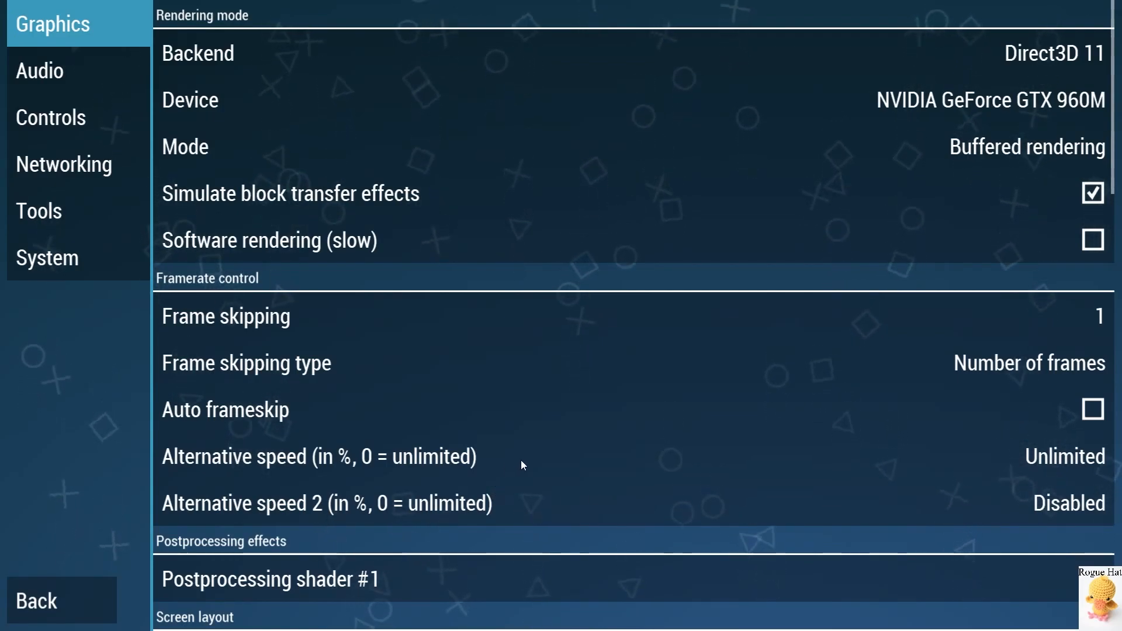
# Try FXAA Antialiasing as postprocessing shader #1 and set that shader back to Off.
pyautogui.scroll(-3, 506, 450)
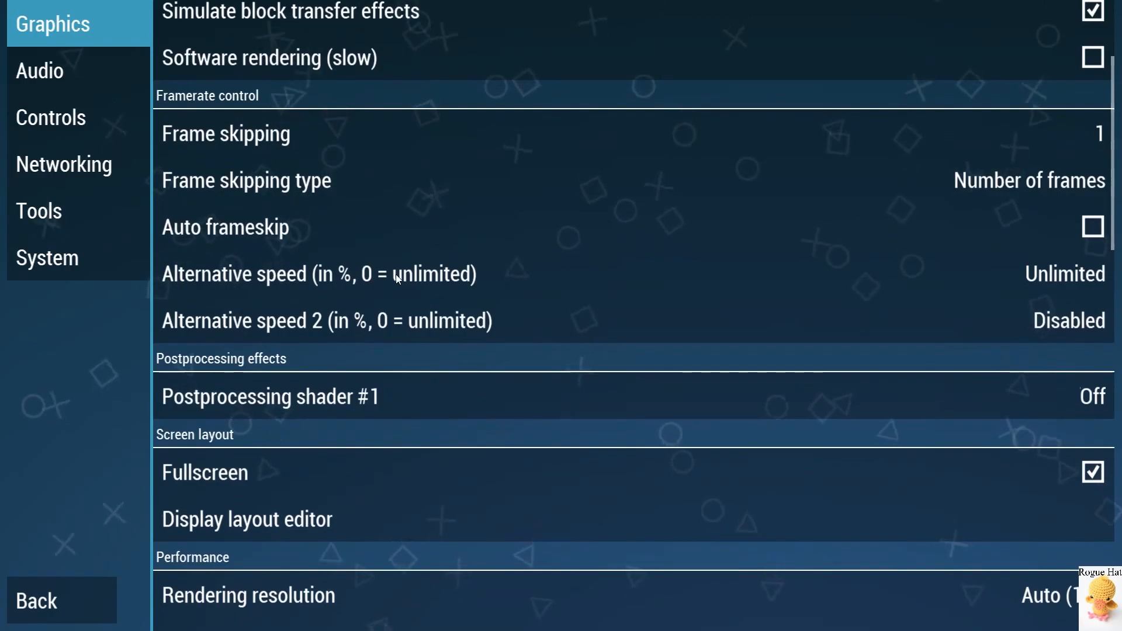
pyautogui.scroll(-3, 444, 315)
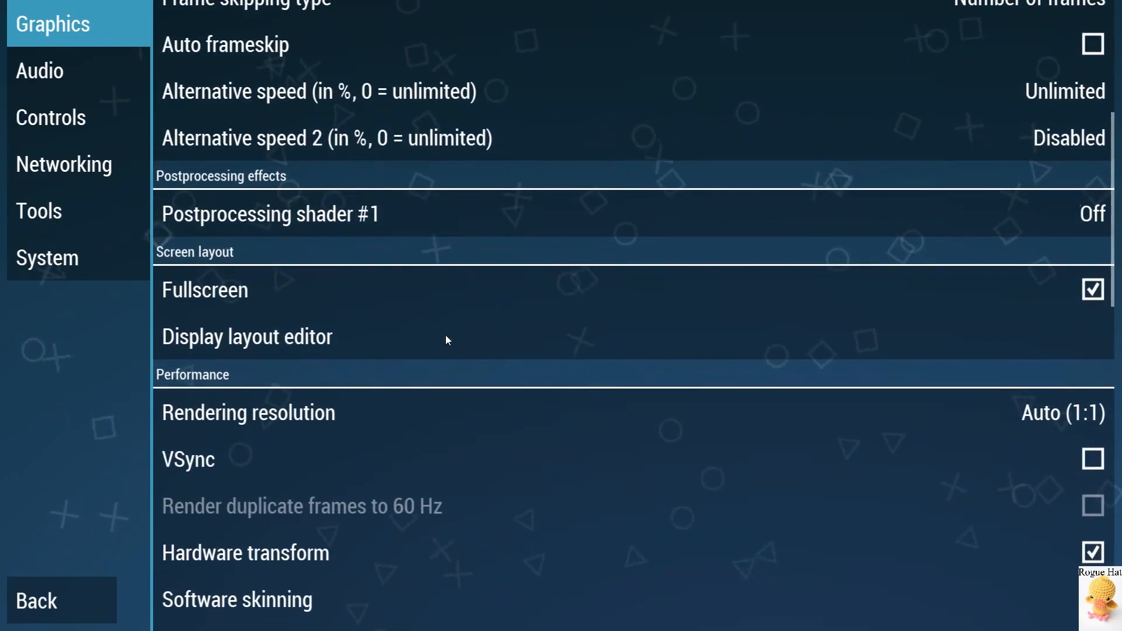
pyautogui.click(399, 214)
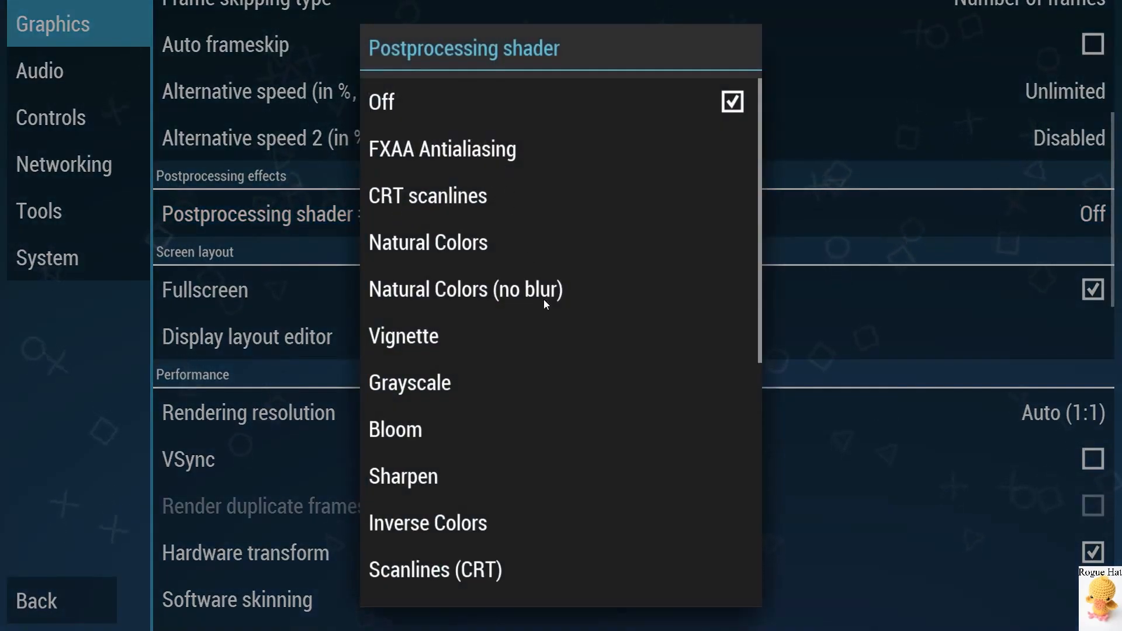
pyautogui.scroll(-5, 544, 302)
pyautogui.scroll(5, 543, 302)
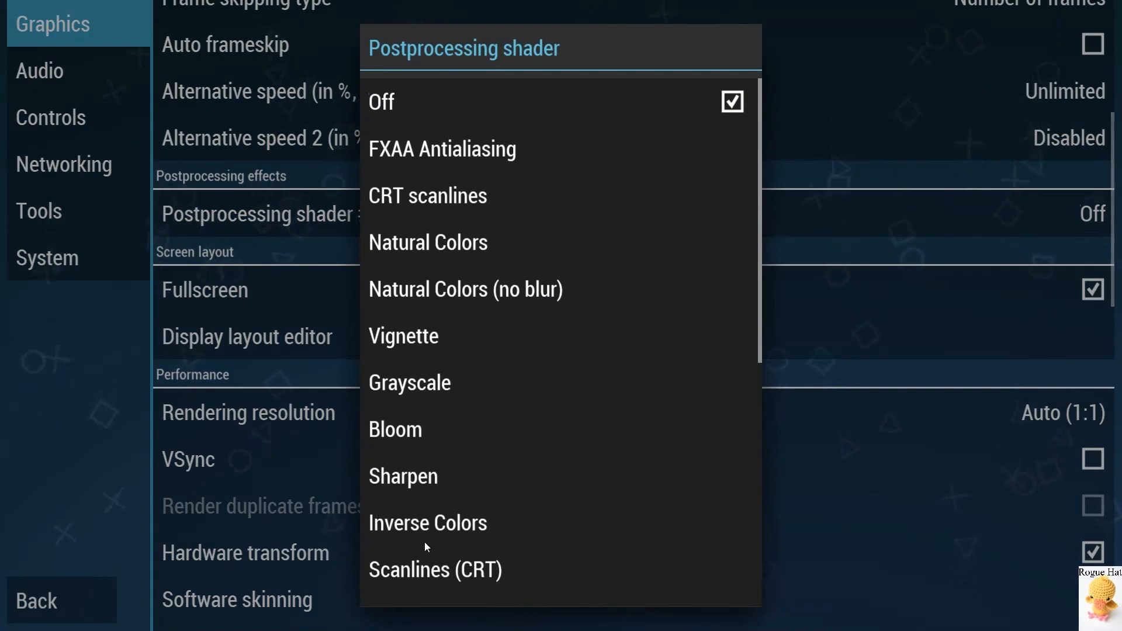
pyautogui.click(486, 153)
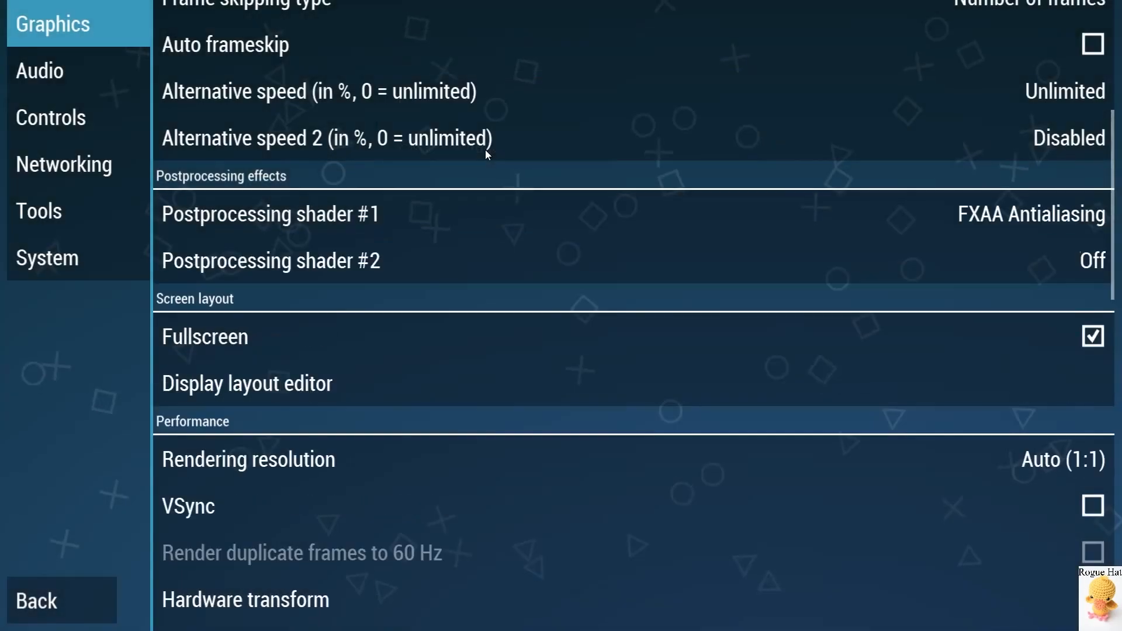
pyautogui.click(629, 208)
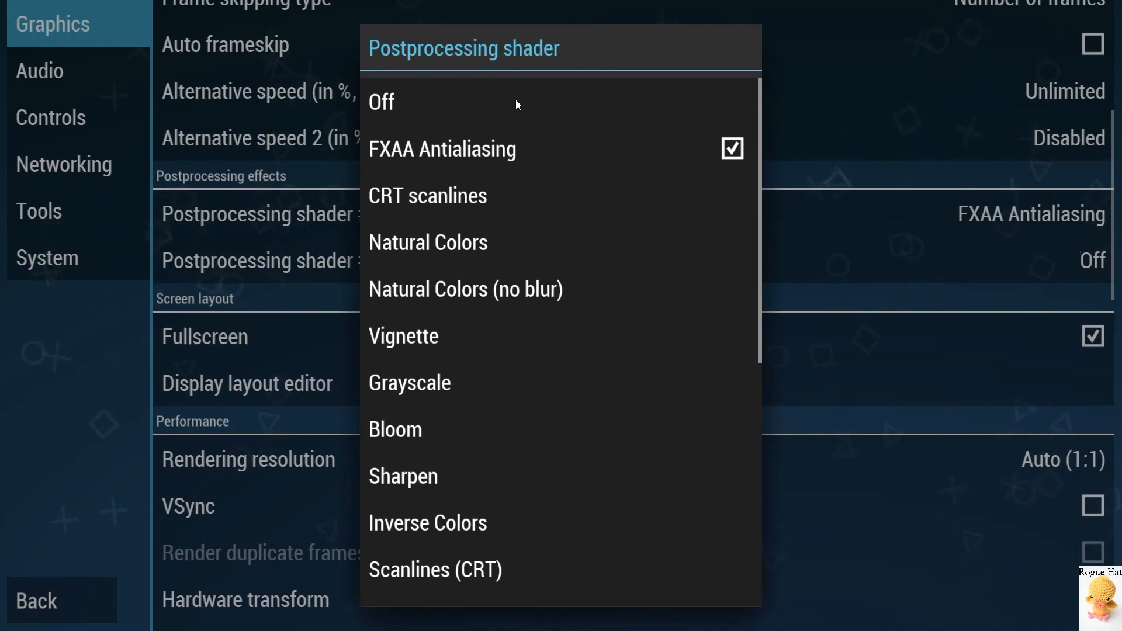
pyautogui.click(515, 100)
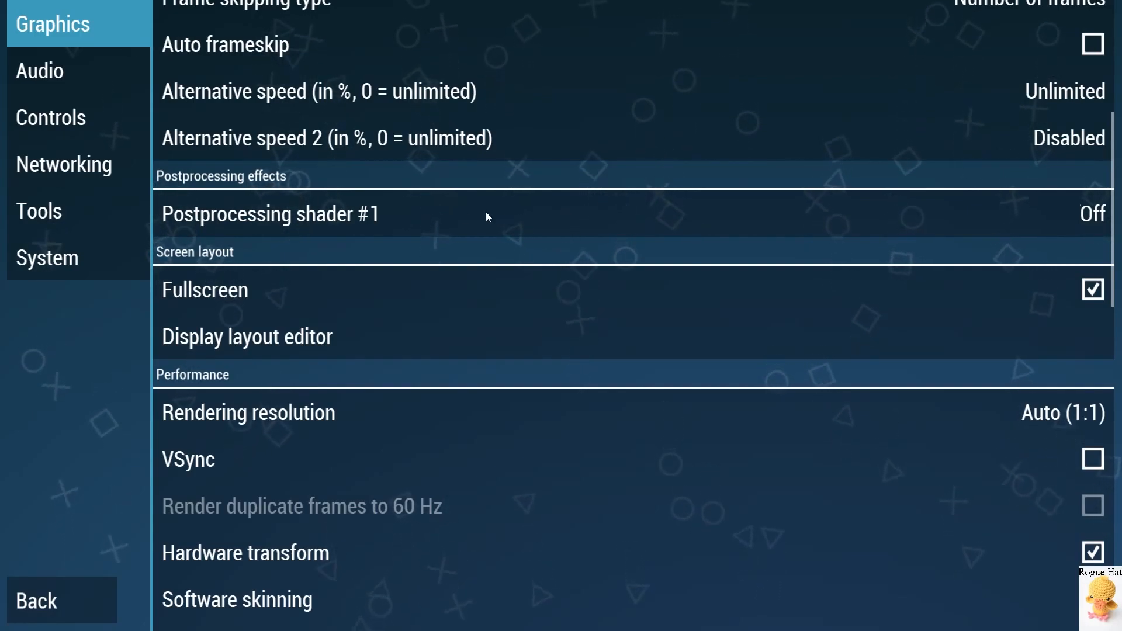
# Review the full list of postprocessing shaders down to PSP color, closing it without choosing any.
pyautogui.click(421, 211)
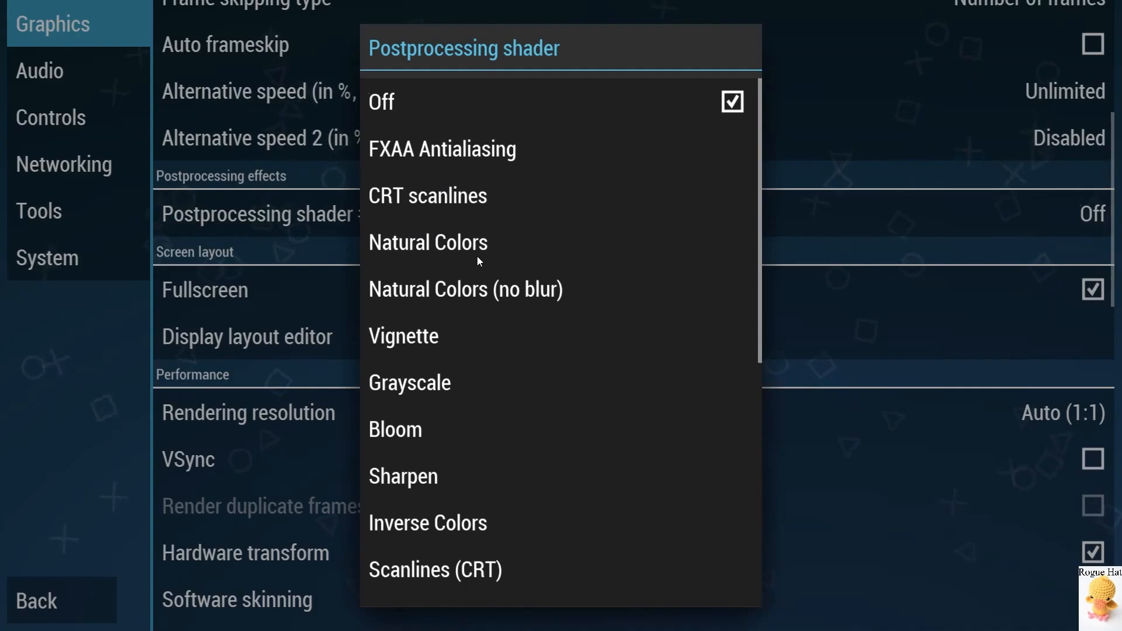
pyautogui.scroll(-3, 476, 256)
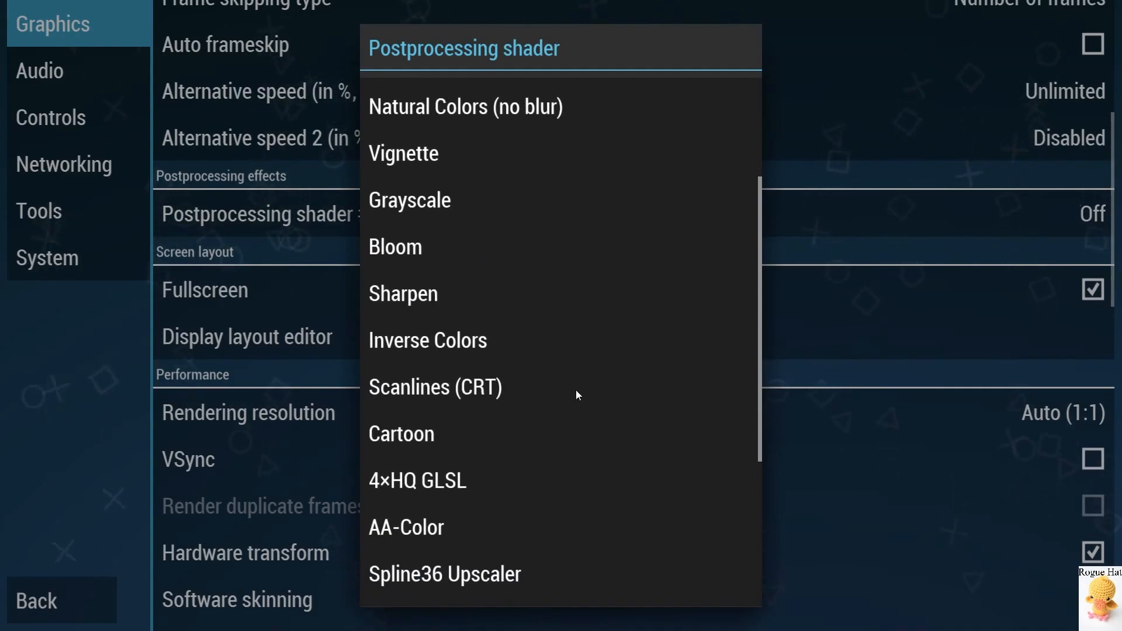
pyautogui.scroll(-3, 576, 391)
pyautogui.scroll(-2, 541, 351)
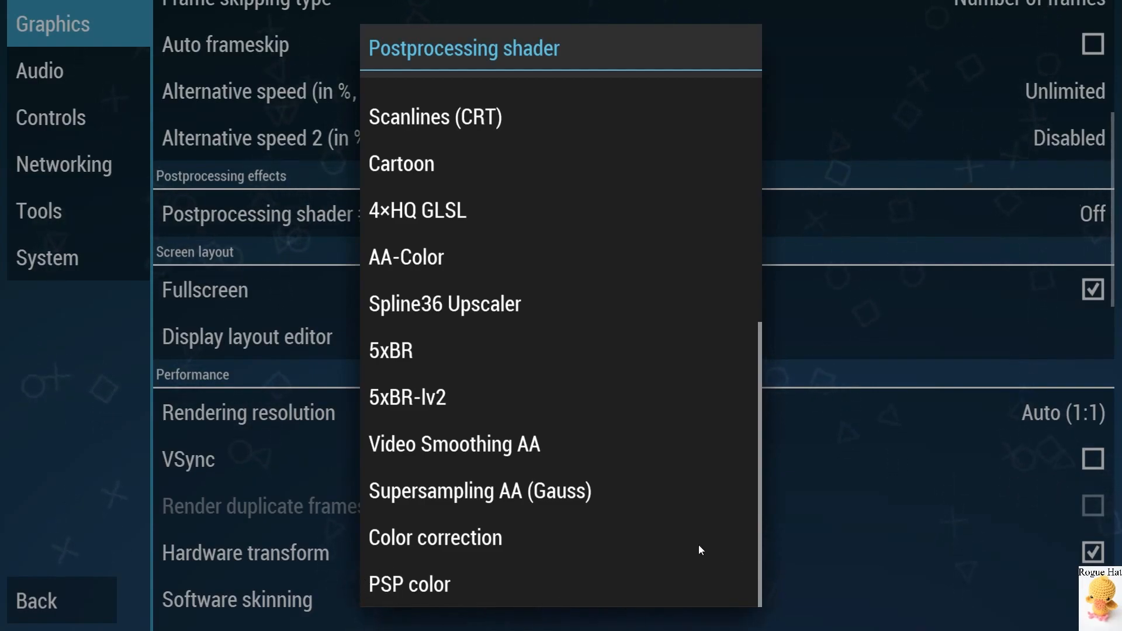
pyautogui.click(799, 330)
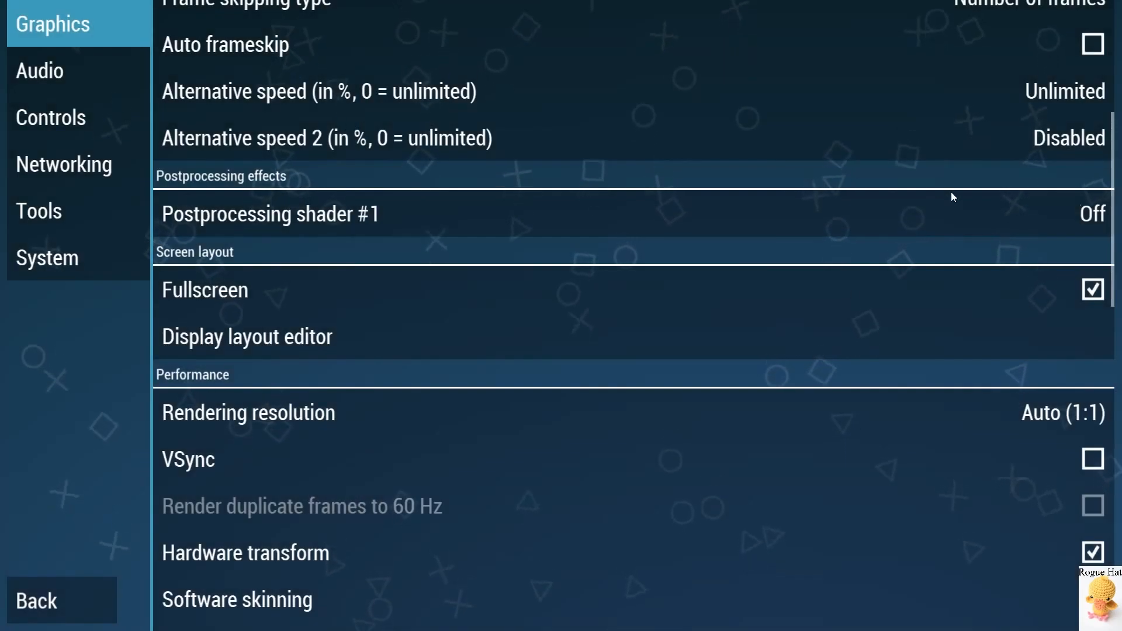
# Try FXAA Antialiasing for both postprocessing shaders #1 and #2, and reset both to Off.
pyautogui.click(940, 216)
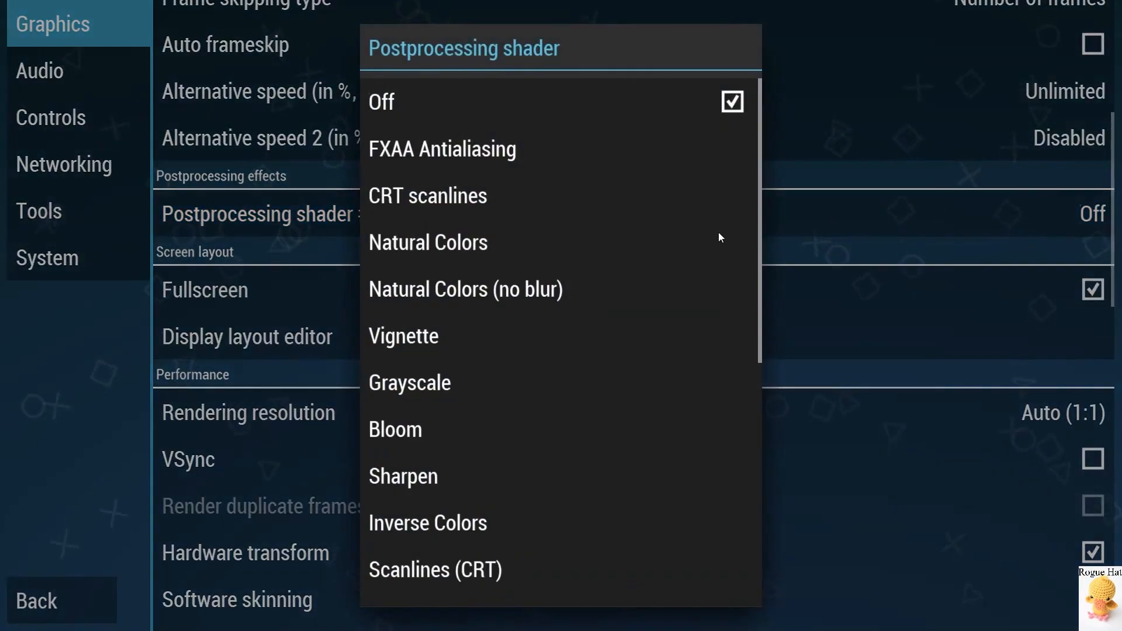
pyautogui.click(660, 146)
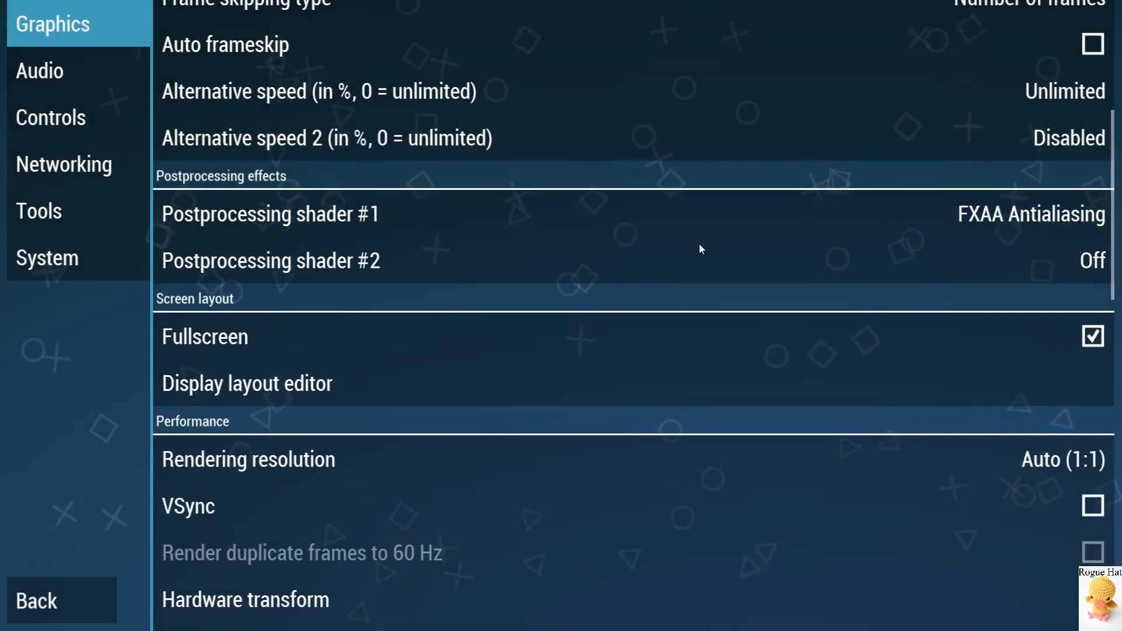
pyautogui.click(680, 254)
pyautogui.click(514, 150)
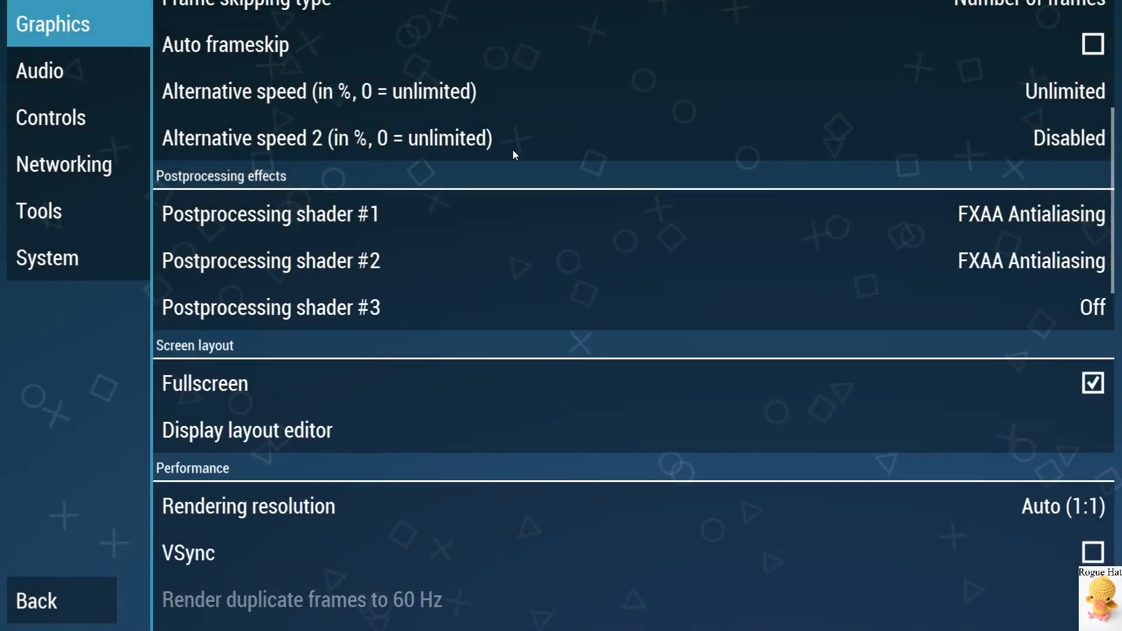
pyautogui.click(672, 268)
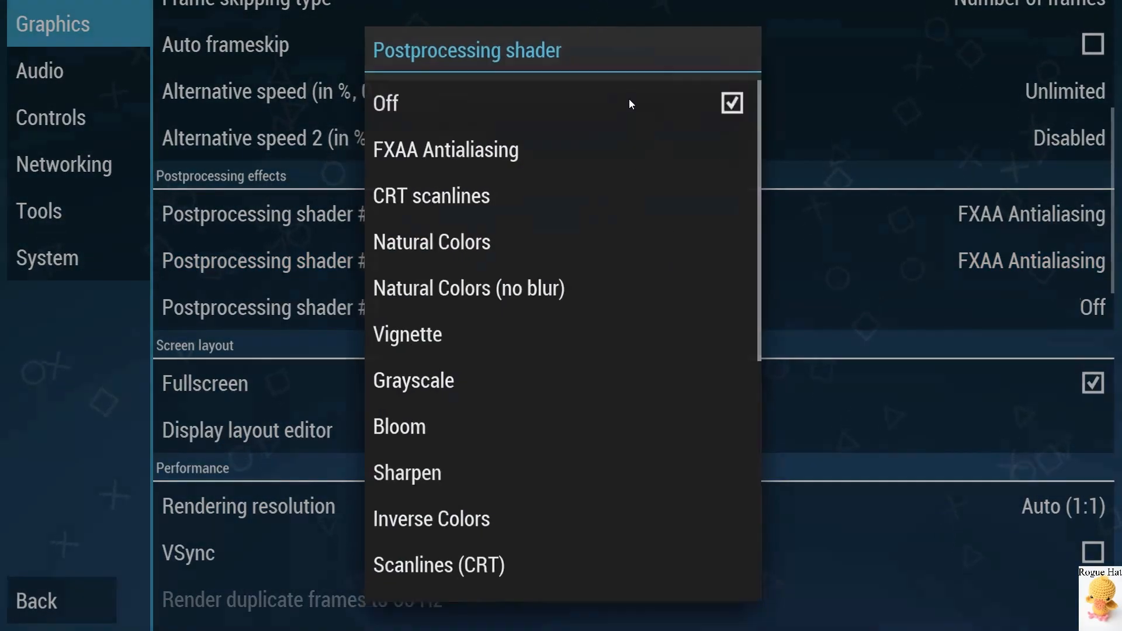
pyautogui.click(630, 102)
pyautogui.click(713, 205)
pyautogui.click(600, 104)
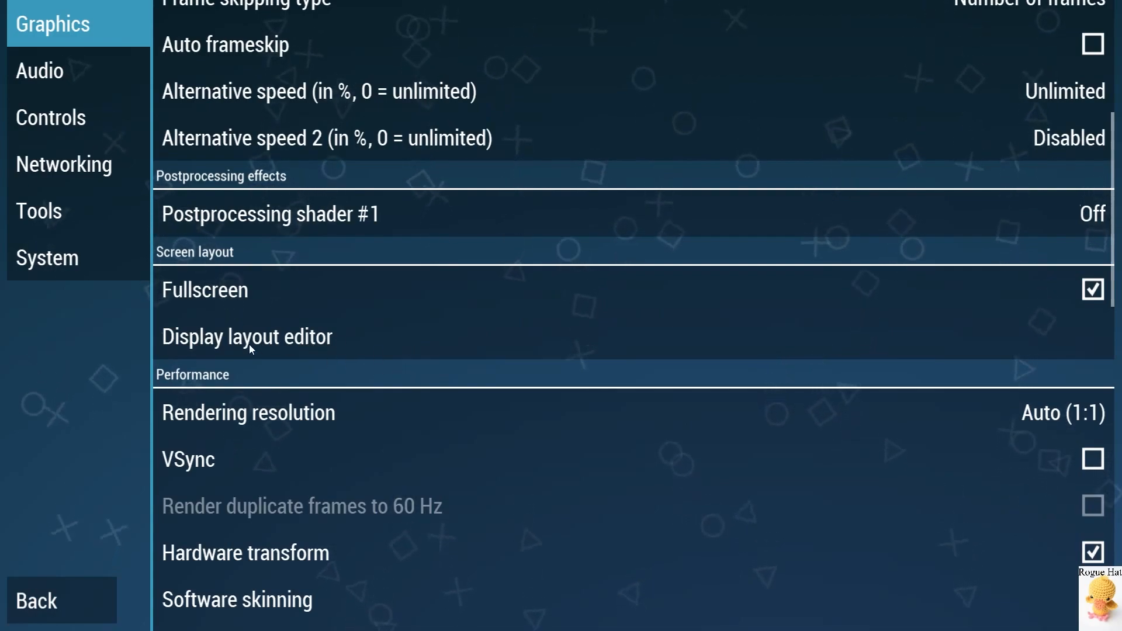
# Look at the display layout editor without changing it, and set the rendering resolution to 2× PSP.
pyautogui.click(318, 336)
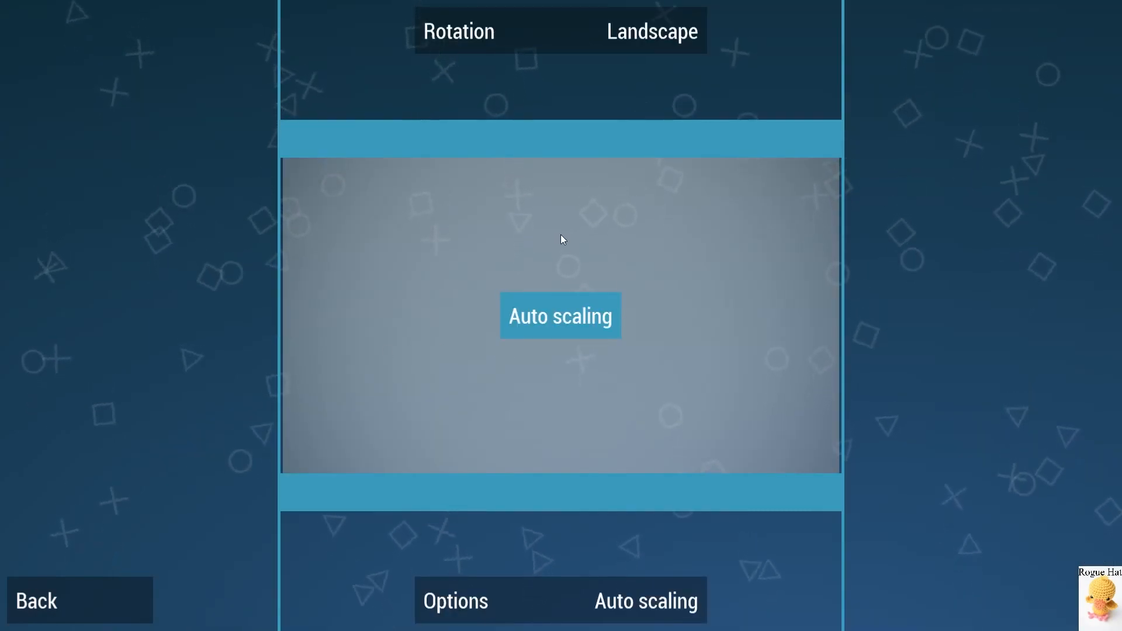
pyautogui.click(10, 600)
pyautogui.scroll(-3, 380, 425)
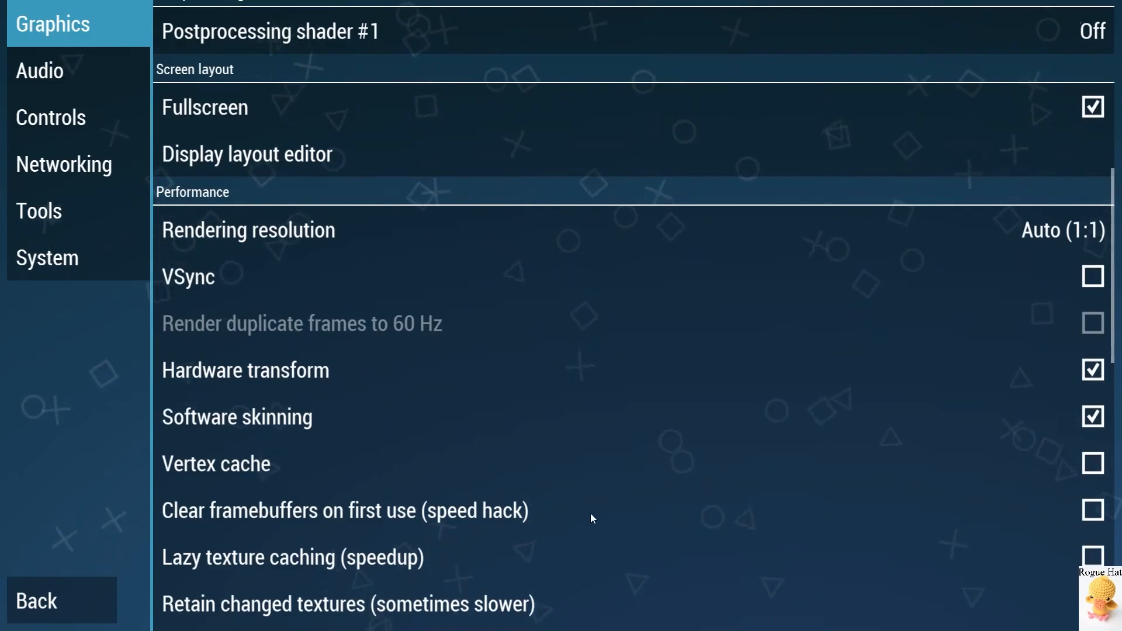
pyautogui.click(646, 229)
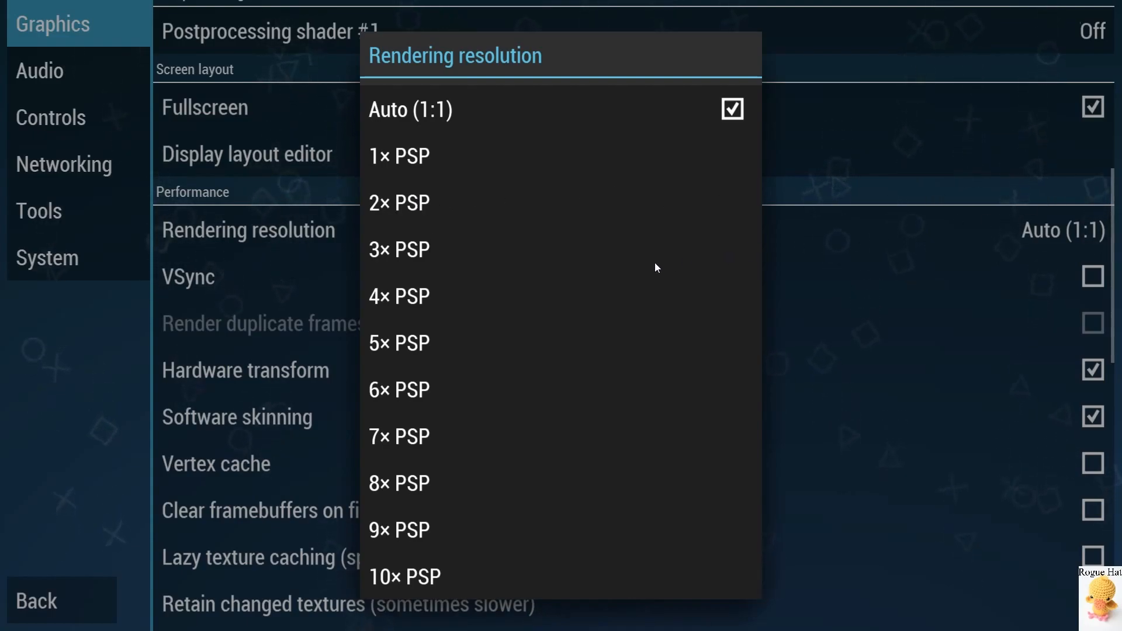
pyautogui.click(454, 215)
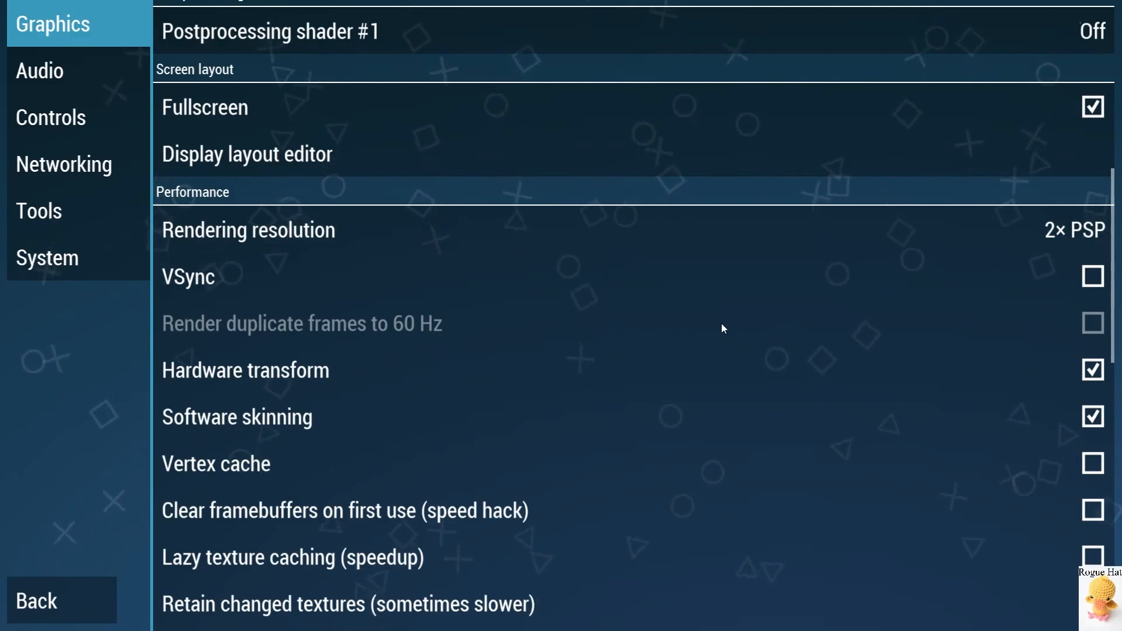
# Review the rendering mode settings, and turn Software skinning off and on again.
pyautogui.scroll(8, 632, 277)
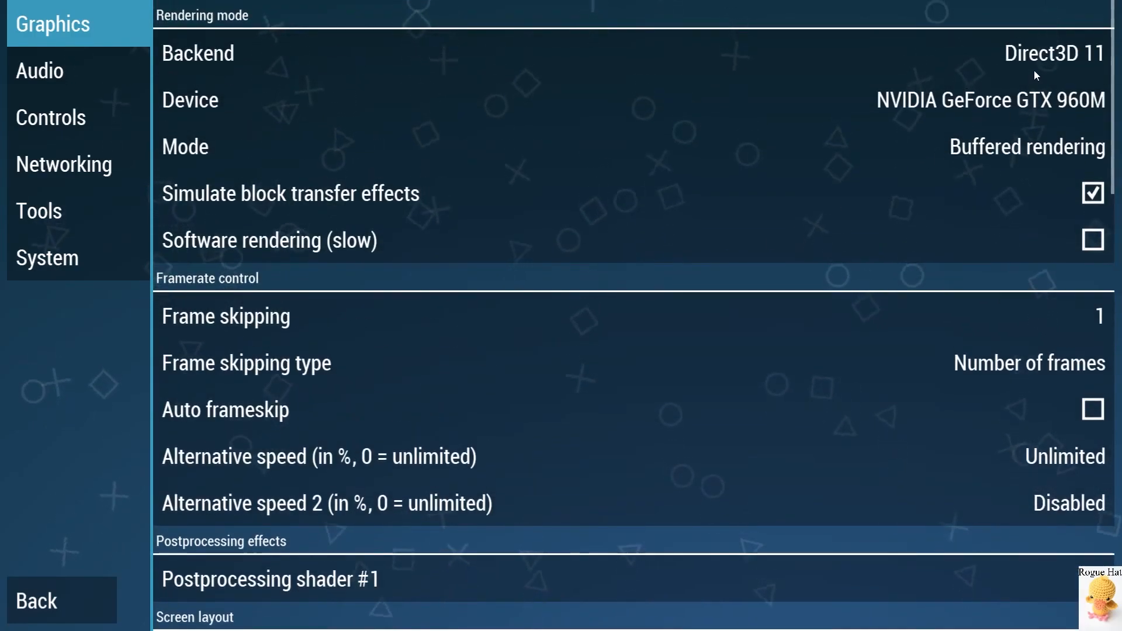
pyautogui.scroll(-8, 942, 257)
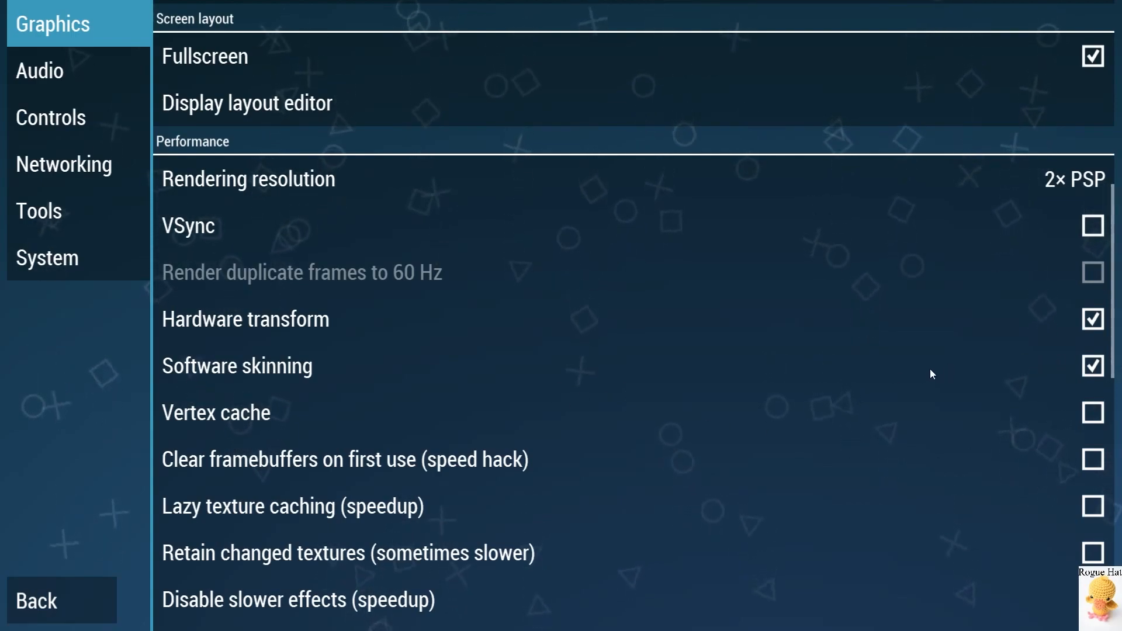
pyautogui.click(316, 369)
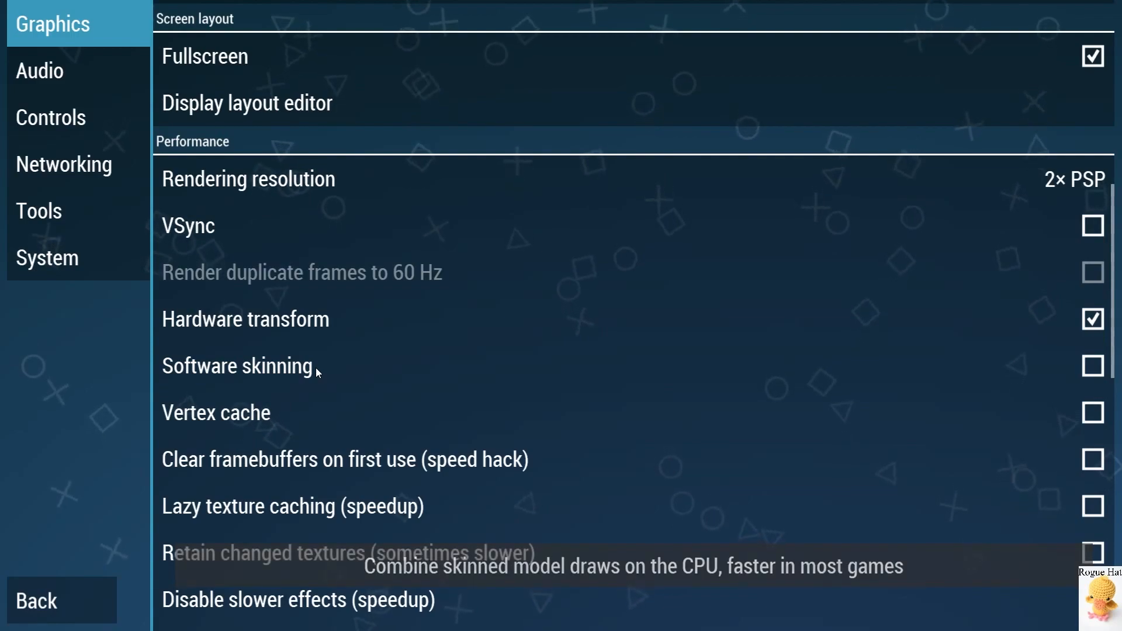
pyautogui.click(315, 367)
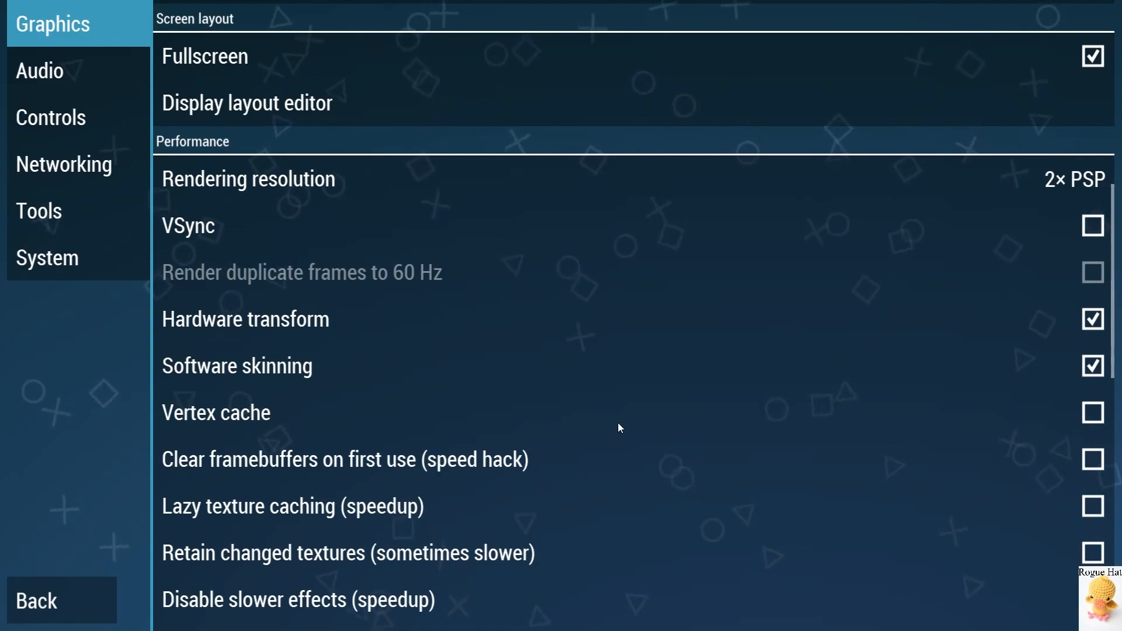
# Switch Vertex cache on and off repeatedly to show its effect description, leaving it disabled.
pyautogui.click(1101, 414)
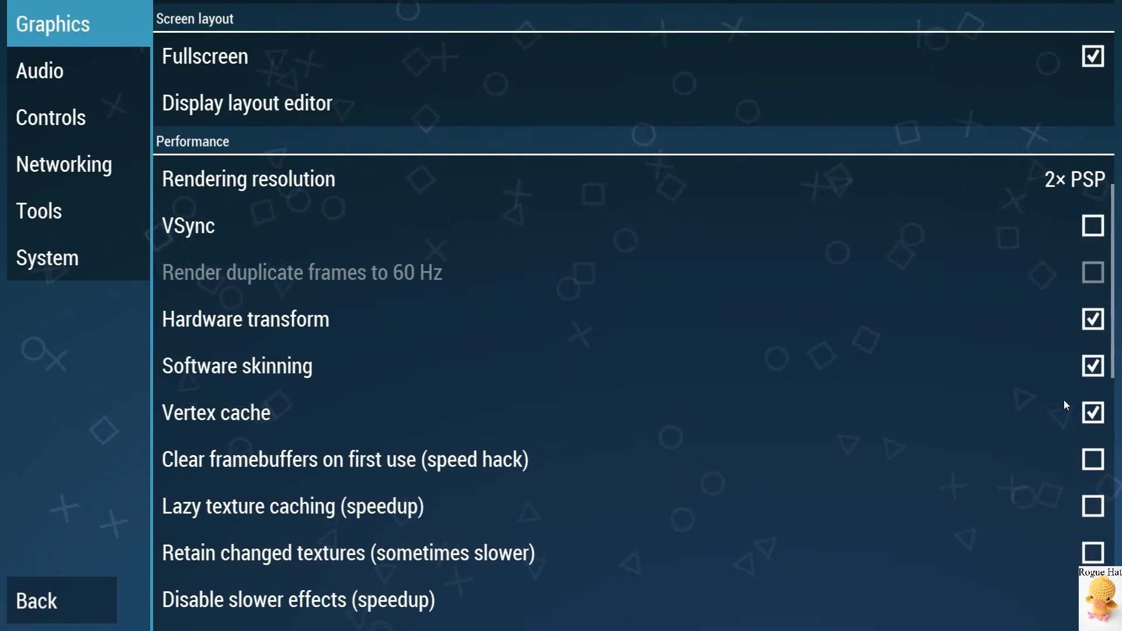
pyautogui.click(1102, 413)
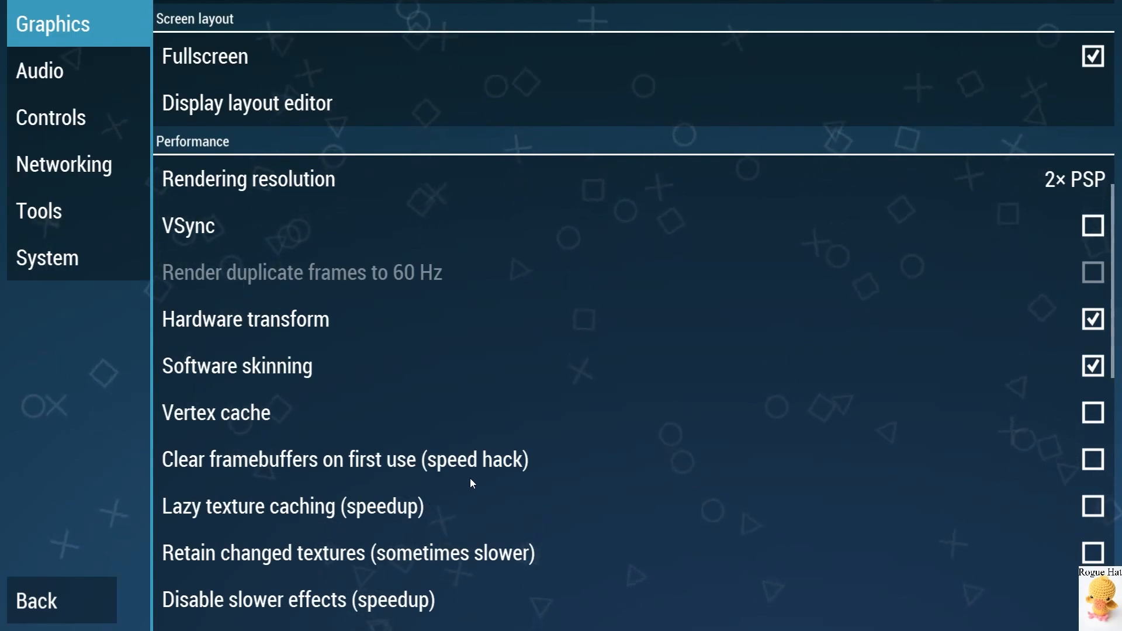
pyautogui.click(855, 433)
pyautogui.click(822, 407)
pyautogui.click(771, 435)
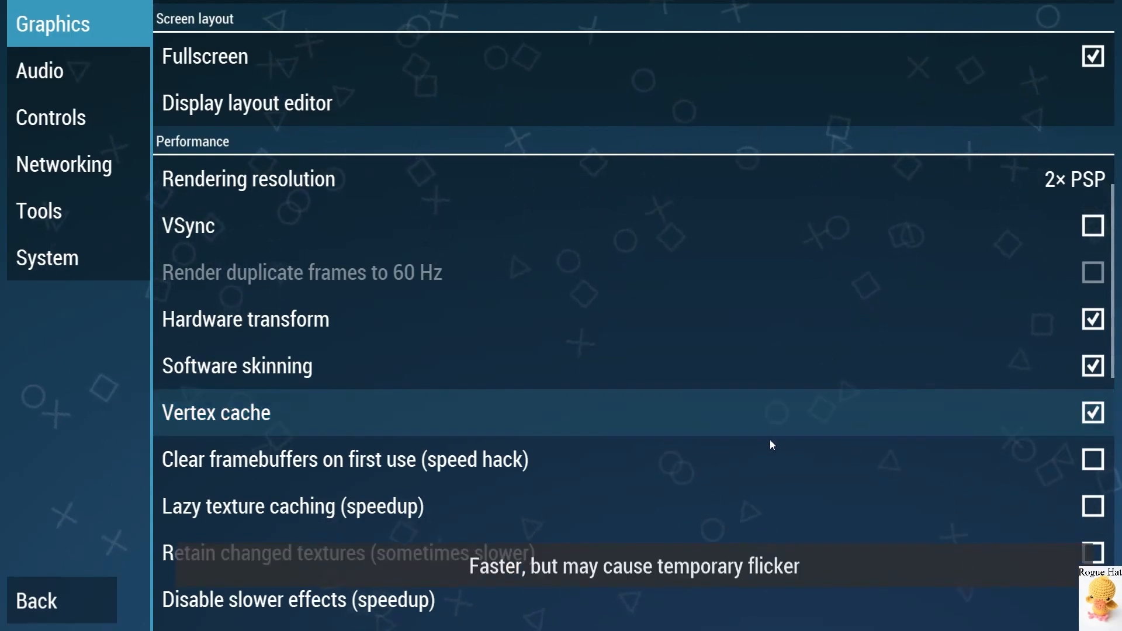
pyautogui.click(772, 430)
# Turn the Clear framebuffers on first use speed hack on and off again, and view the remaining performance options.
pyautogui.click(717, 461)
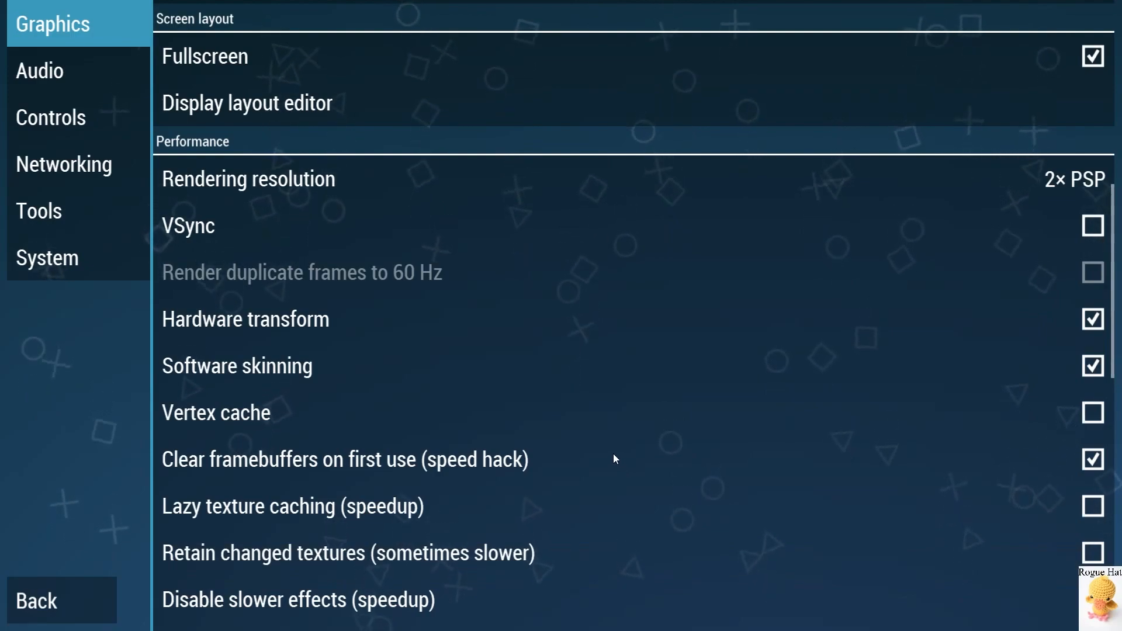
pyautogui.click(501, 461)
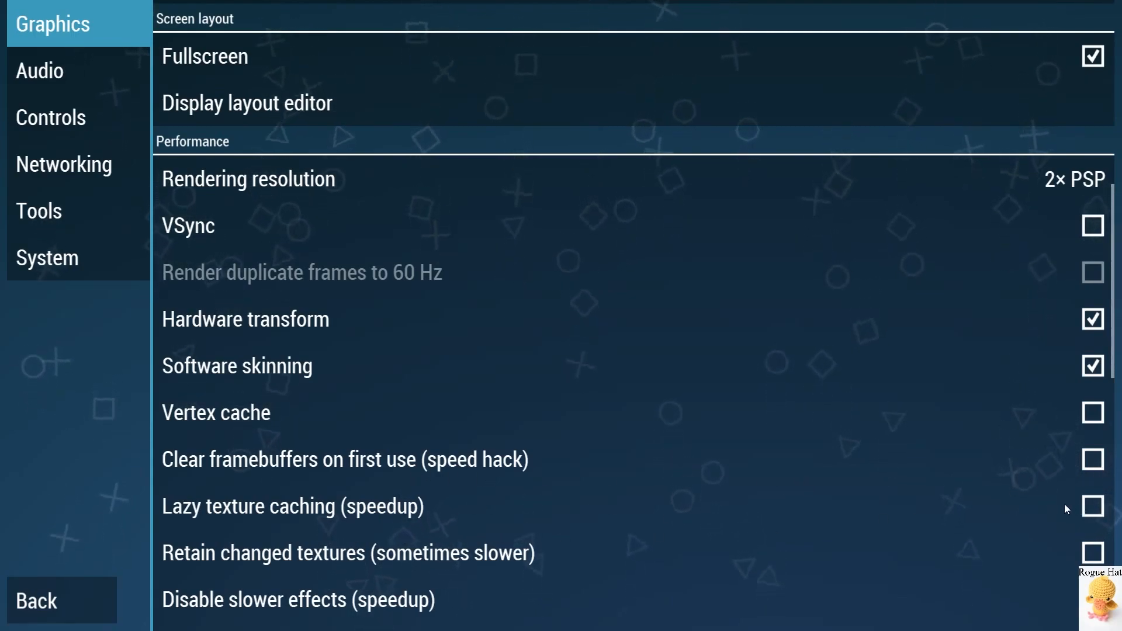
pyautogui.scroll(-3, 525, 517)
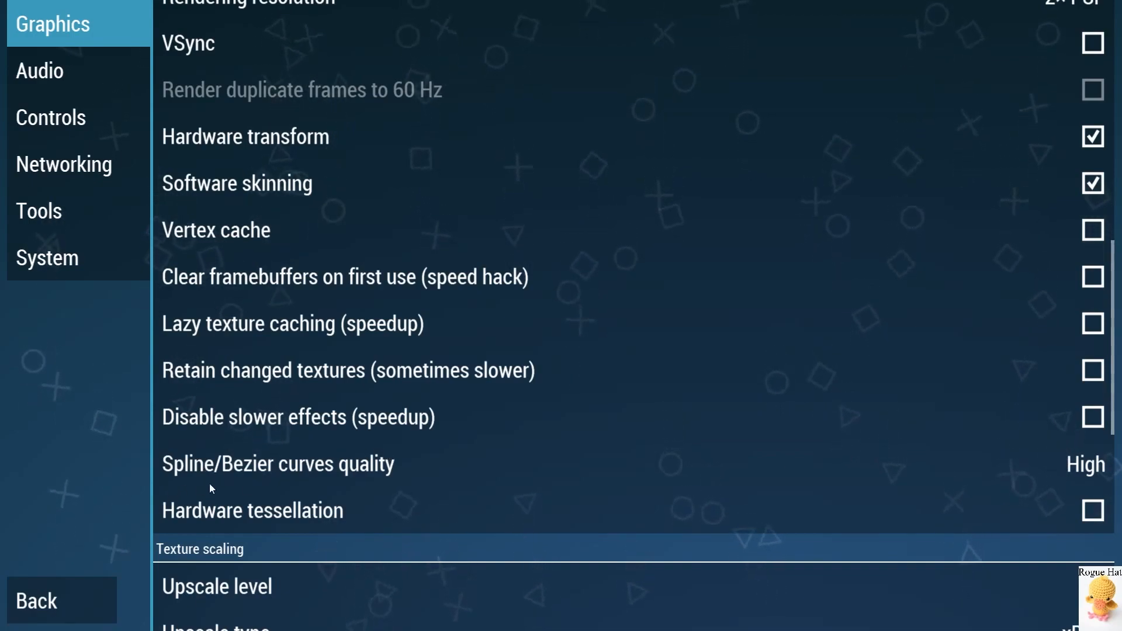
# Review the Spline/Bezier curves quality options without changing them, and turn Hardware tessellation on and off again.
pyautogui.click(349, 465)
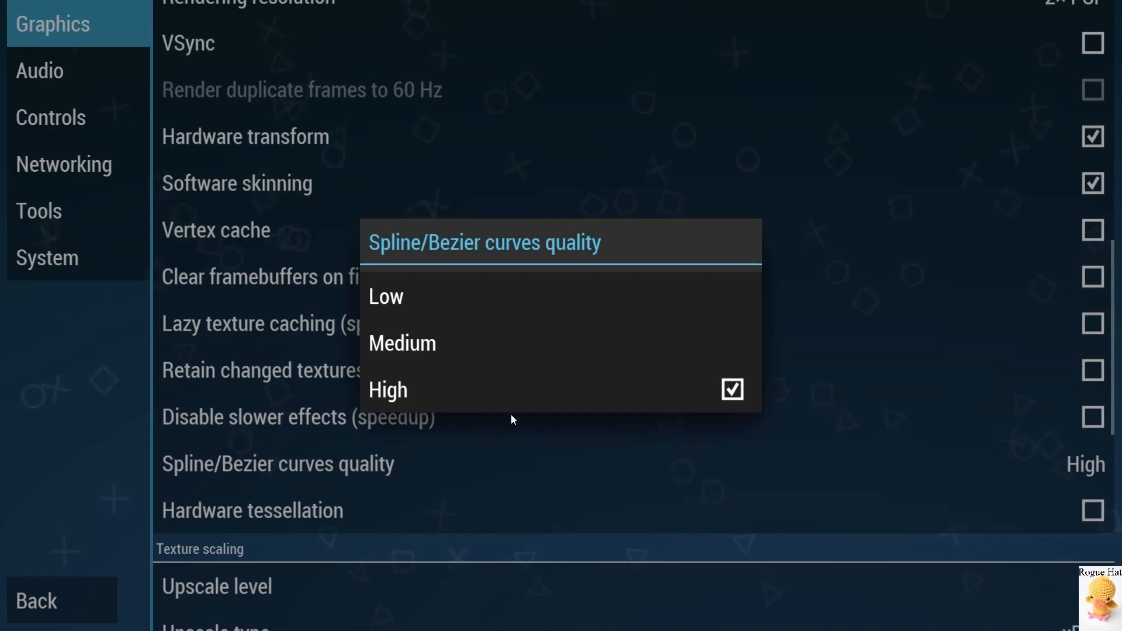
pyautogui.click(516, 440)
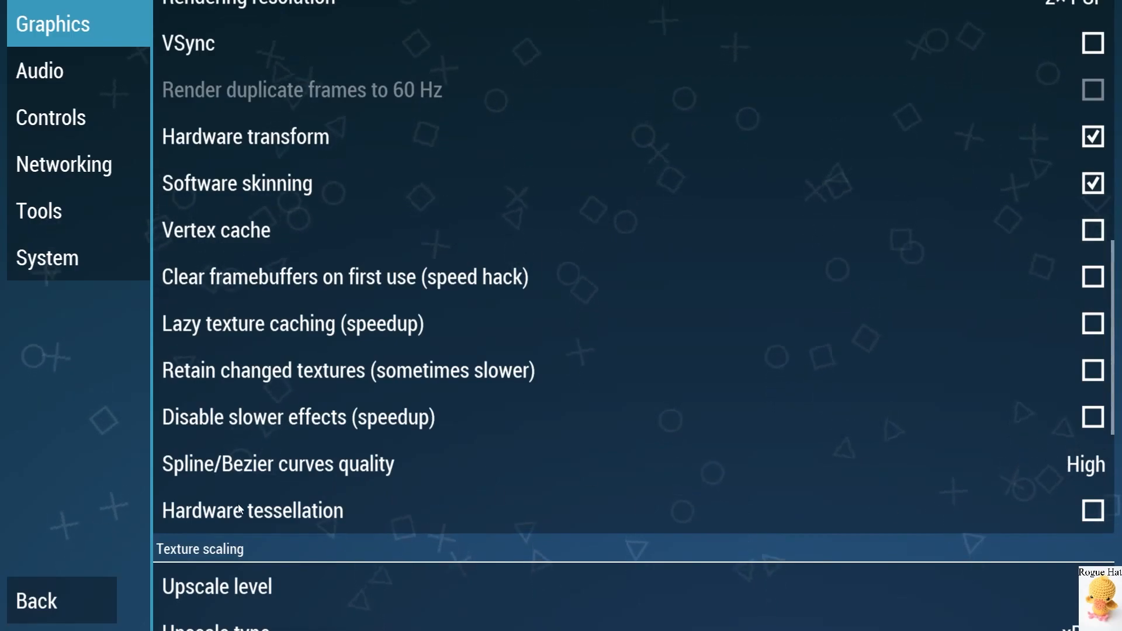
pyautogui.click(1038, 466)
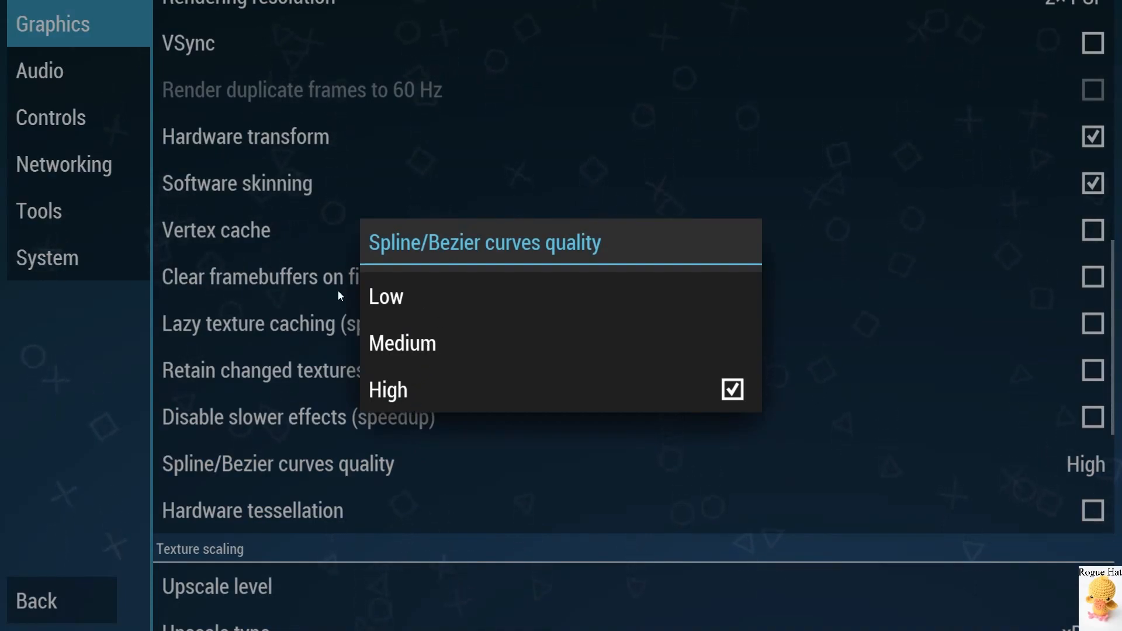
pyautogui.click(383, 471)
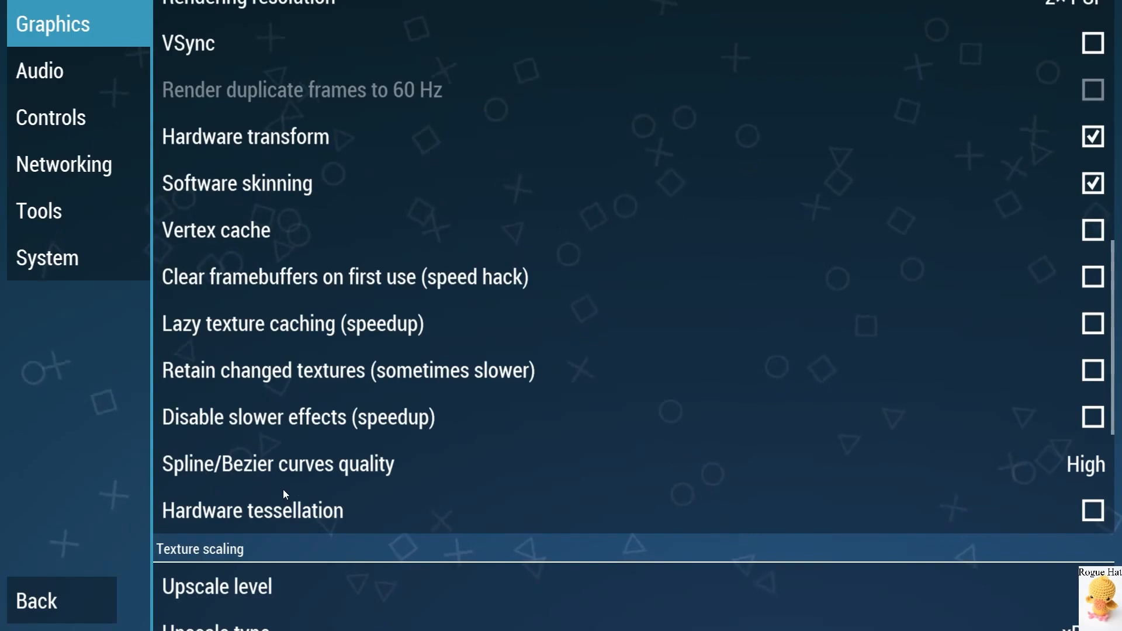
pyautogui.click(285, 512)
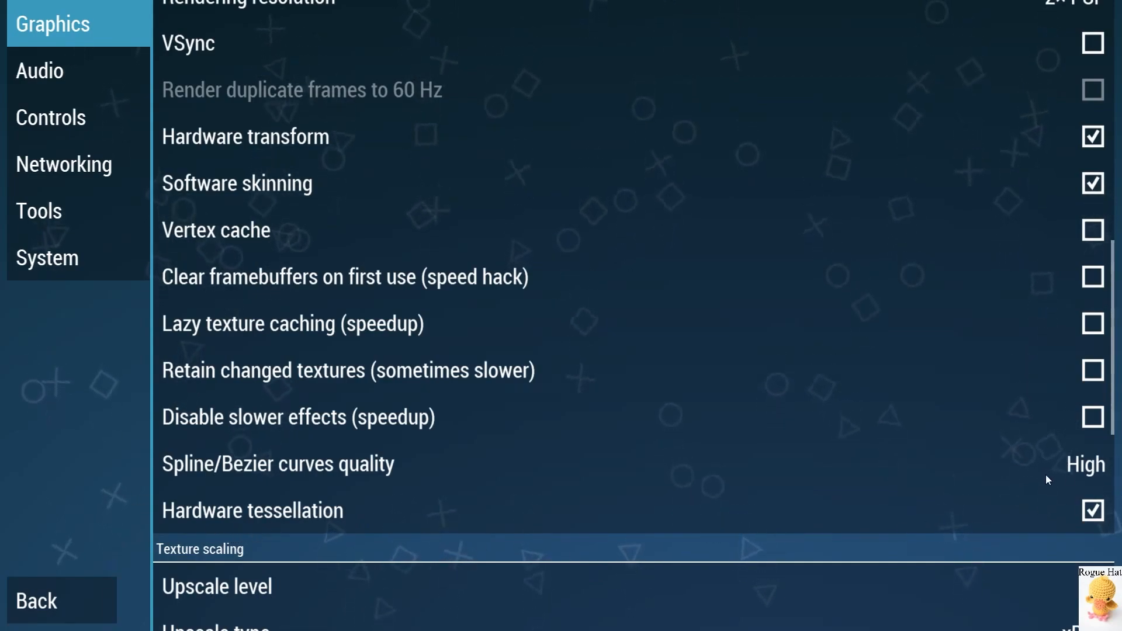
pyautogui.click(324, 514)
# View the texture upscale level options without changing them, and recheck the rendering resolution and performance settings.
pyautogui.scroll(-5, 433, 452)
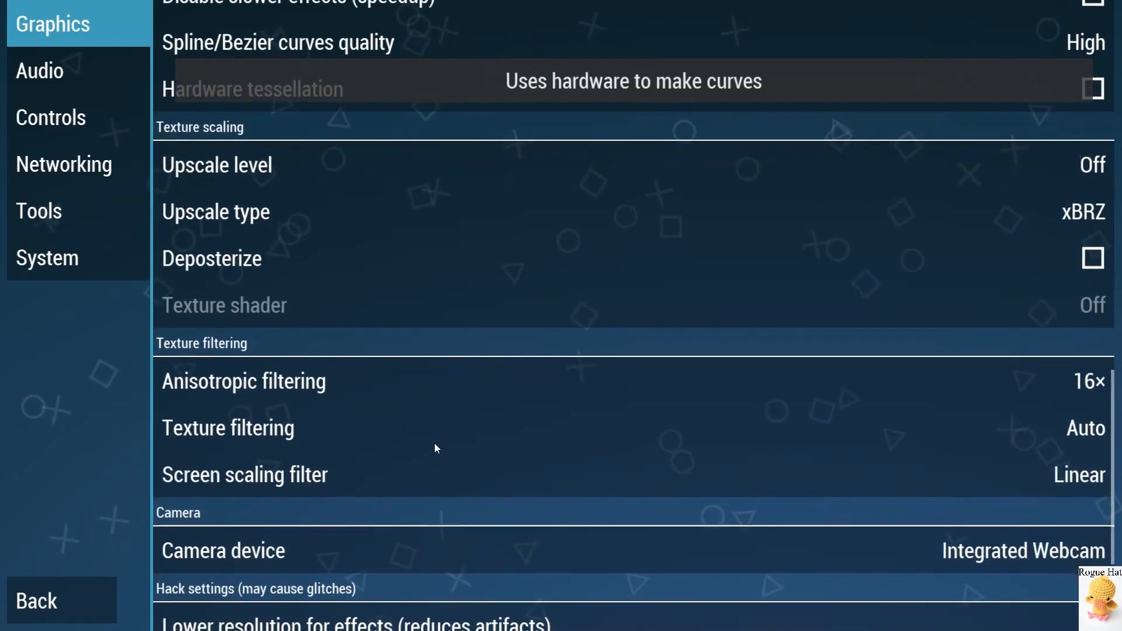
pyautogui.click(280, 166)
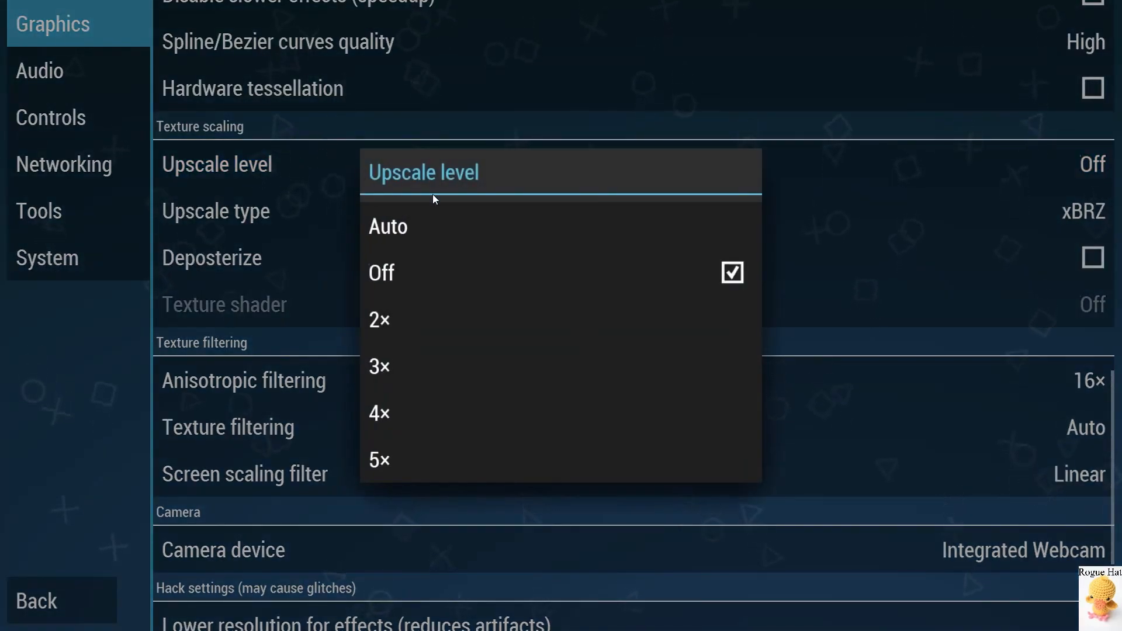
pyautogui.click(625, 91)
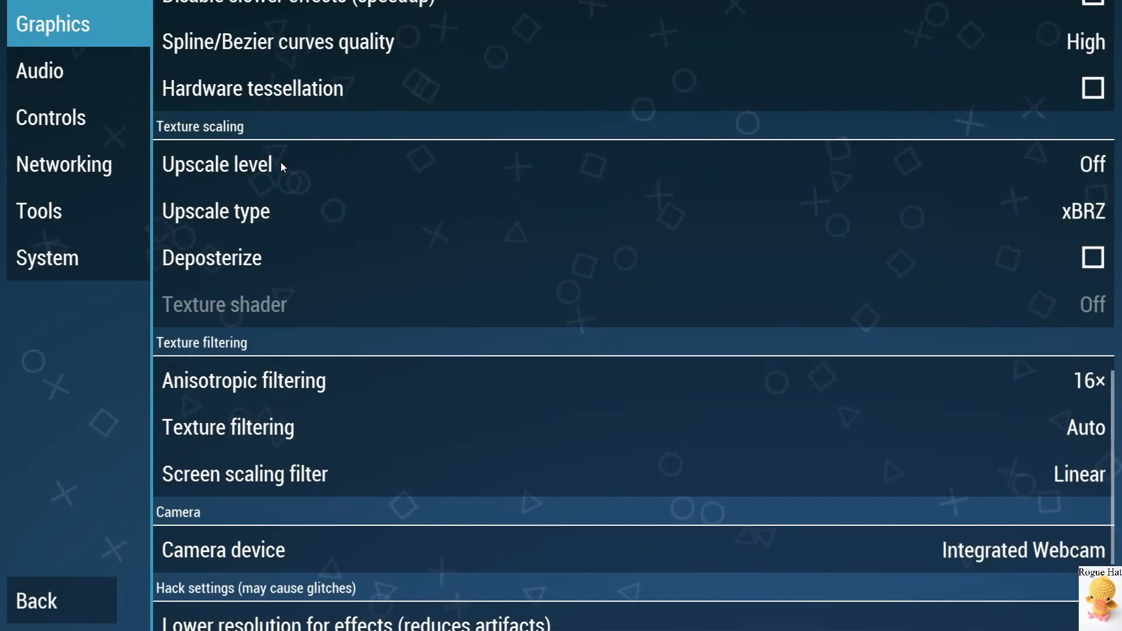
pyautogui.scroll(3, 460, 176)
pyautogui.scroll(10, 461, 181)
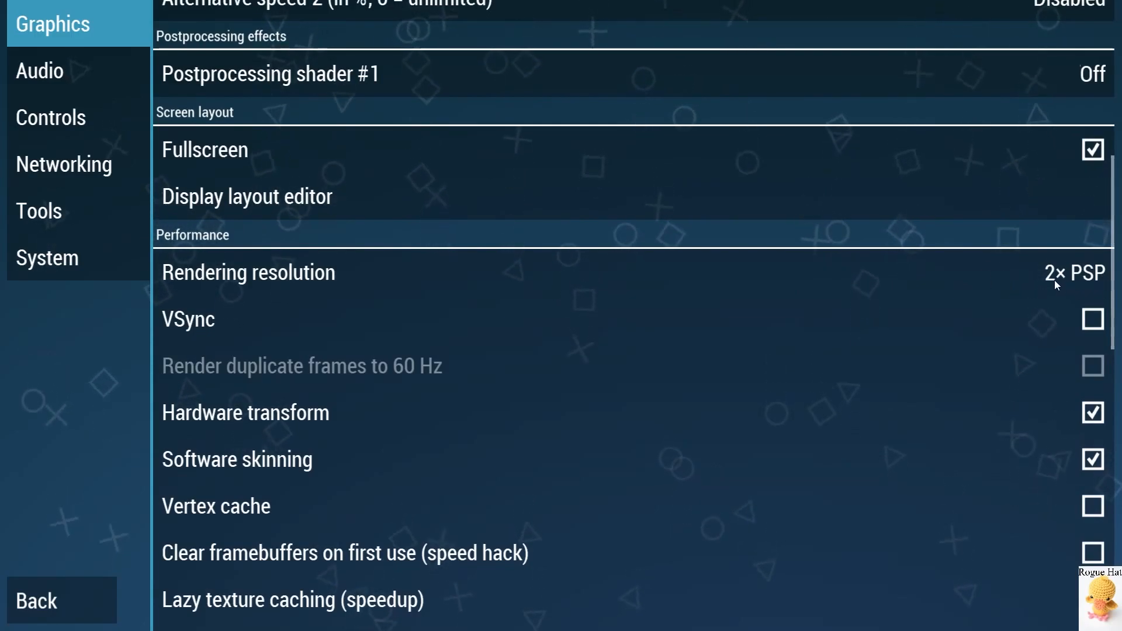
pyautogui.scroll(-6, 993, 289)
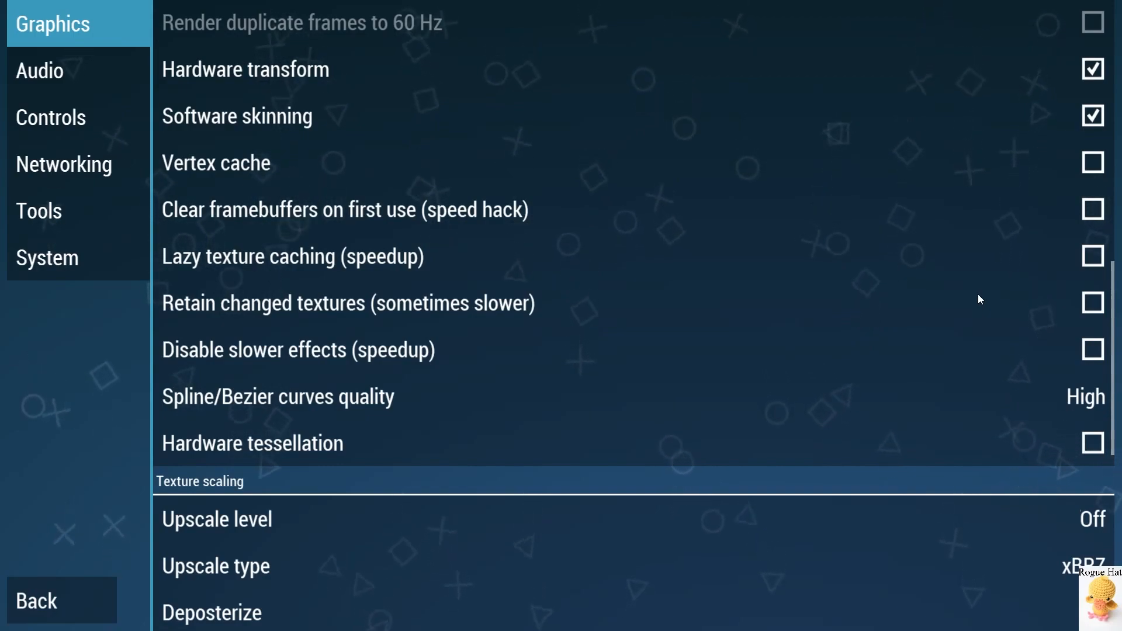
# Try the texture upscale level at 5×, and settle on 2×.
pyautogui.click(1054, 515)
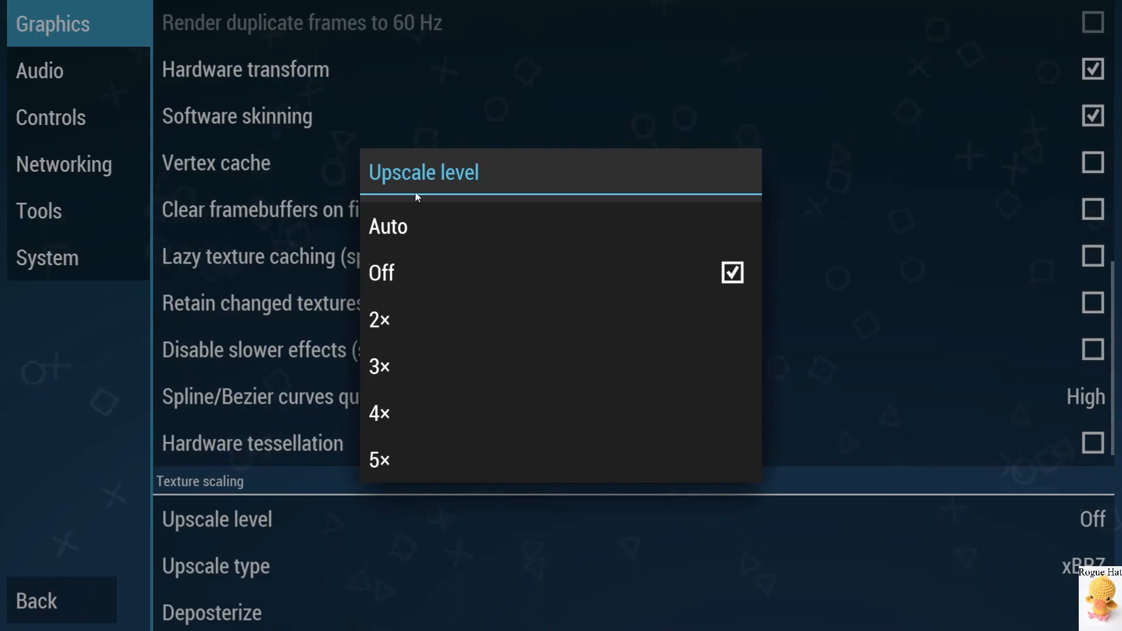
pyautogui.click(385, 460)
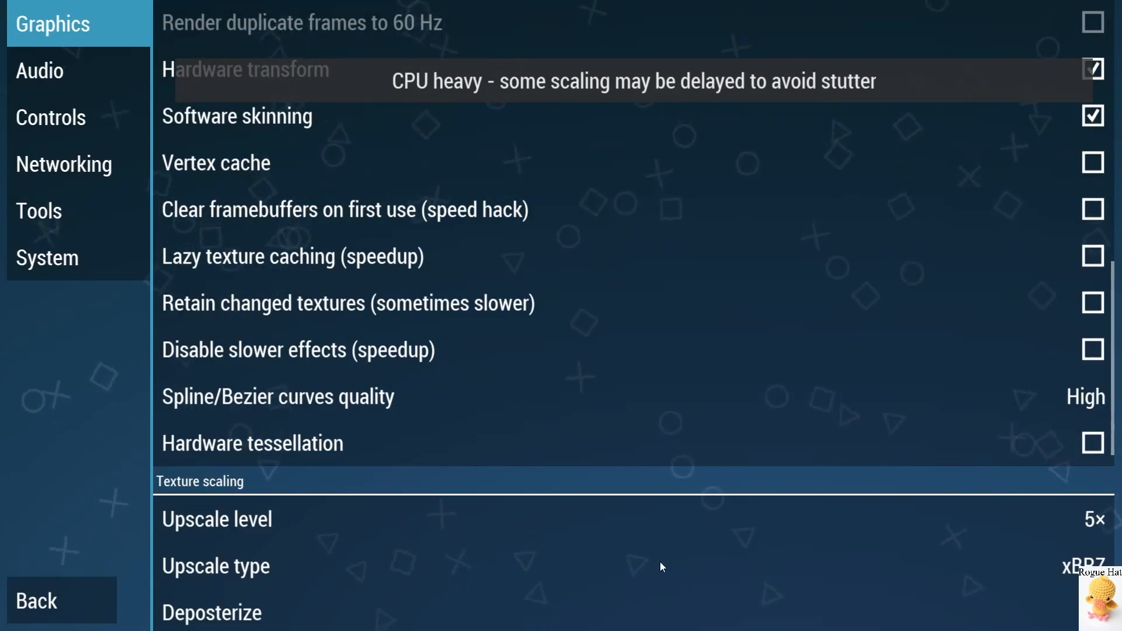
pyautogui.click(886, 507)
pyautogui.click(378, 320)
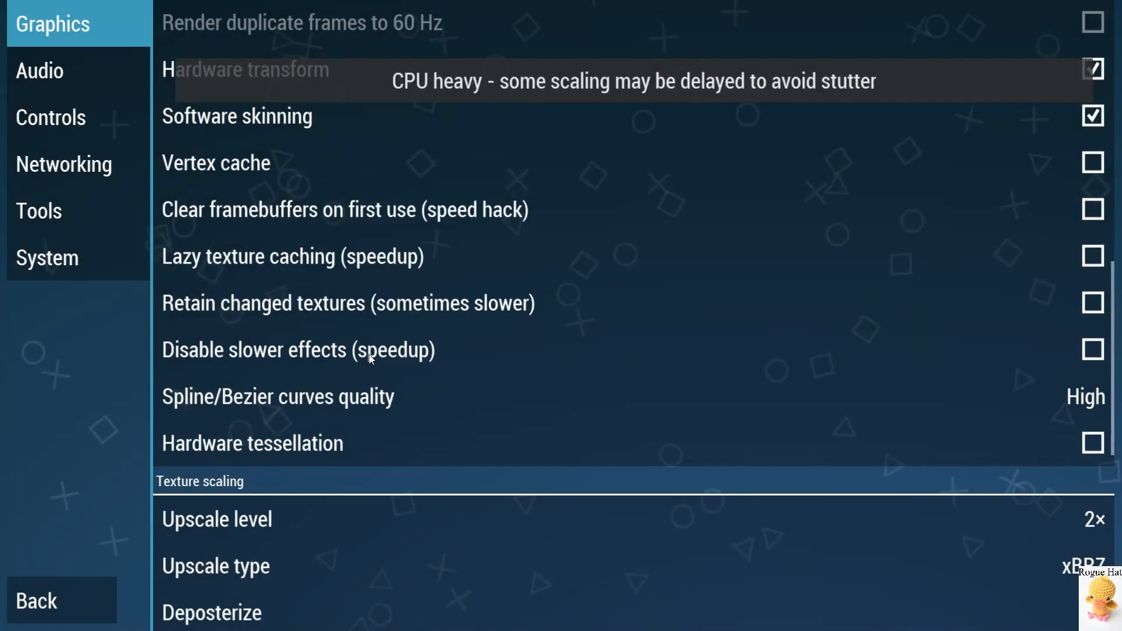
pyautogui.click(584, 519)
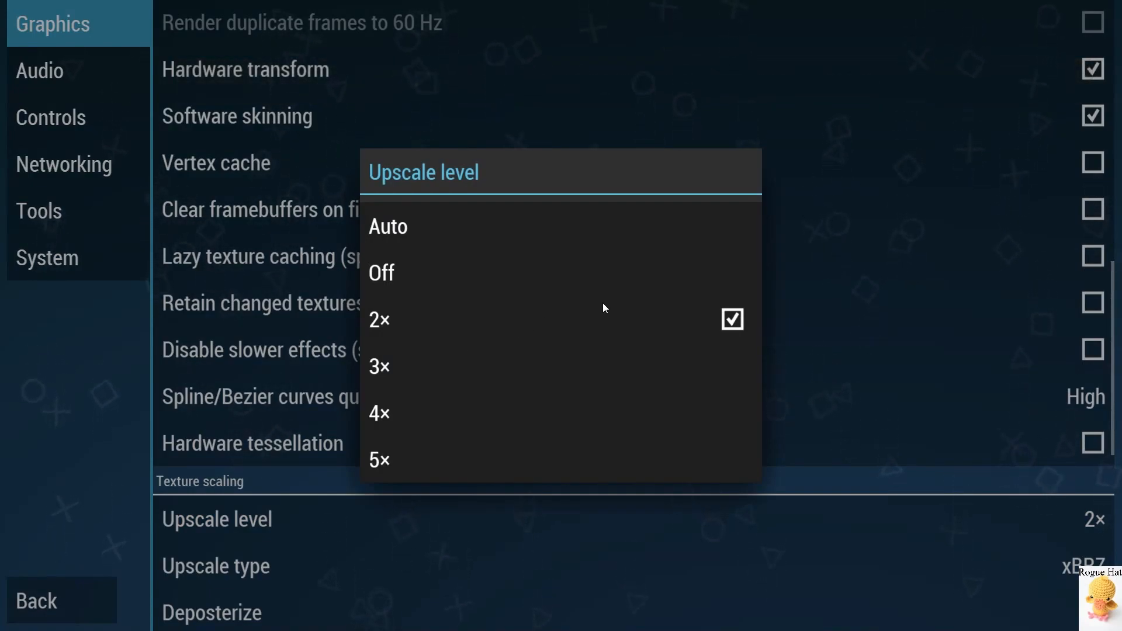
pyautogui.click(822, 324)
# View the texture upscale type options without changing them, and turn Deposterize on and off again to show its description.
pyautogui.scroll(-3, 877, 438)
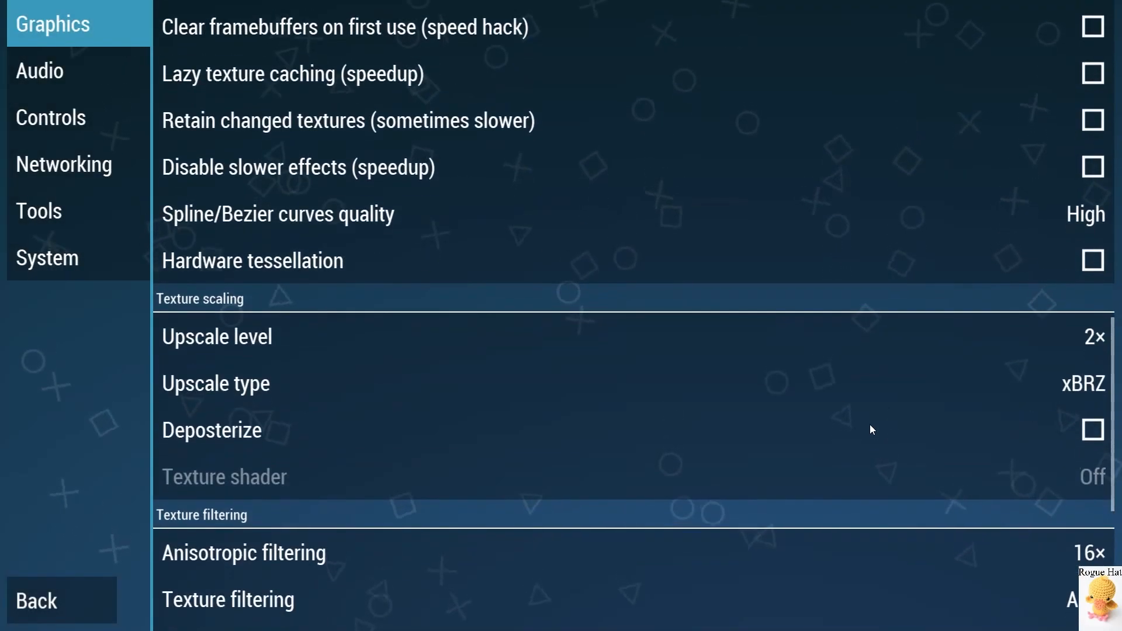
pyautogui.click(504, 402)
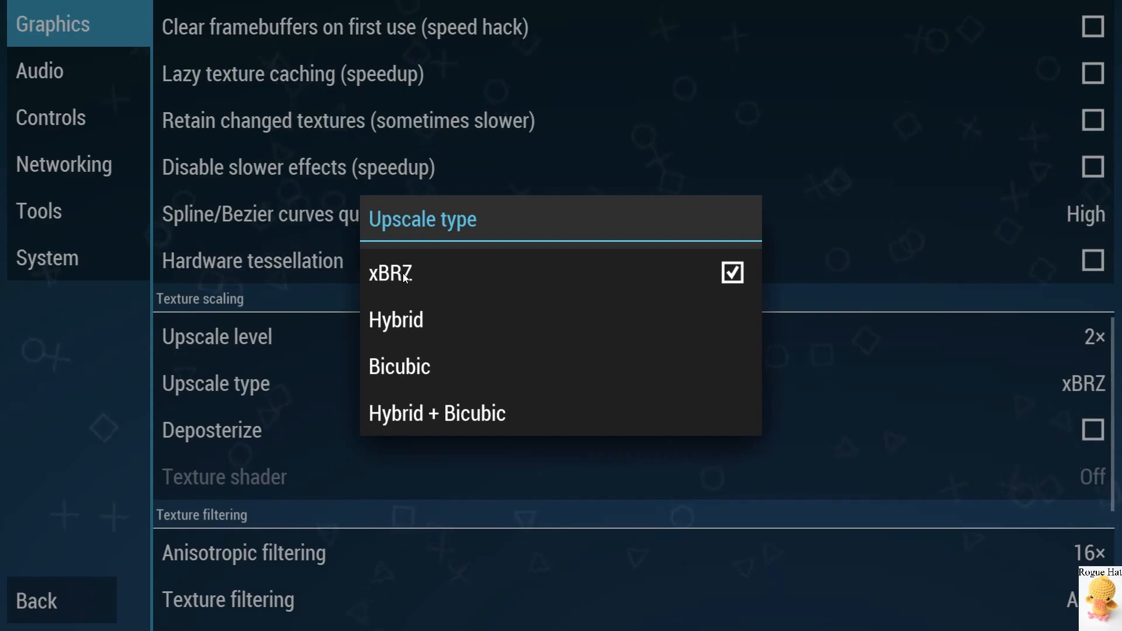
pyautogui.click(907, 363)
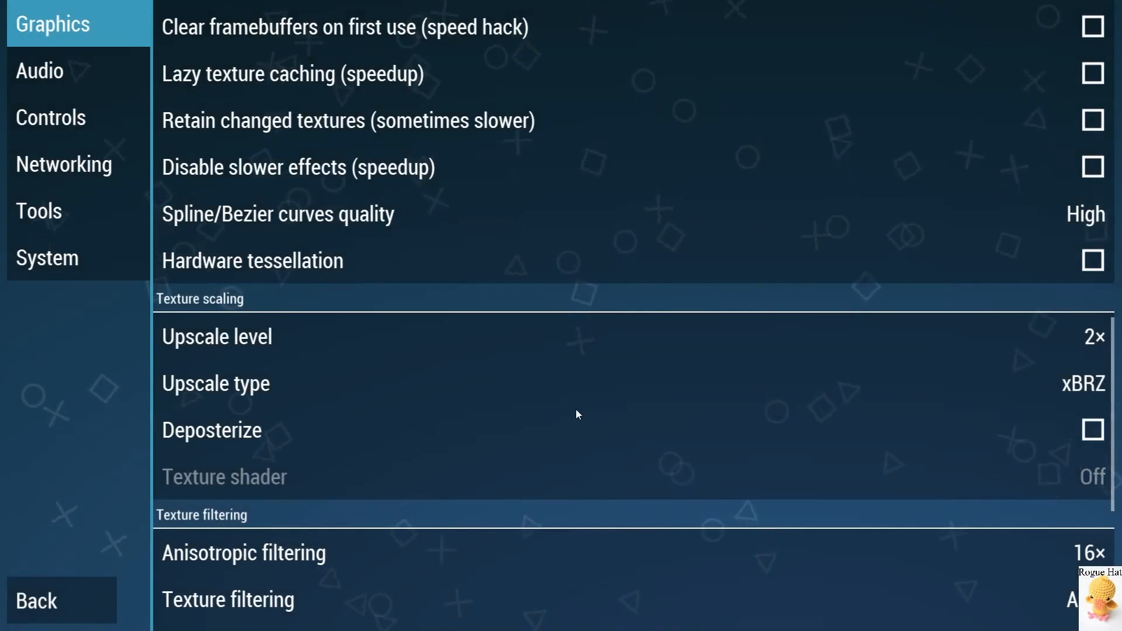
pyautogui.click(271, 439)
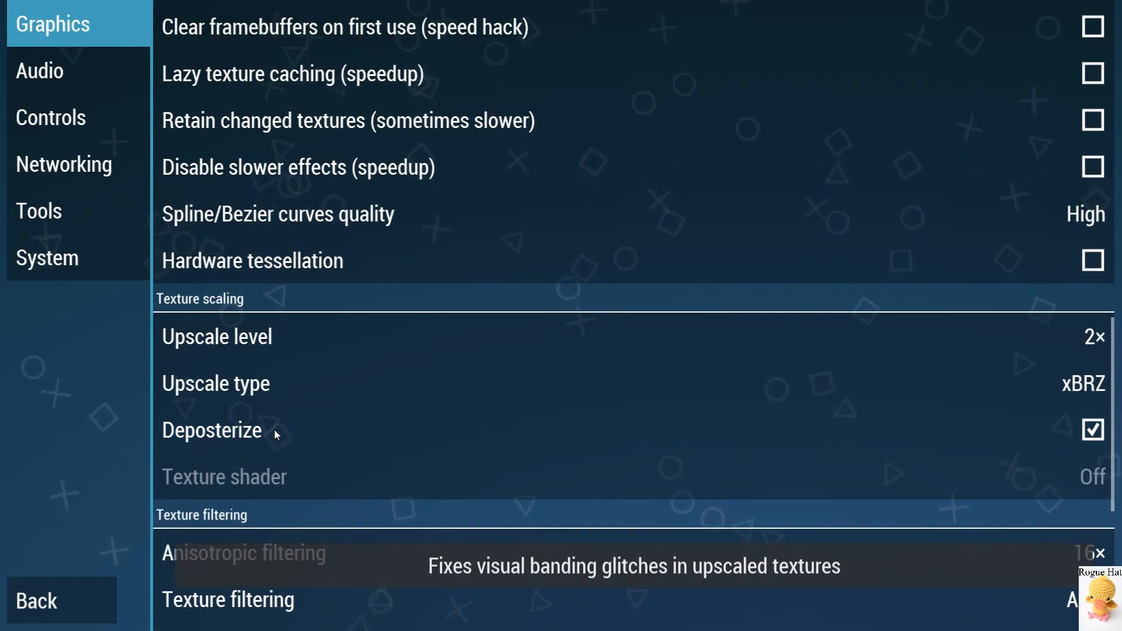
pyautogui.click(275, 433)
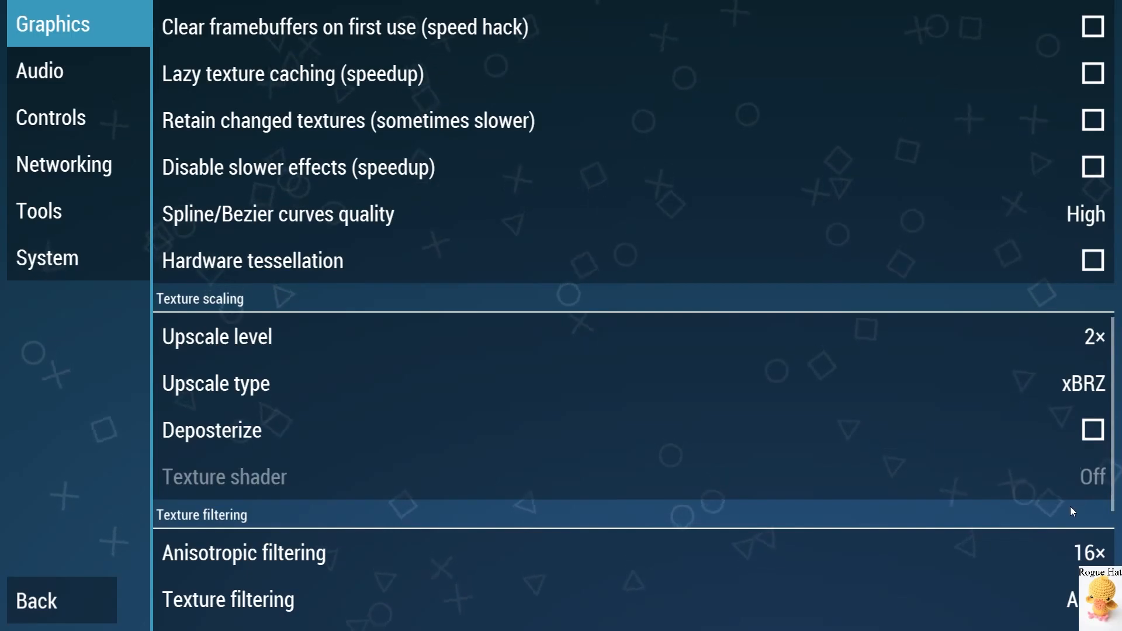
# View the available anisotropic filtering levels and texture filtering modes, keeping the current choices.
pyautogui.scroll(-3, 1052, 493)
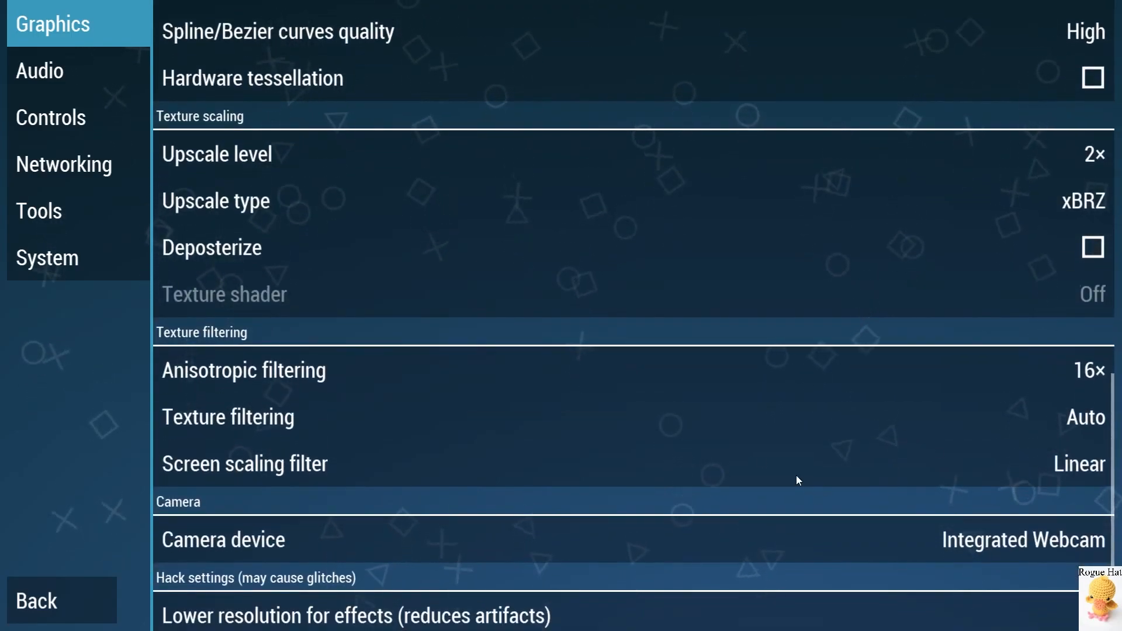
pyautogui.click(331, 372)
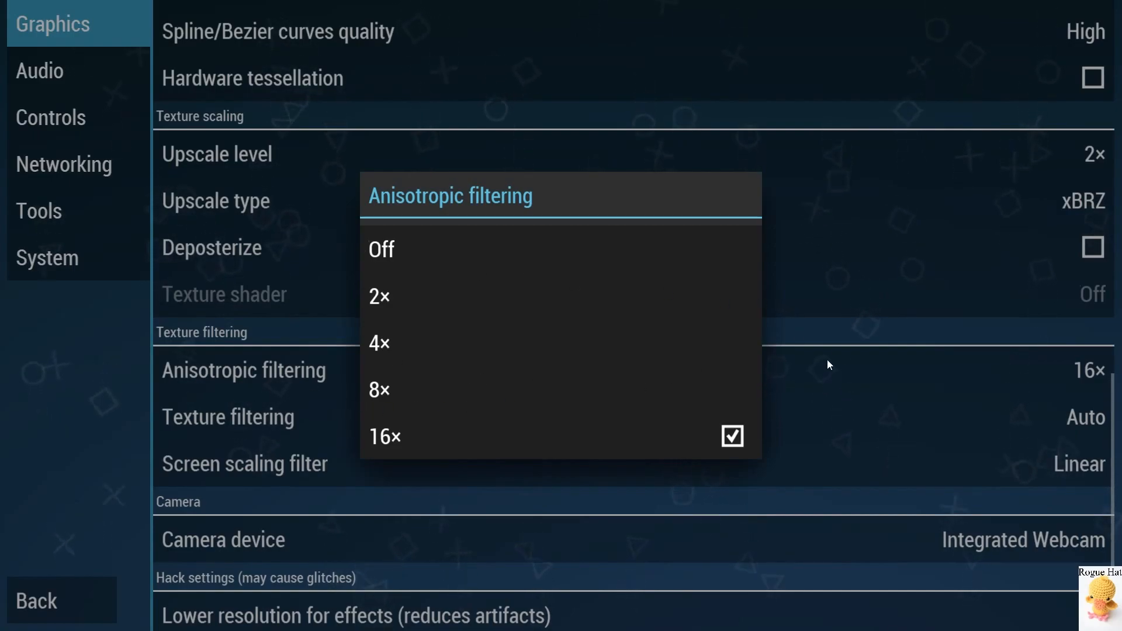
pyautogui.click(843, 327)
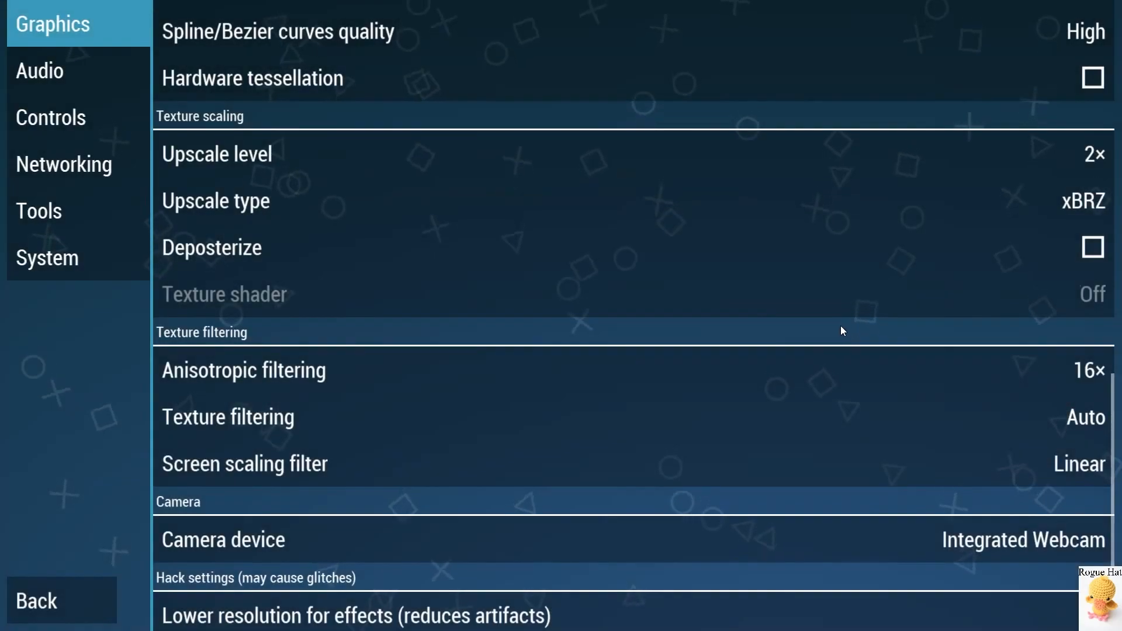
pyautogui.scroll(-3, 720, 339)
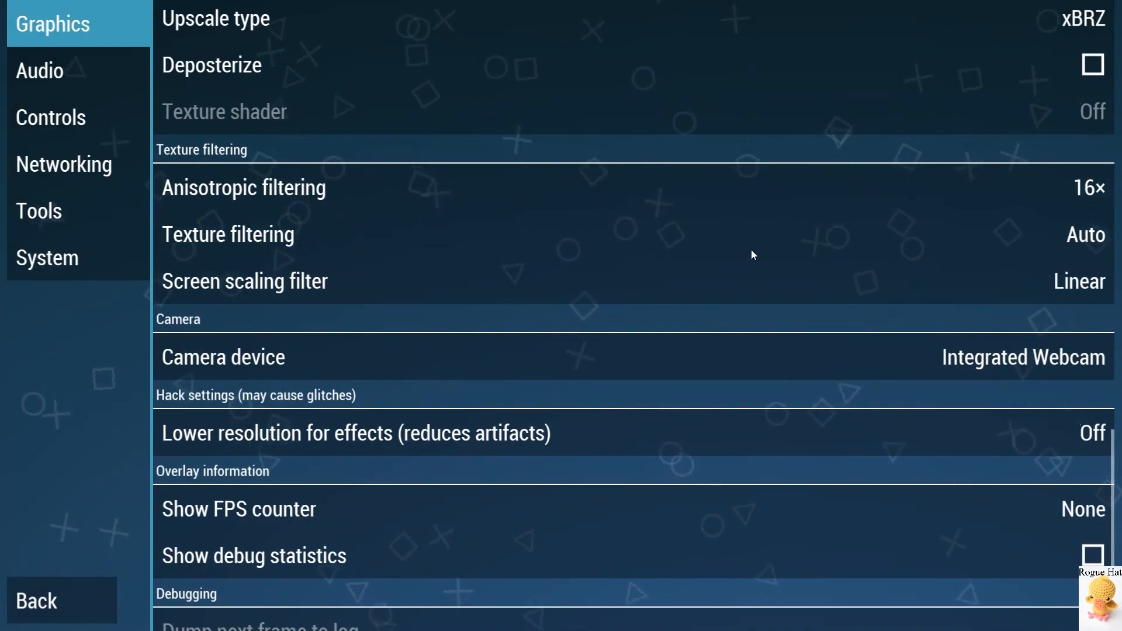
pyautogui.click(216, 236)
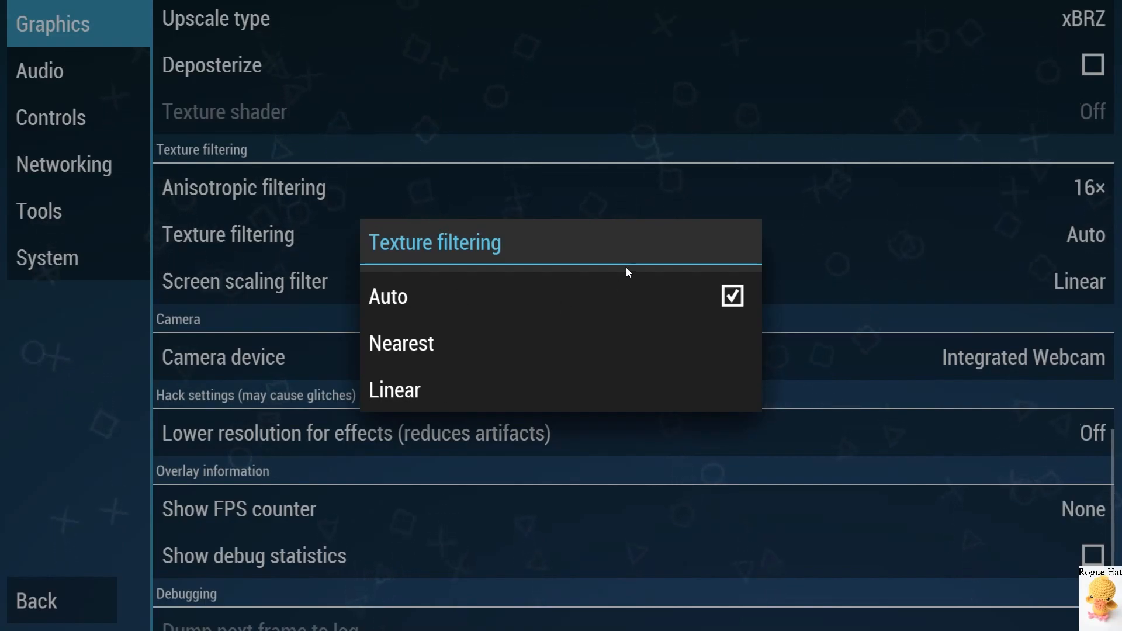
pyautogui.click(645, 167)
# Look through the options for screen scaling filter, texture filtering and lower resolution for effects without changing them.
pyautogui.scroll(-1, 818, 286)
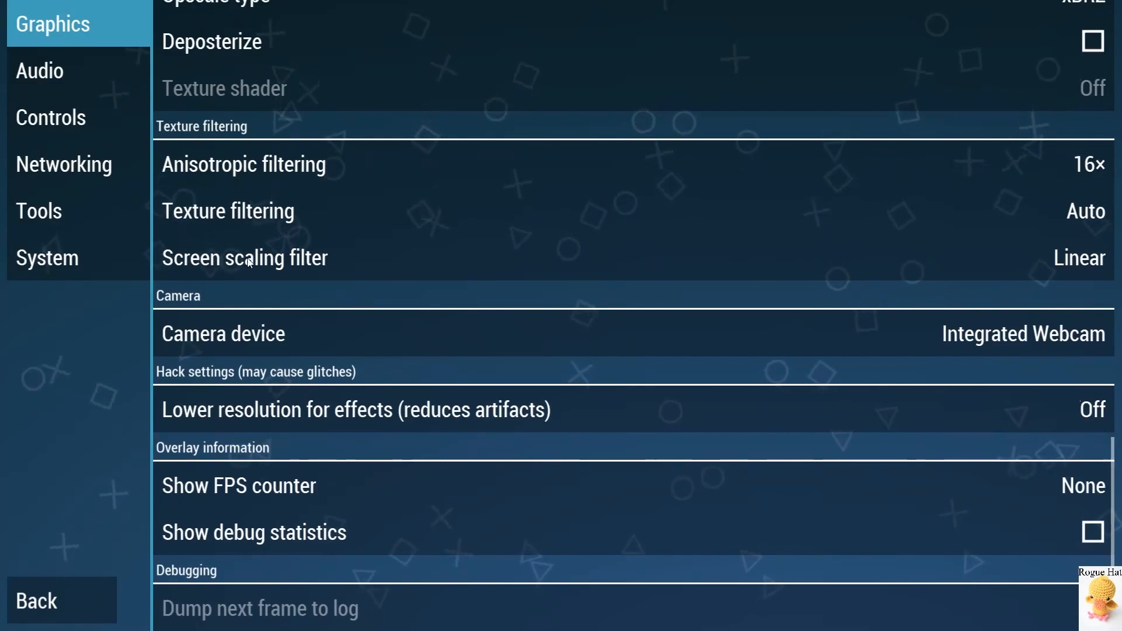
pyautogui.click(297, 258)
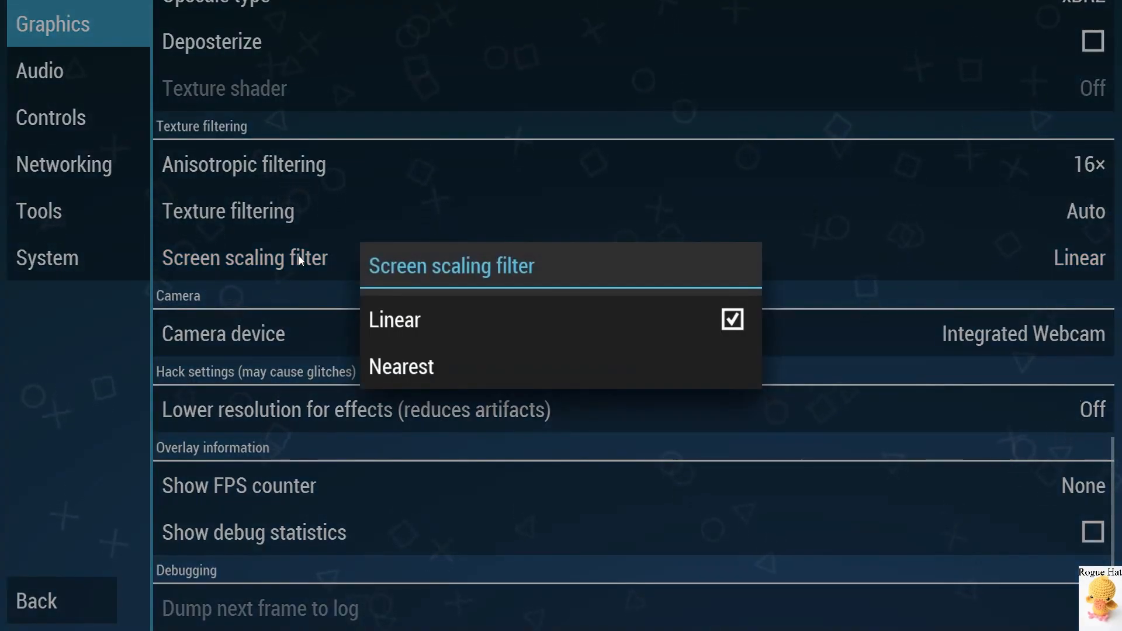
pyautogui.click(406, 228)
pyautogui.click(362, 213)
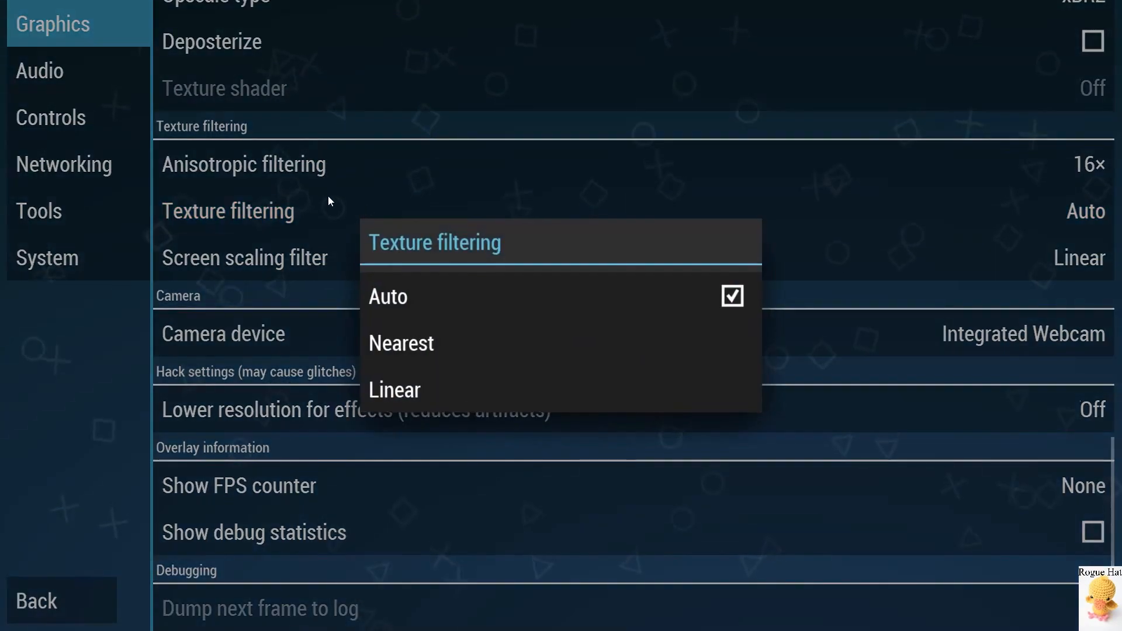
pyautogui.click(1015, 255)
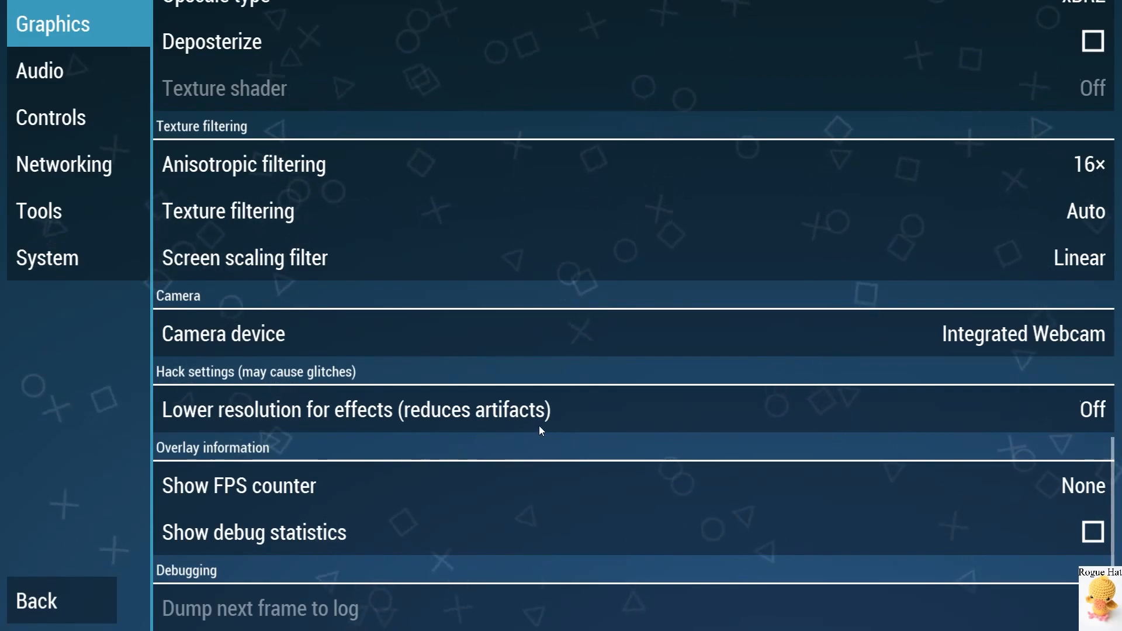
pyautogui.click(552, 413)
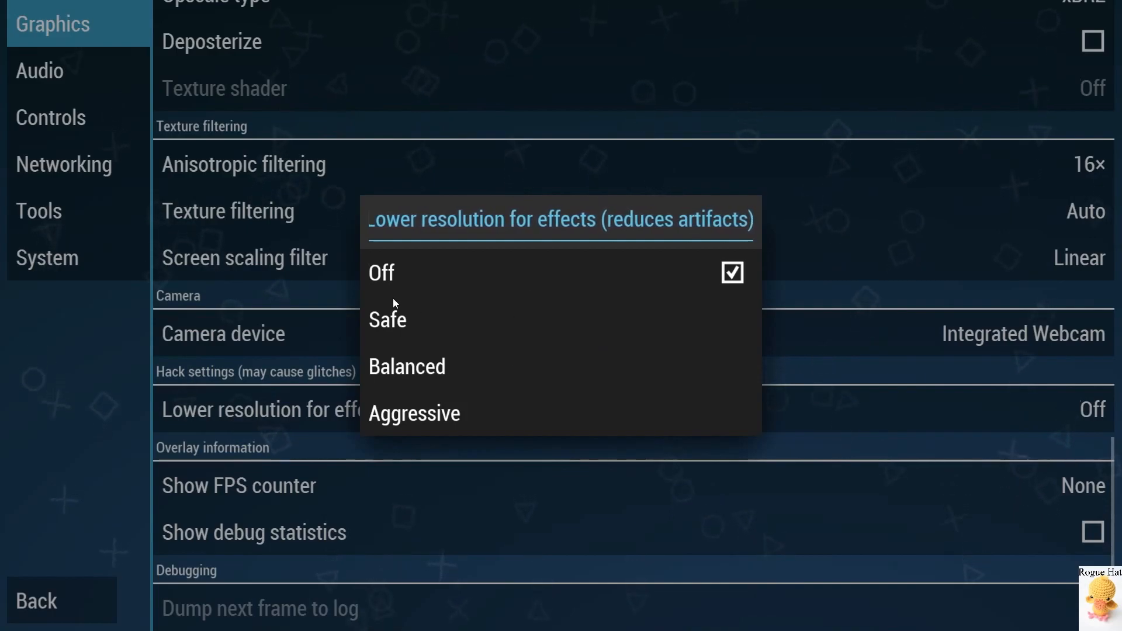
pyautogui.click(578, 154)
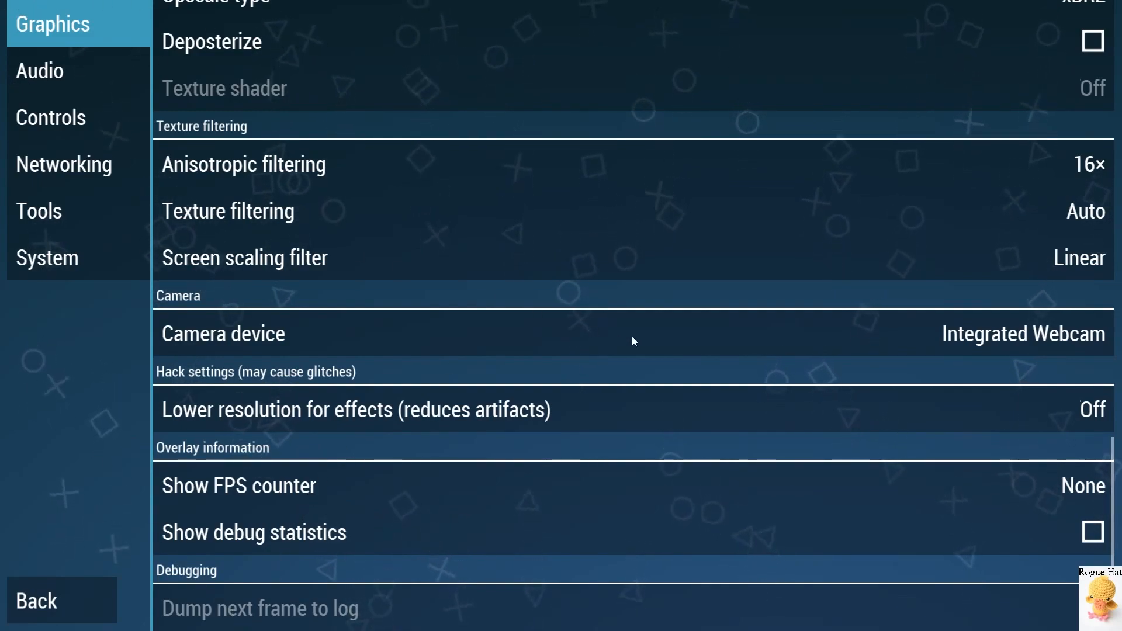
# Change the rendering backend to Vulkan and restart the emulator to apply it.
pyautogui.scroll(10, 731, 344)
pyautogui.scroll(4, 731, 345)
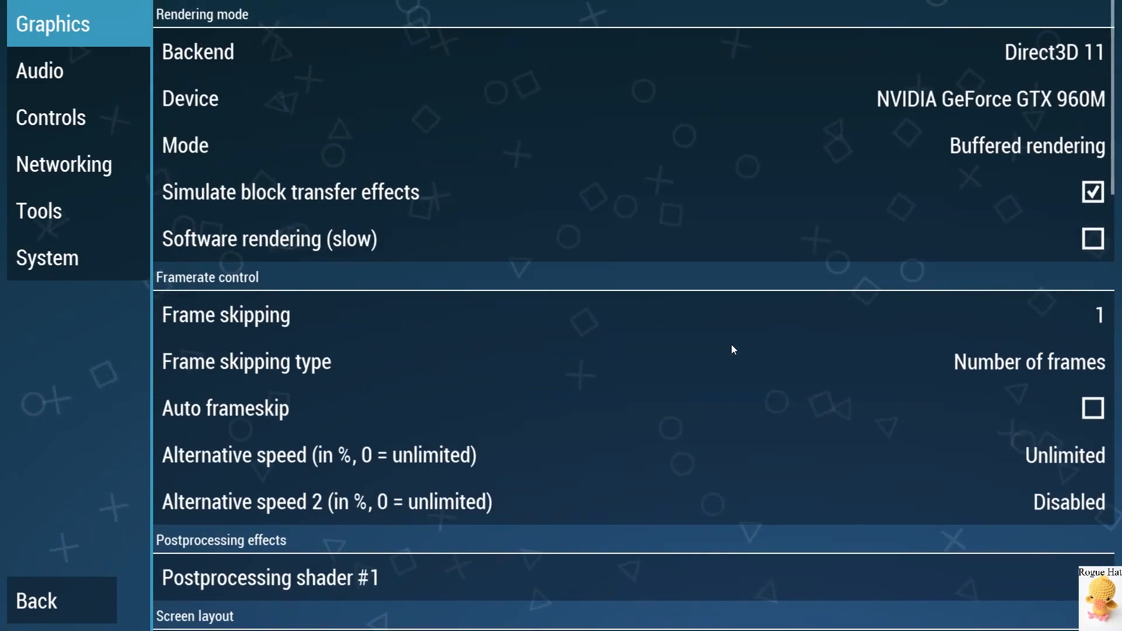
pyautogui.click(1045, 51)
pyautogui.click(603, 419)
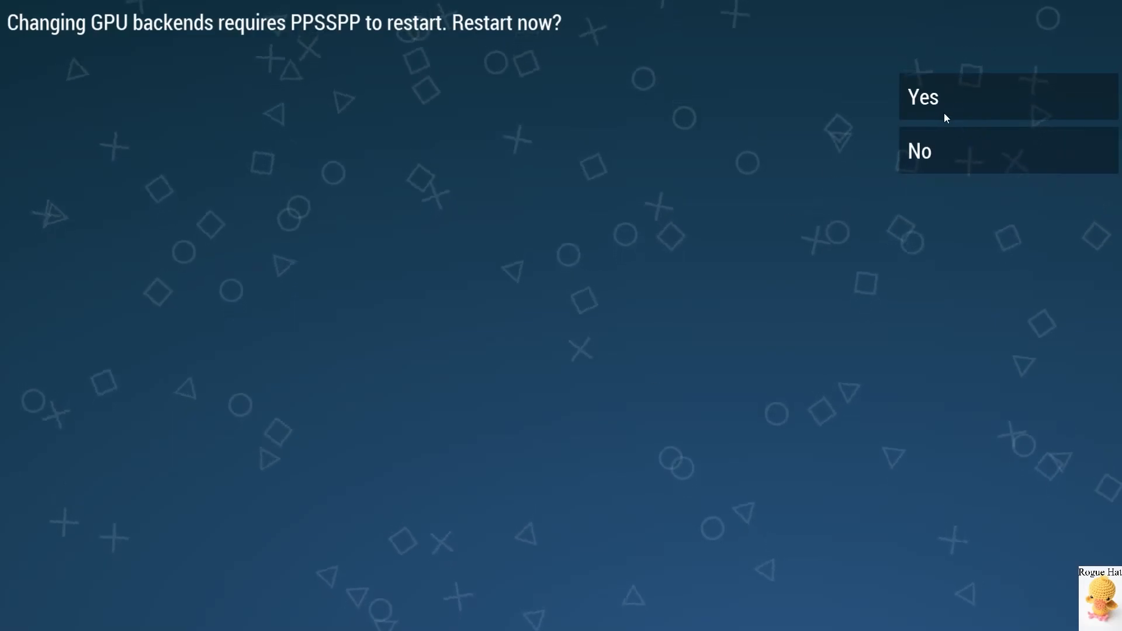
pyautogui.click(962, 96)
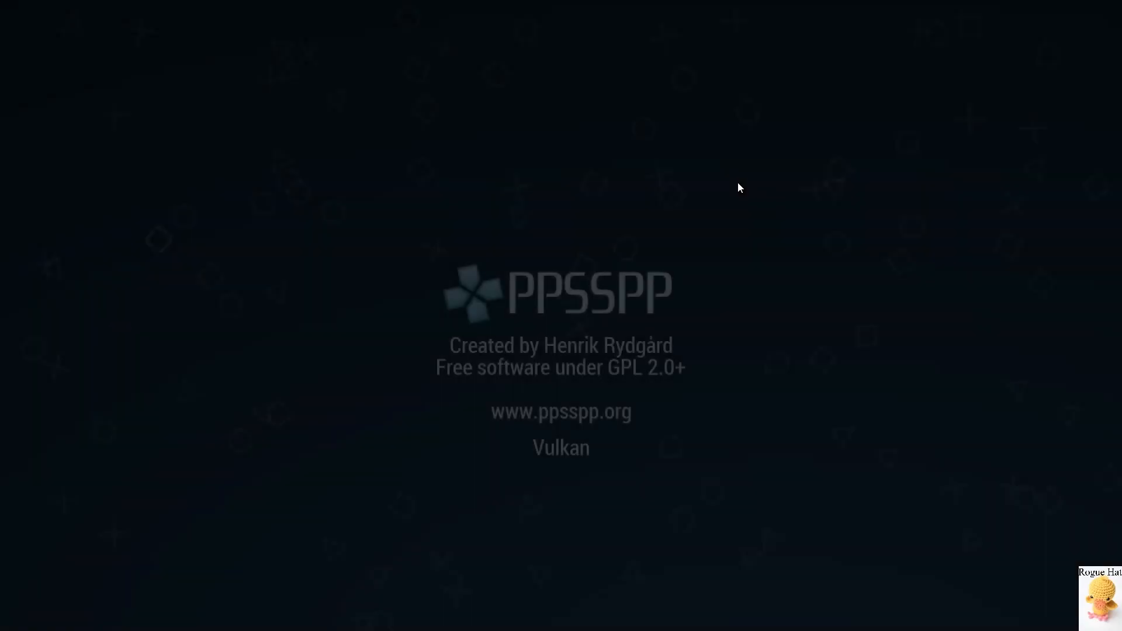
# View the available texture shader options in the graphics settings, keeping the current choice.
pyautogui.scroll(-5, 911, 190)
pyautogui.scroll(-10, 906, 243)
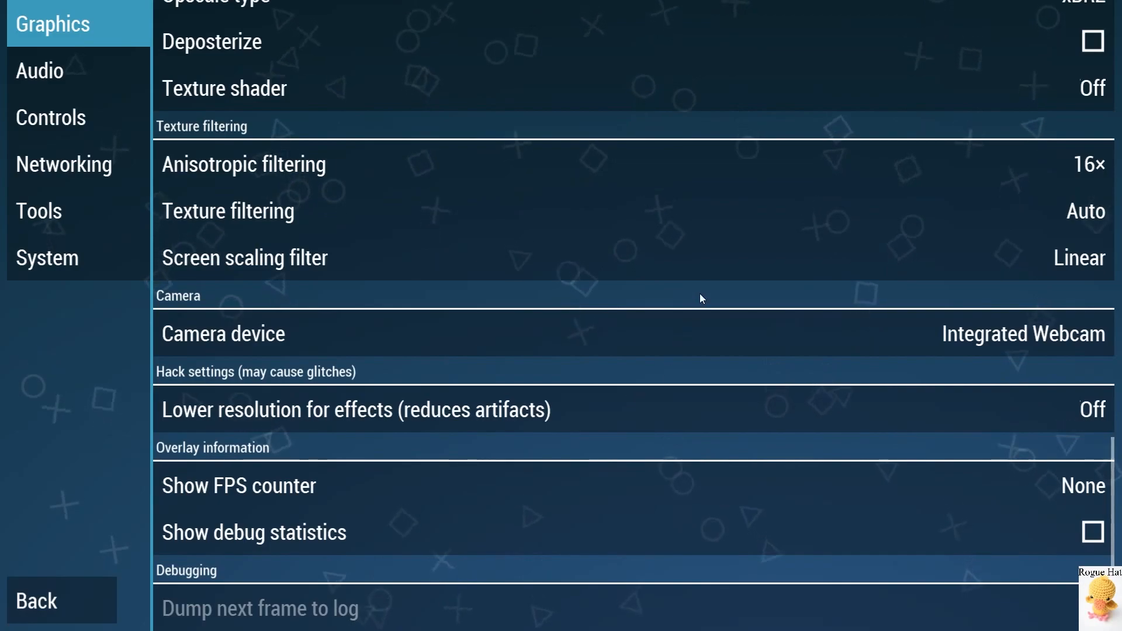
pyautogui.scroll(5, 710, 271)
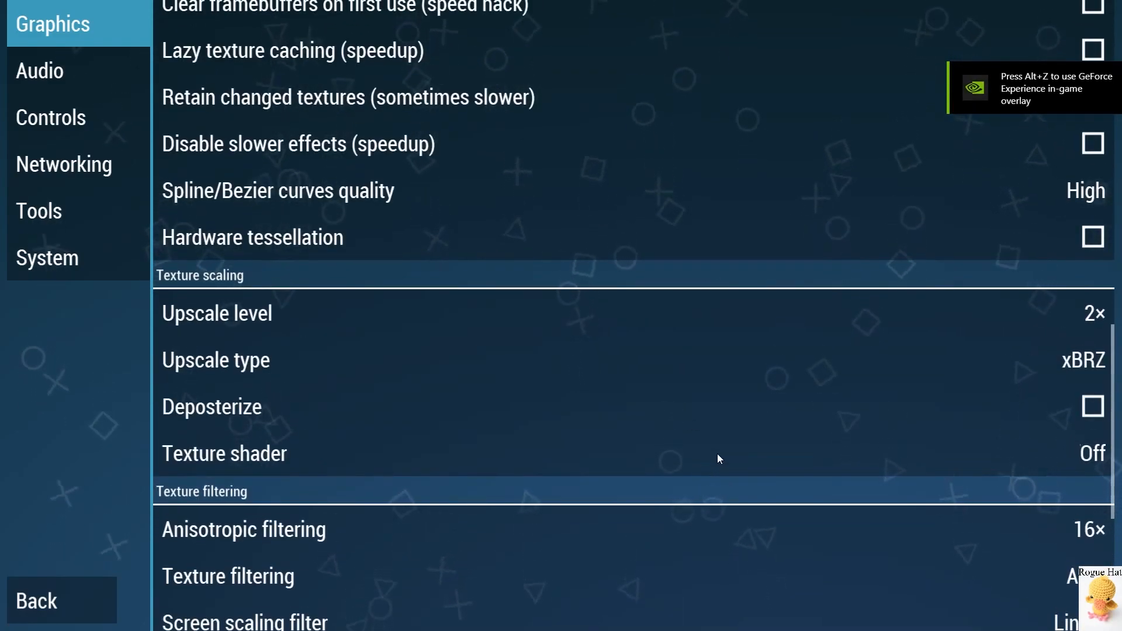
pyautogui.click(687, 448)
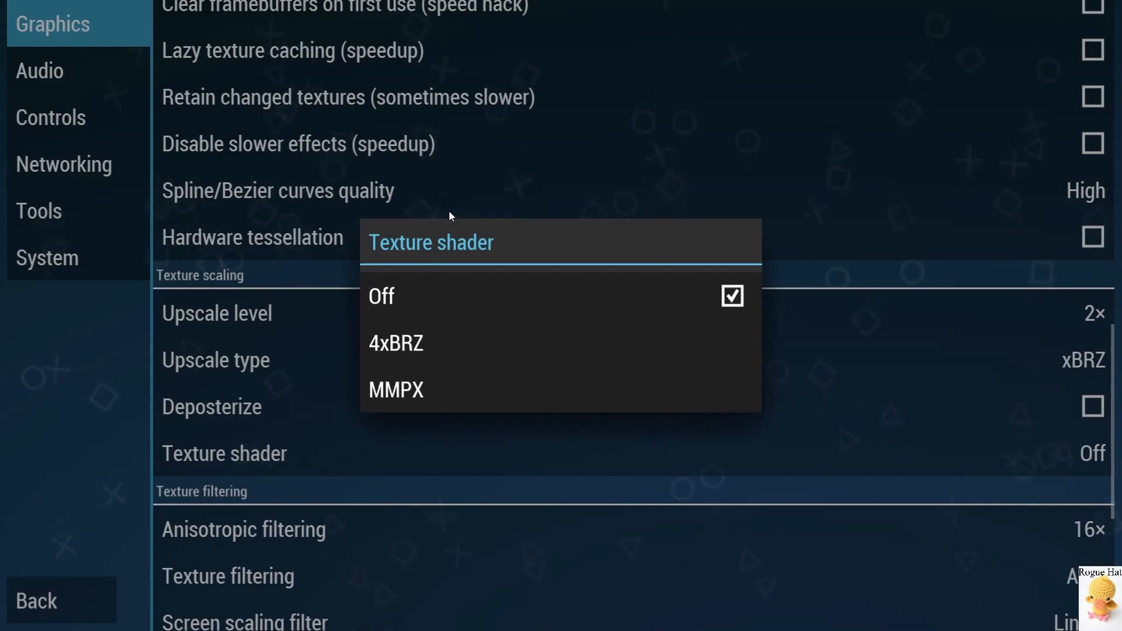
pyautogui.click(464, 202)
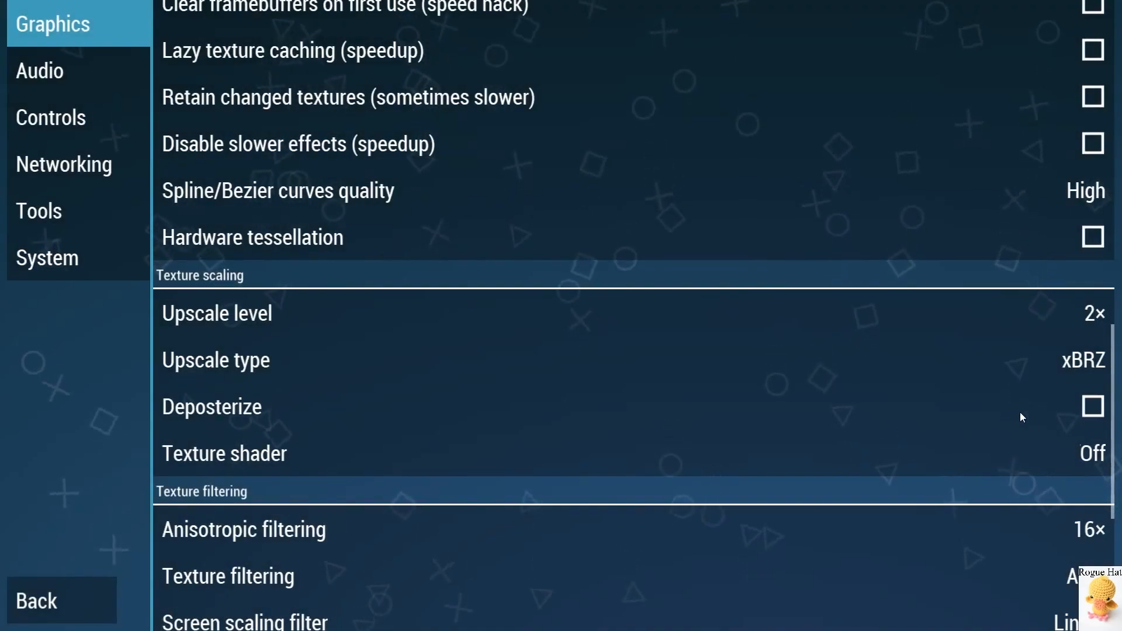
# Switch the rendering backend to OpenGL, restart the emulator and look over the performance settings under that backend.
pyautogui.scroll(-5, 858, 444)
pyautogui.scroll(9, 853, 426)
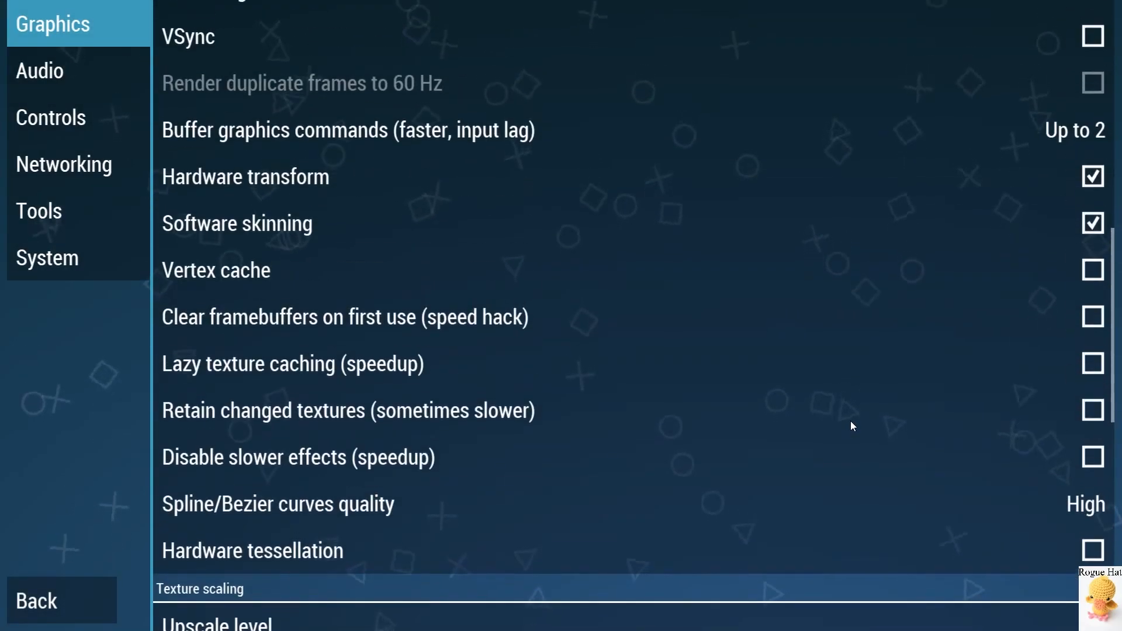
pyautogui.scroll(3, 848, 416)
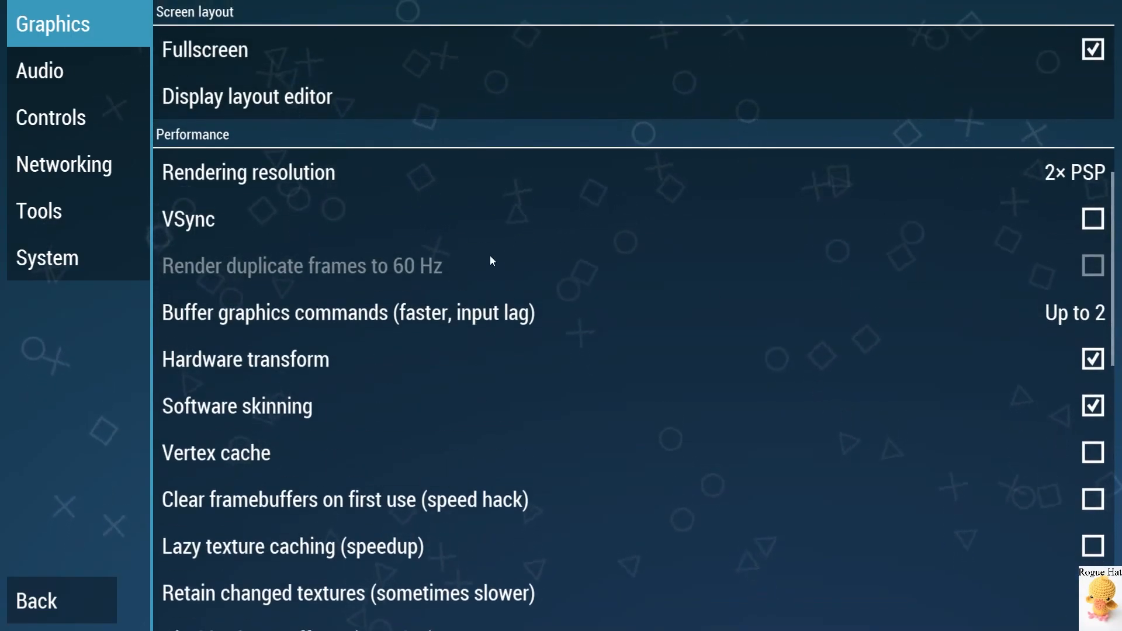
pyautogui.scroll(8, 667, 282)
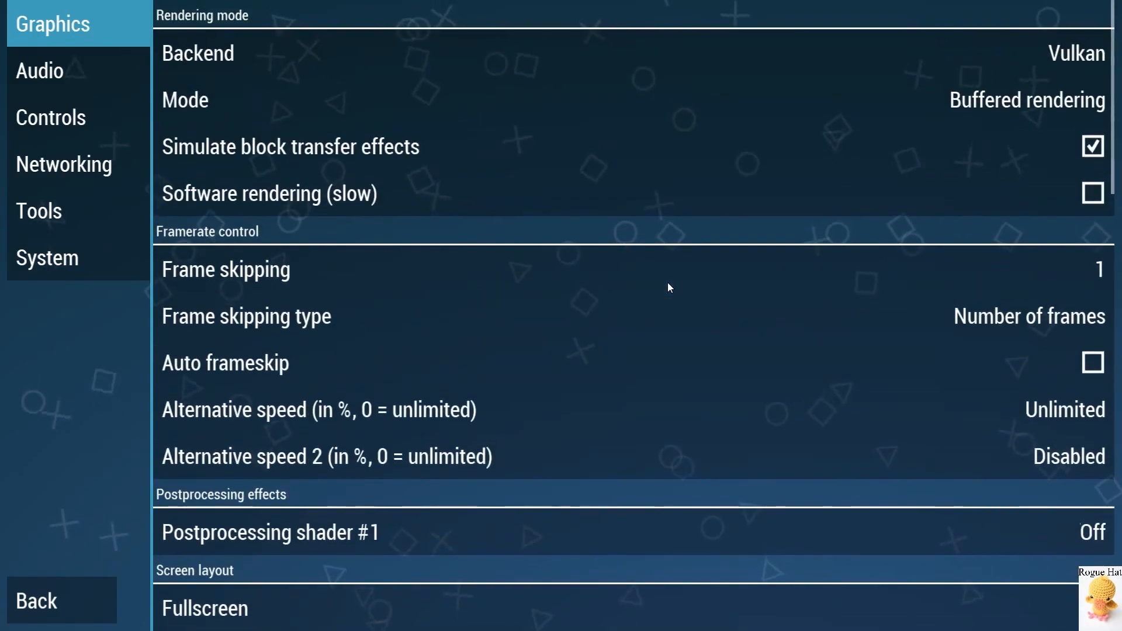
pyautogui.click(1085, 47)
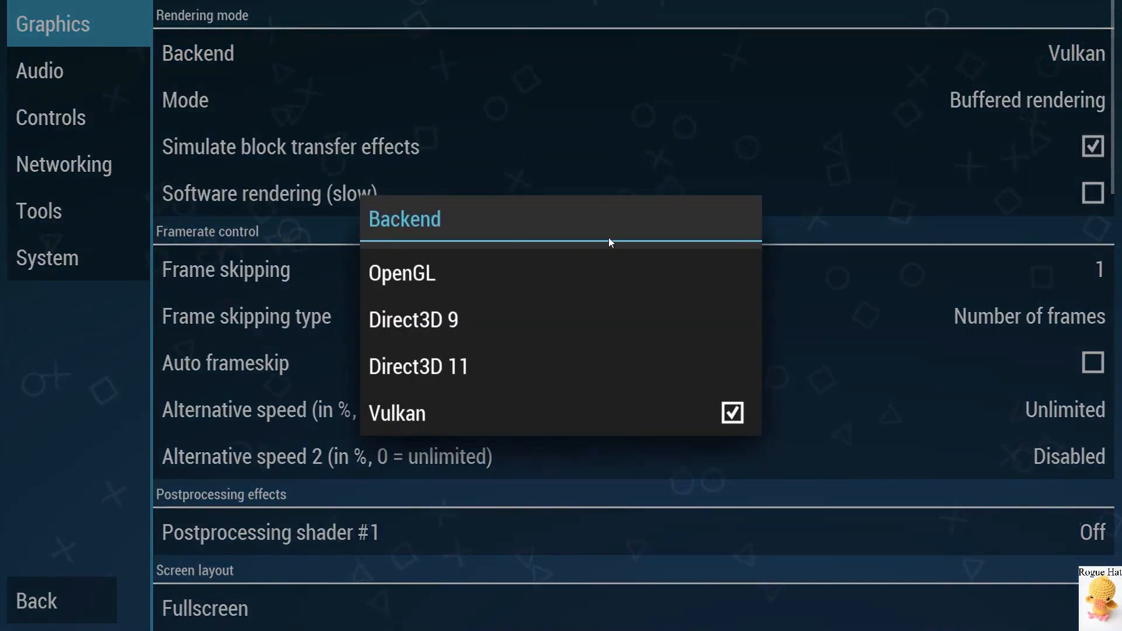
pyautogui.click(462, 286)
pyautogui.click(937, 113)
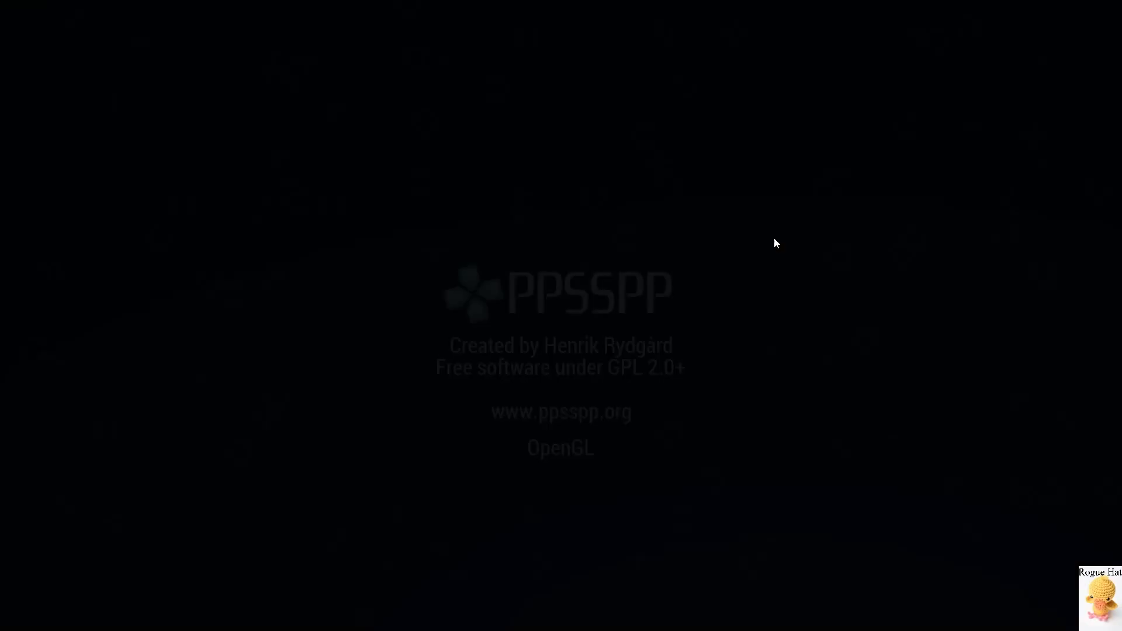
pyautogui.scroll(-5, 782, 254)
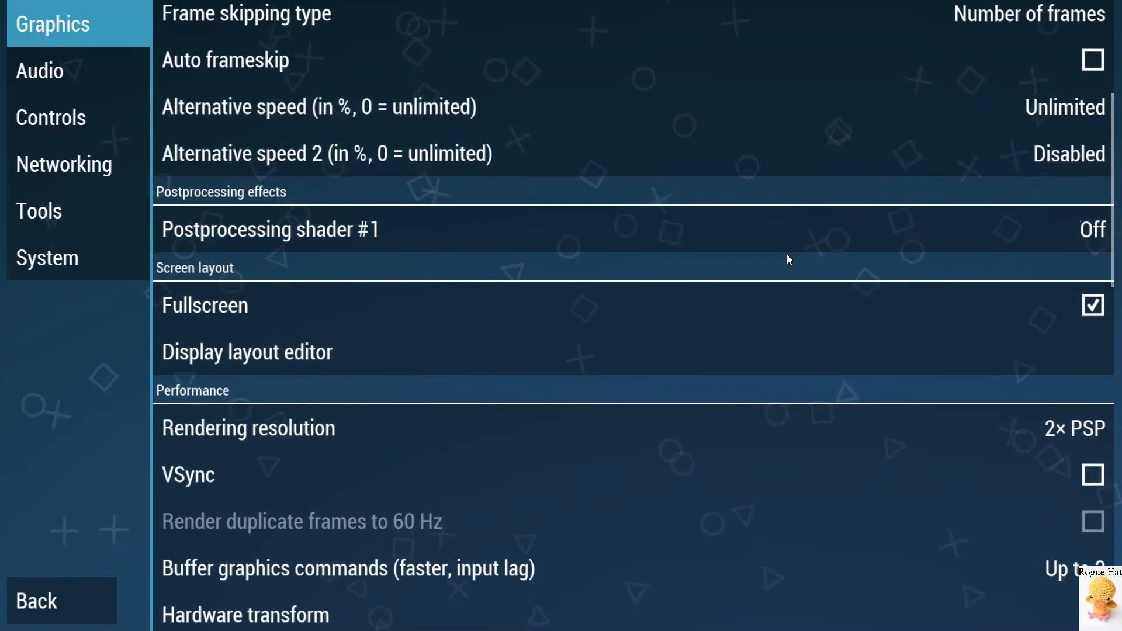
pyautogui.scroll(-6, 787, 255)
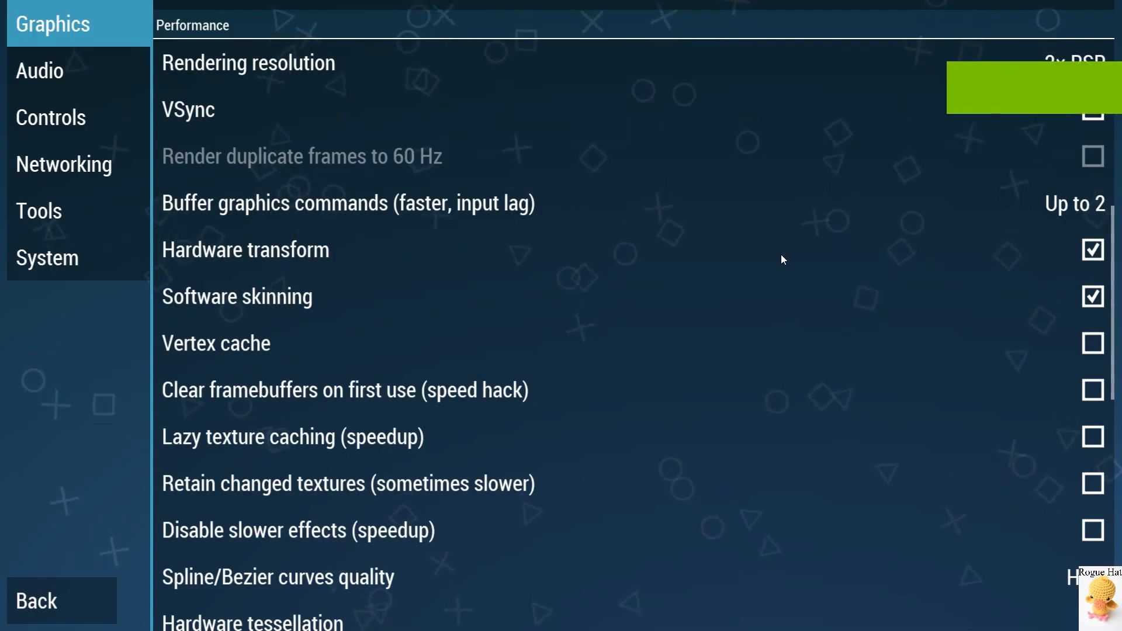
# Change the rendering backend to Direct3D 11, restart the emulator and look over the graphics settings.
pyautogui.scroll(10, 818, 234)
pyautogui.click(1066, 52)
pyautogui.click(531, 368)
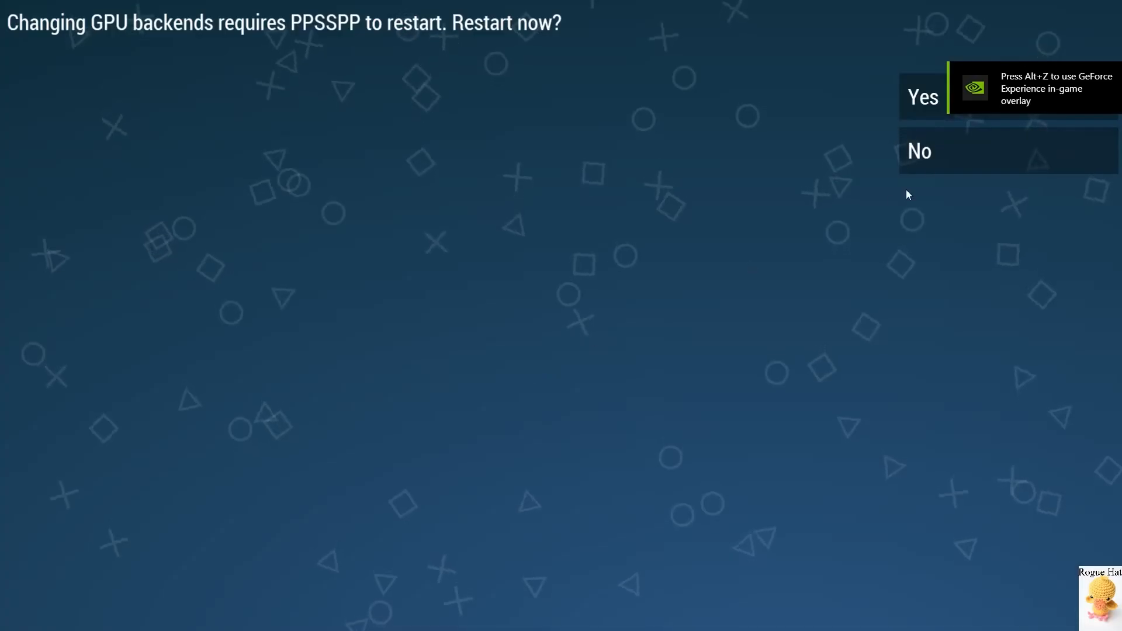
pyautogui.click(921, 113)
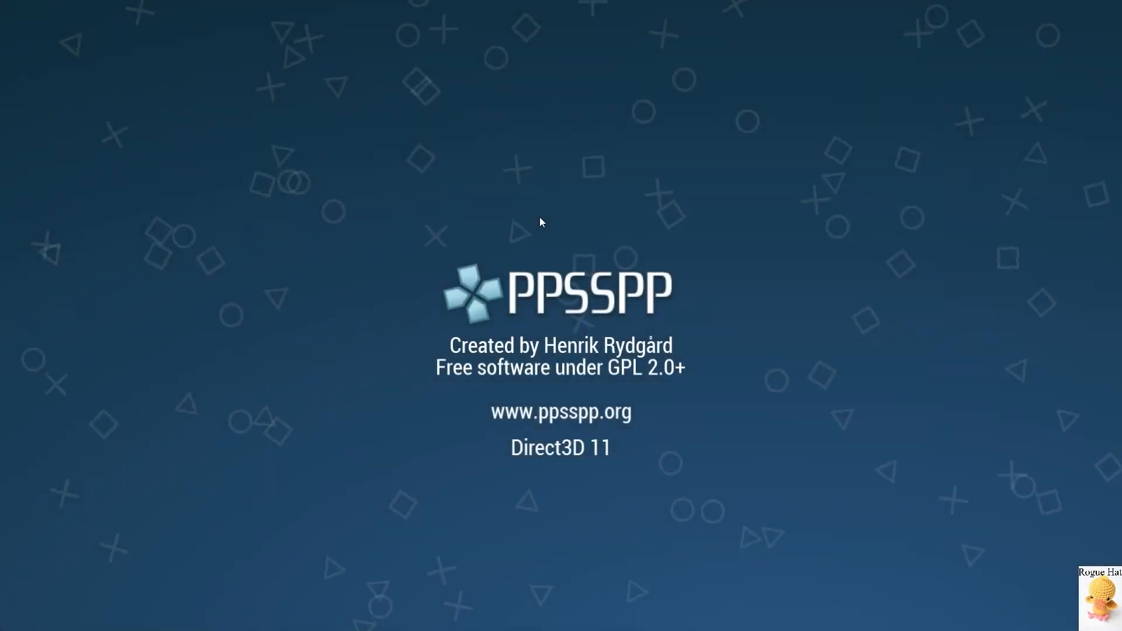
pyautogui.scroll(-5, 542, 267)
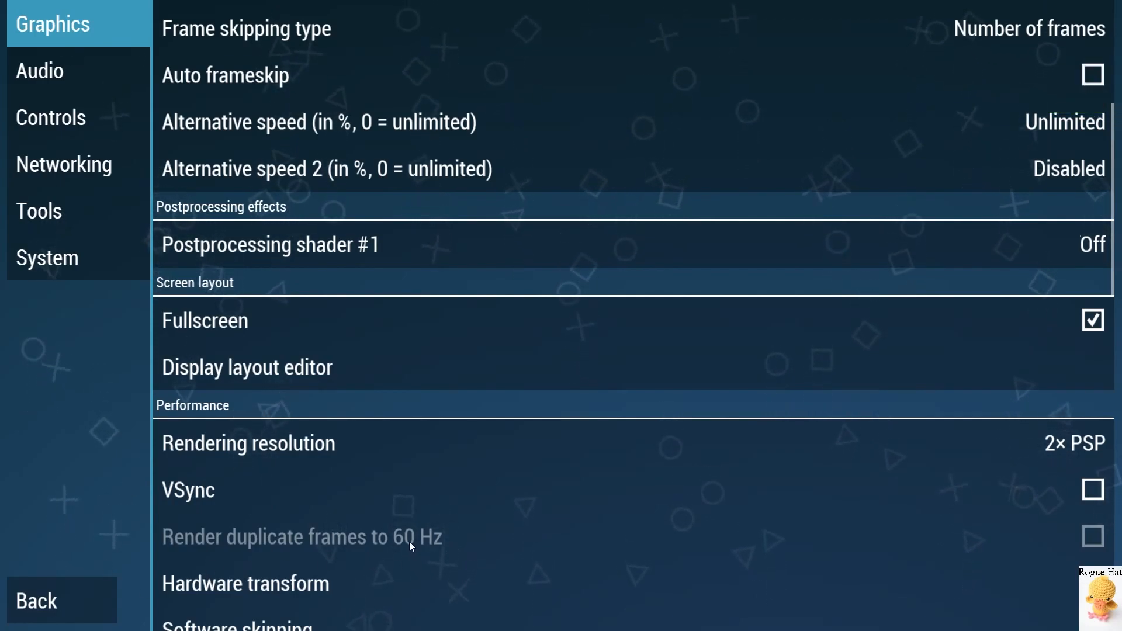
# View the audio settings, including the alternate speed volume and audio backend options, without changing them.
pyautogui.click(102, 64)
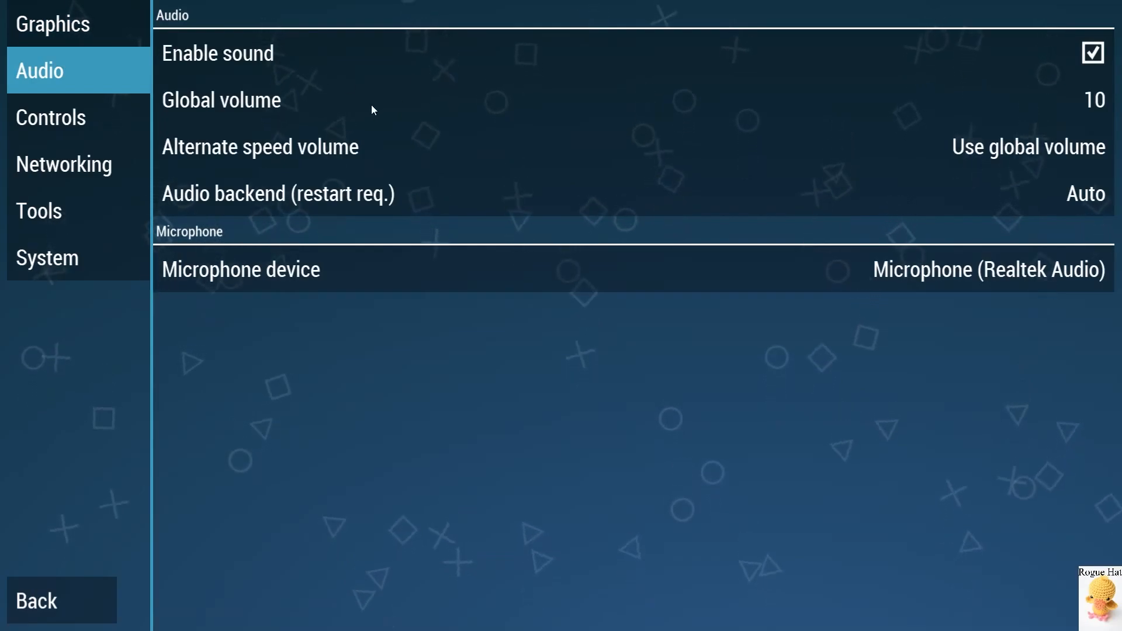
pyautogui.click(450, 153)
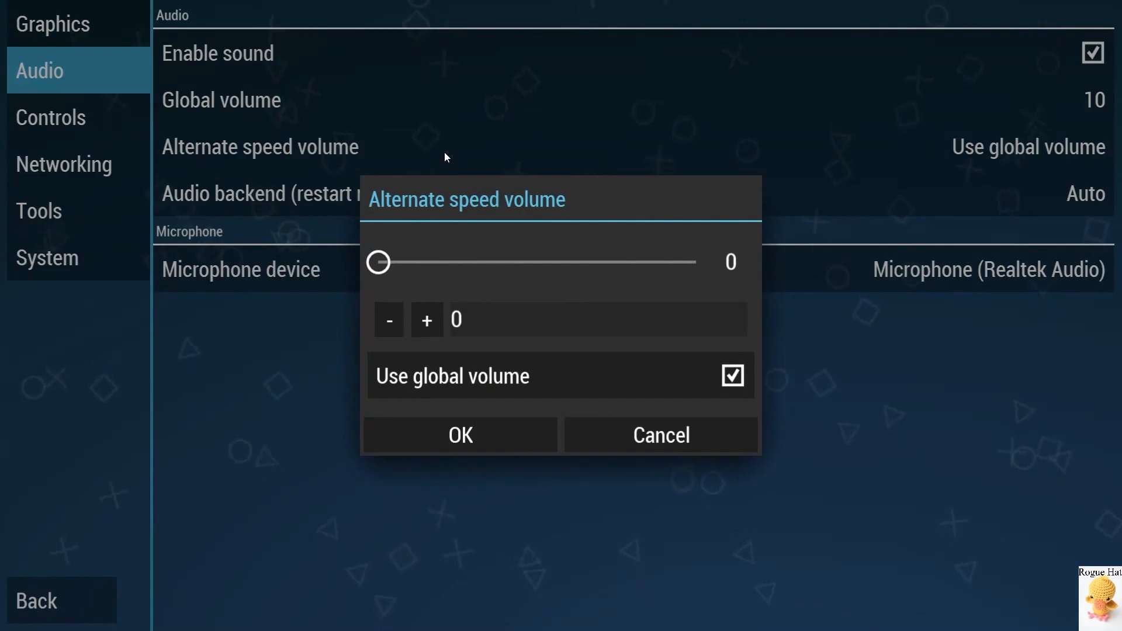
pyautogui.click(668, 478)
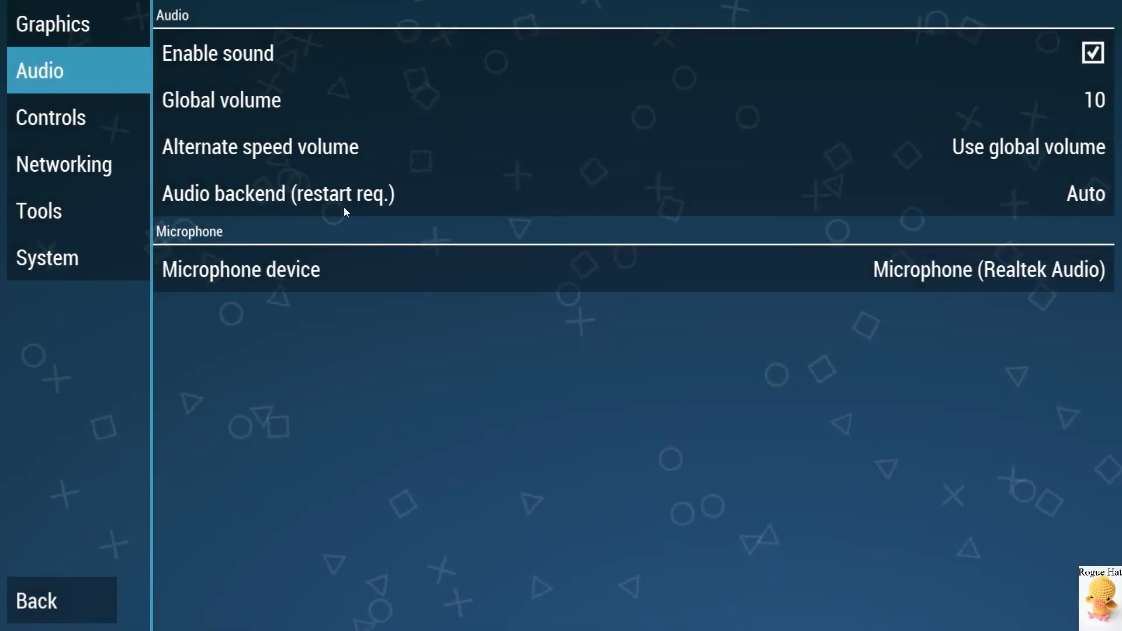
pyautogui.click(745, 198)
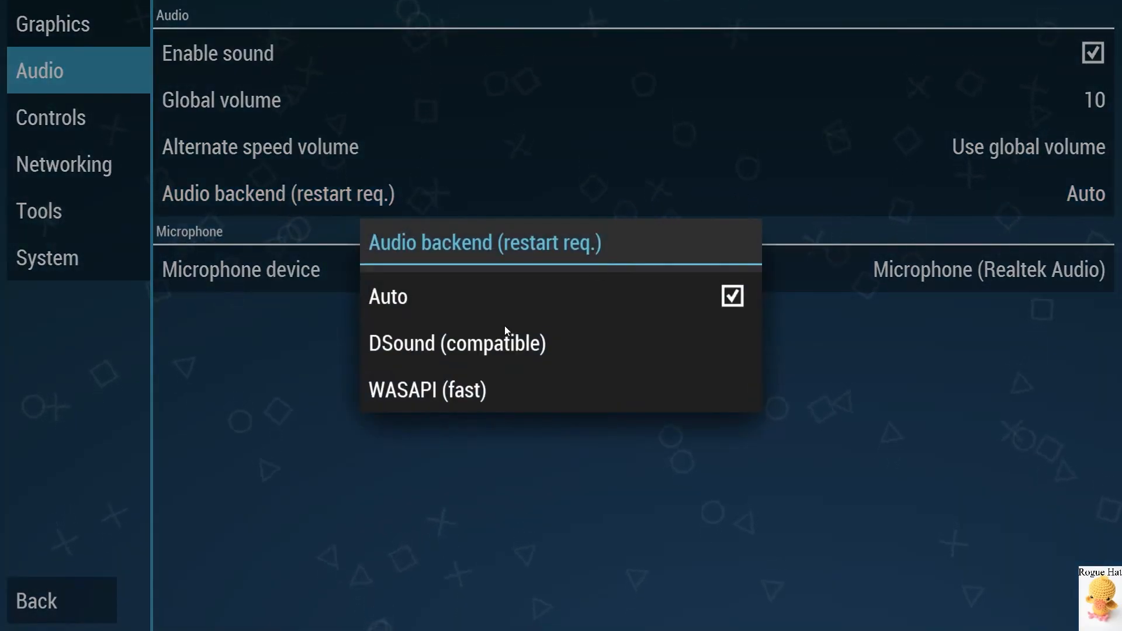
pyautogui.click(588, 200)
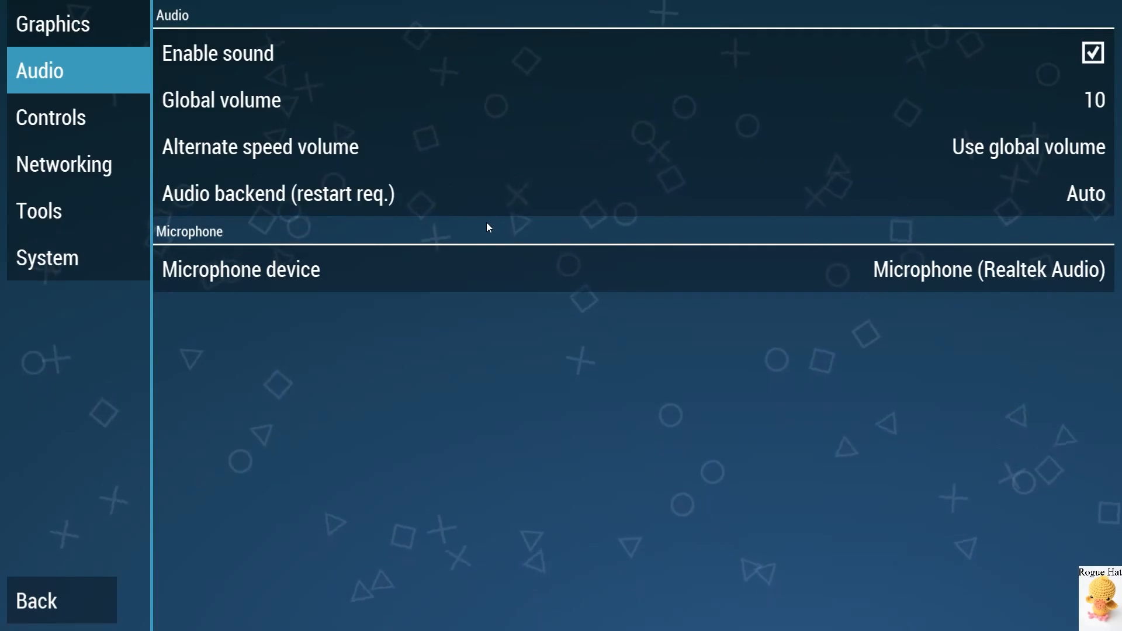
# Look over the control settings, from on-screen touch controls to the keyboard and mouse settings.
pyautogui.click(88, 125)
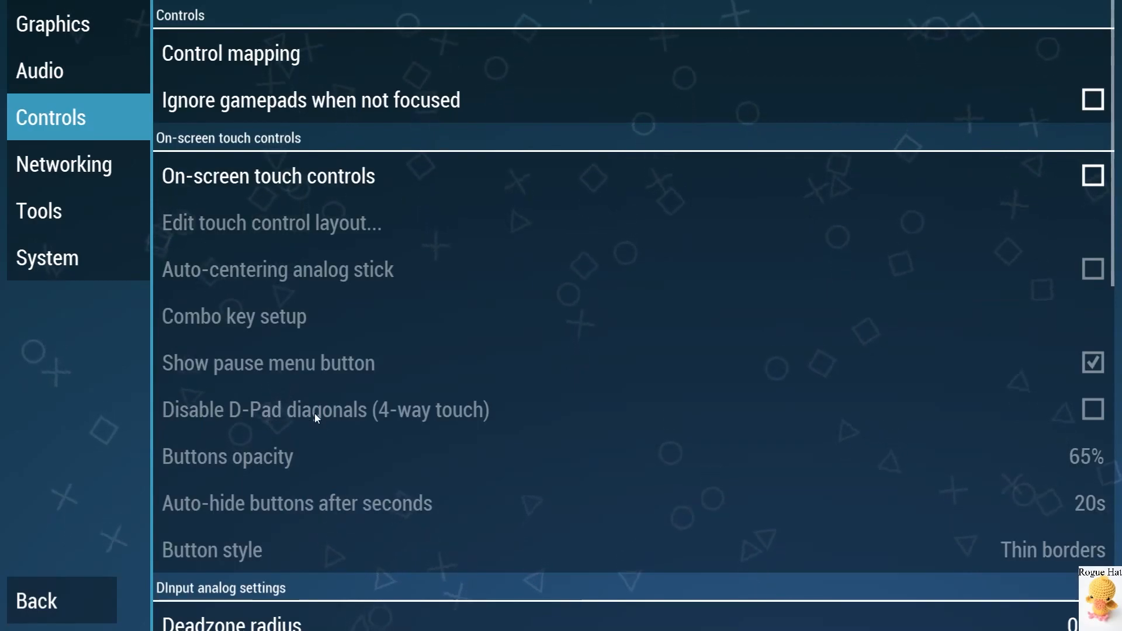
pyautogui.scroll(-10, 315, 414)
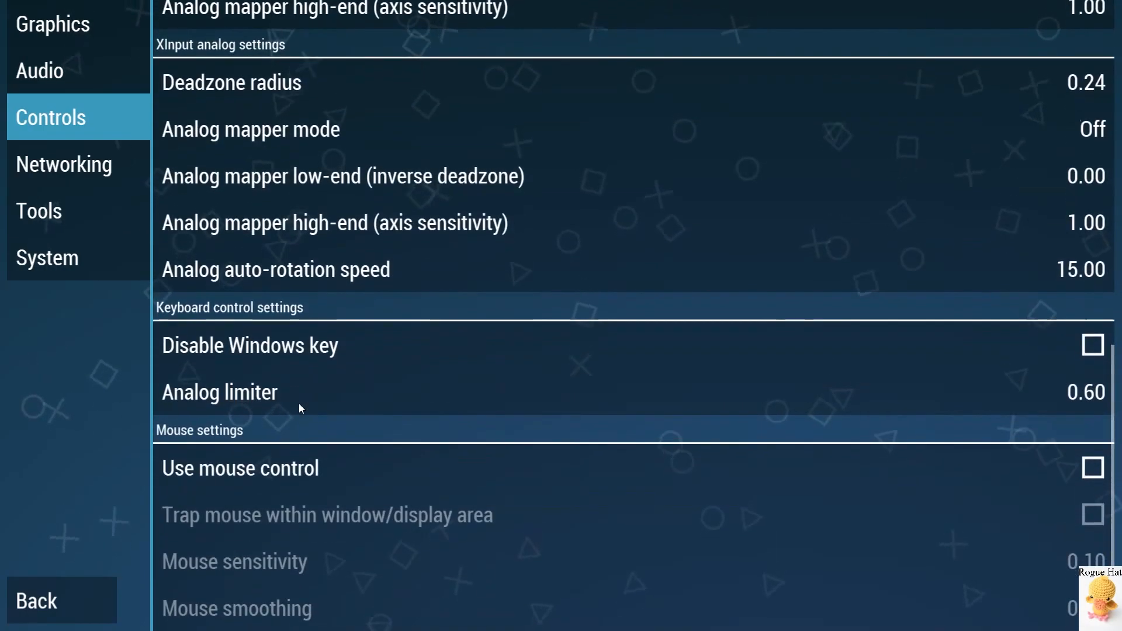
pyautogui.scroll(12, 298, 403)
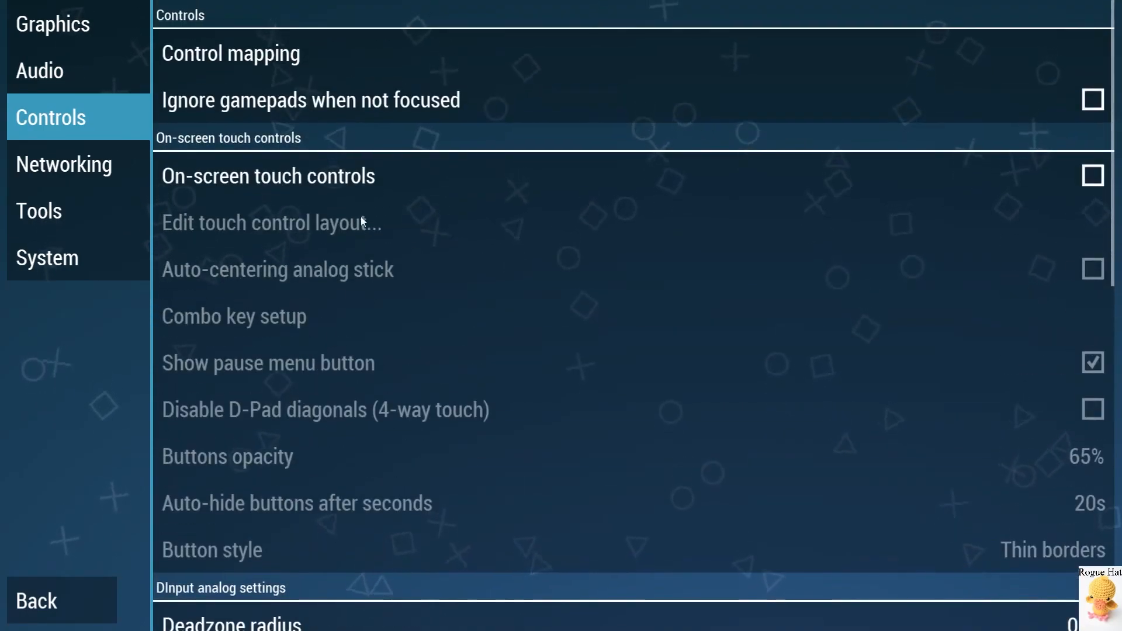
# Look through the control mapping list of keyboard and gamepad bindings without changing any, and return to the control settings.
pyautogui.click(459, 54)
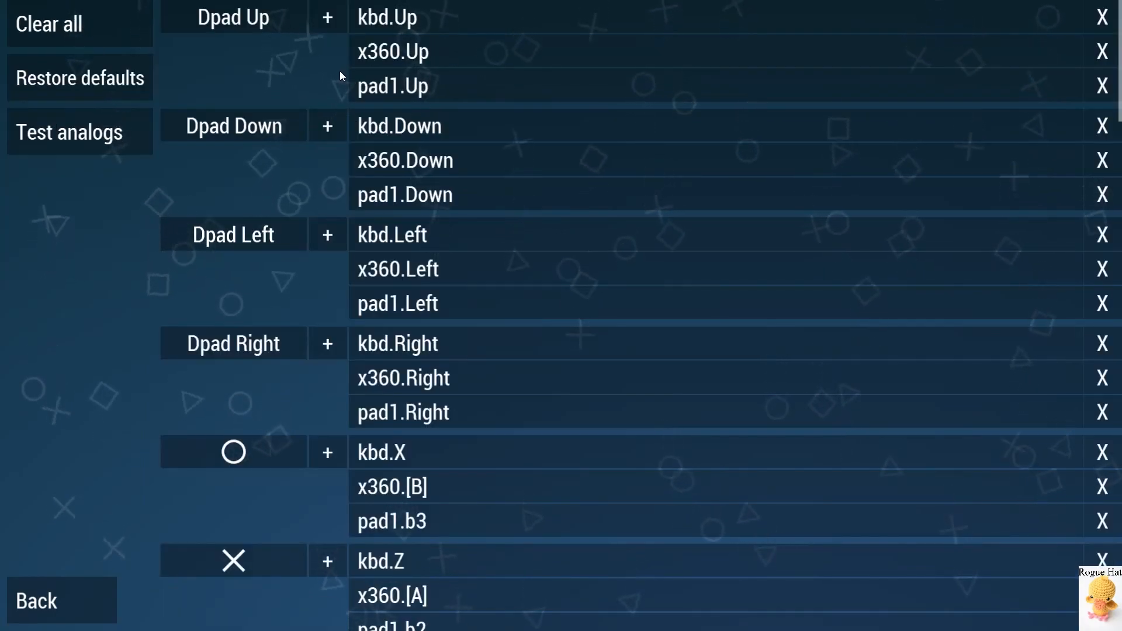
pyautogui.scroll(-15, 351, 243)
pyautogui.scroll(-15, 327, 292)
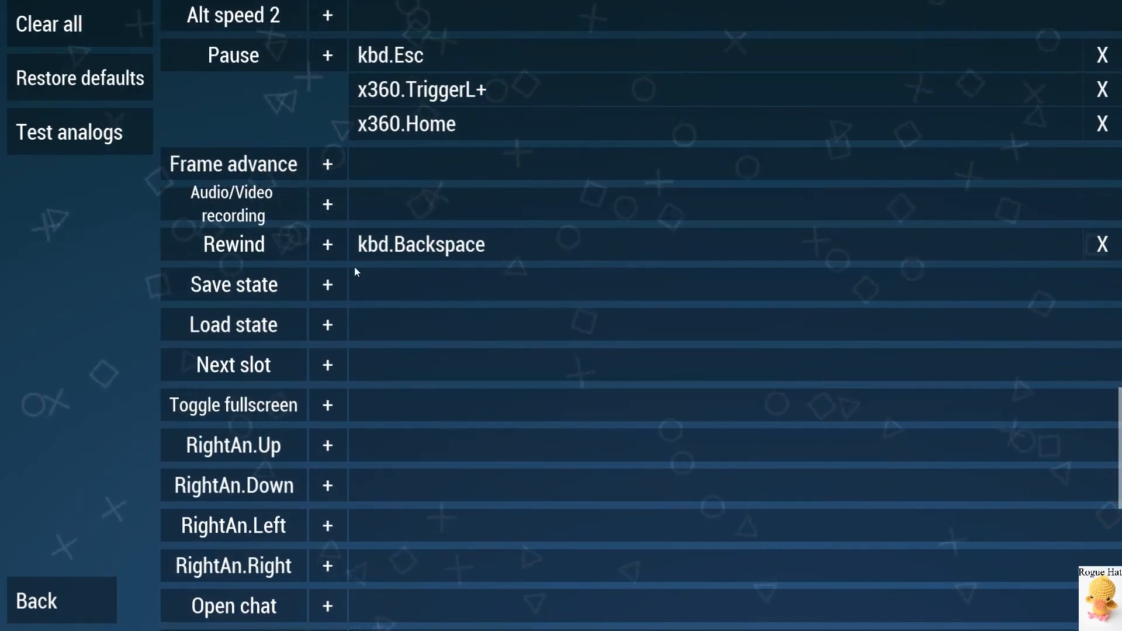
pyautogui.scroll(-8, 270, 257)
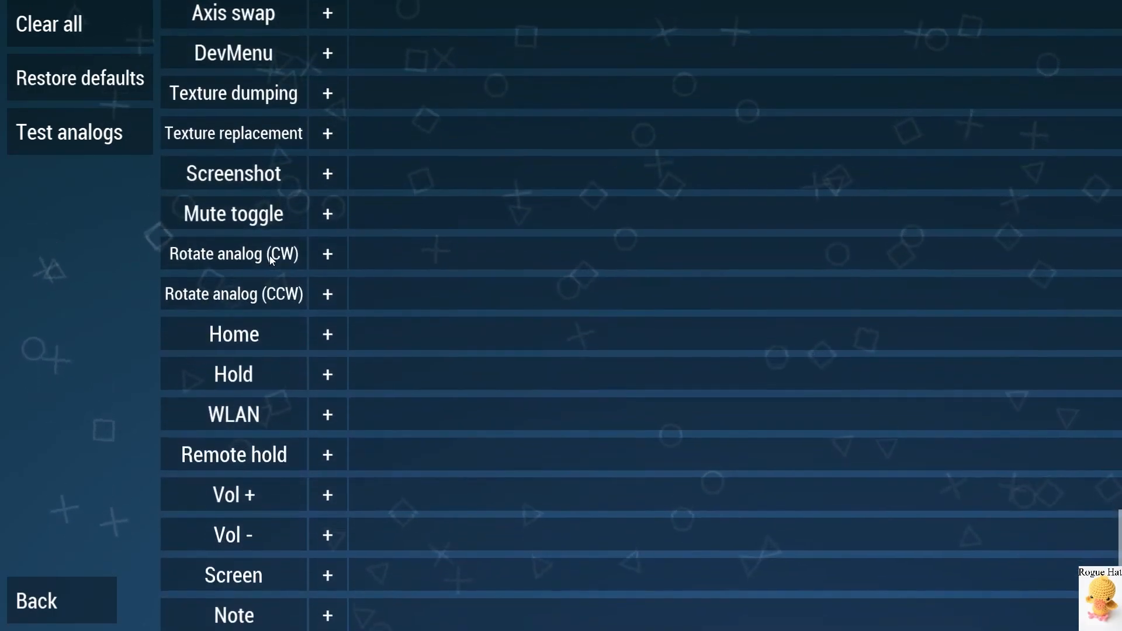
pyautogui.scroll(10, 268, 252)
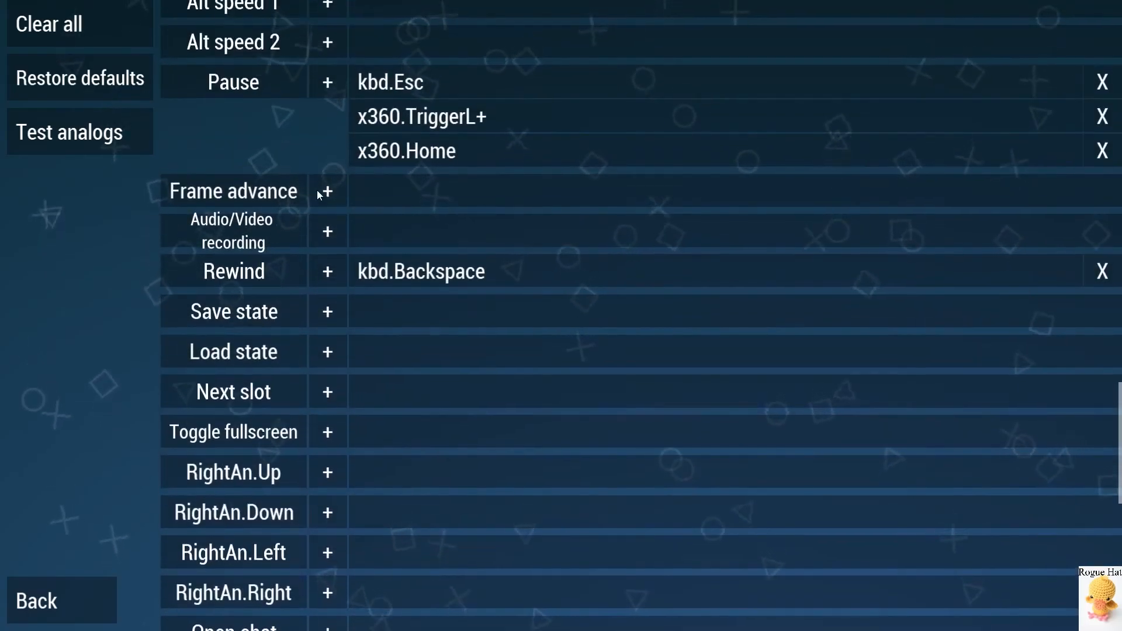
pyautogui.click(62, 597)
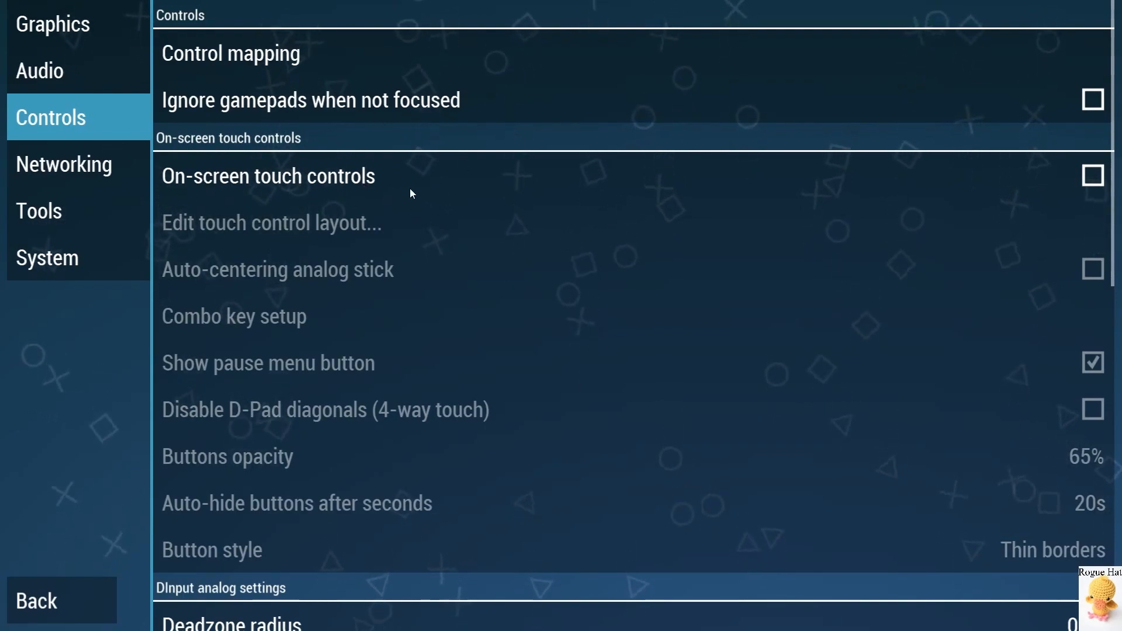
# Examine the analog, keyboard and mouse settings, and turn Use mouse control on and off again.
pyautogui.scroll(-5, 410, 169)
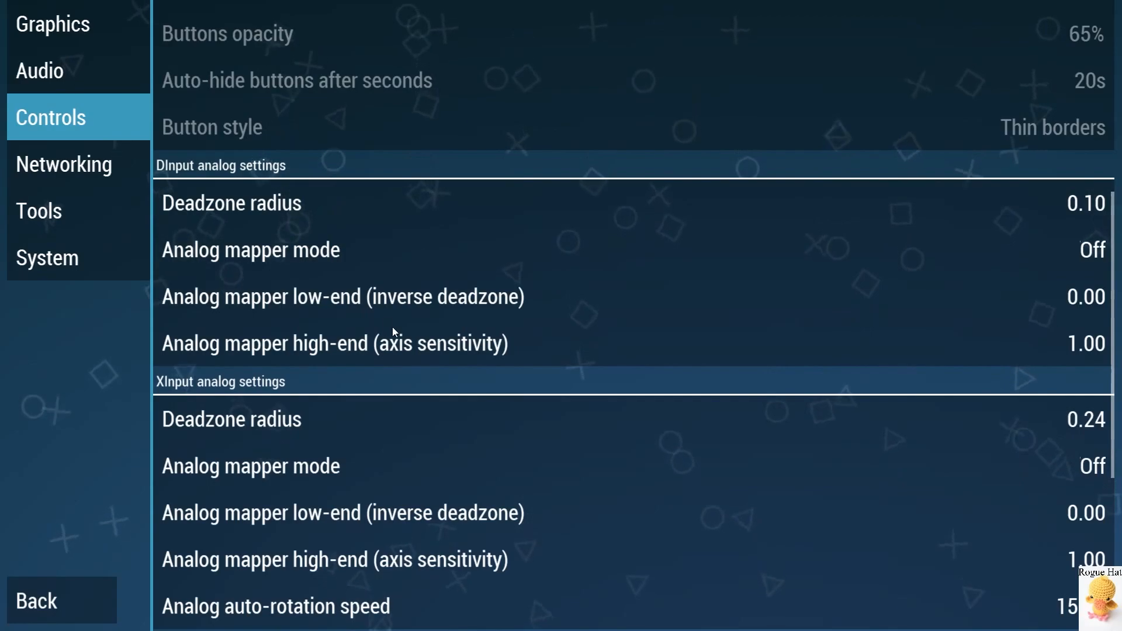
pyautogui.scroll(-3, 393, 329)
pyautogui.scroll(-3, 377, 268)
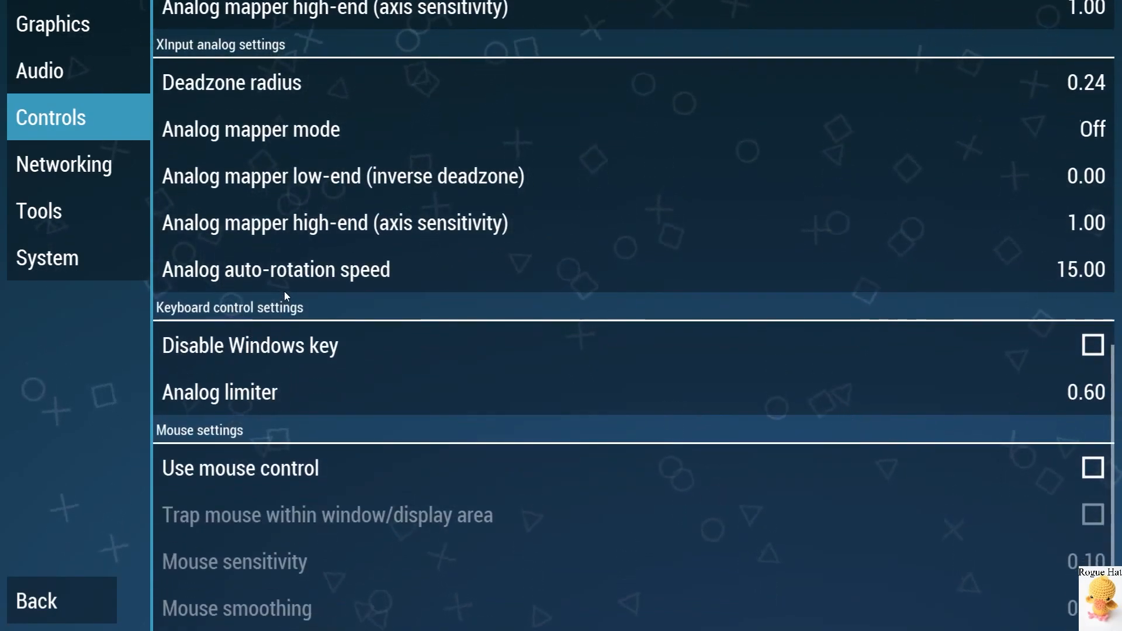
pyautogui.click(343, 460)
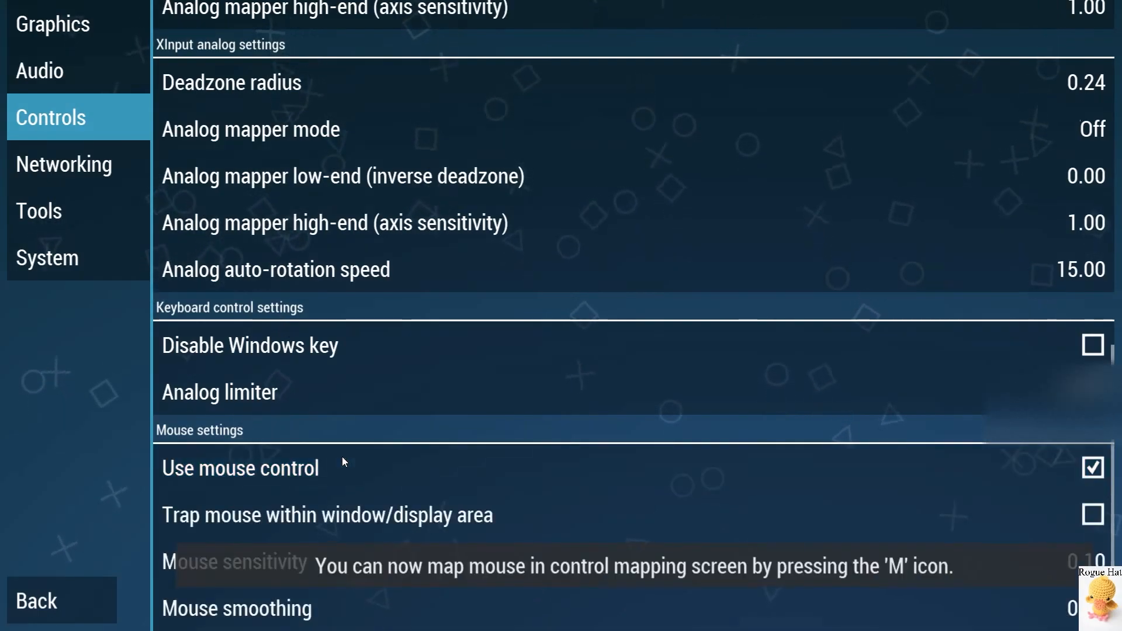
pyautogui.click(343, 458)
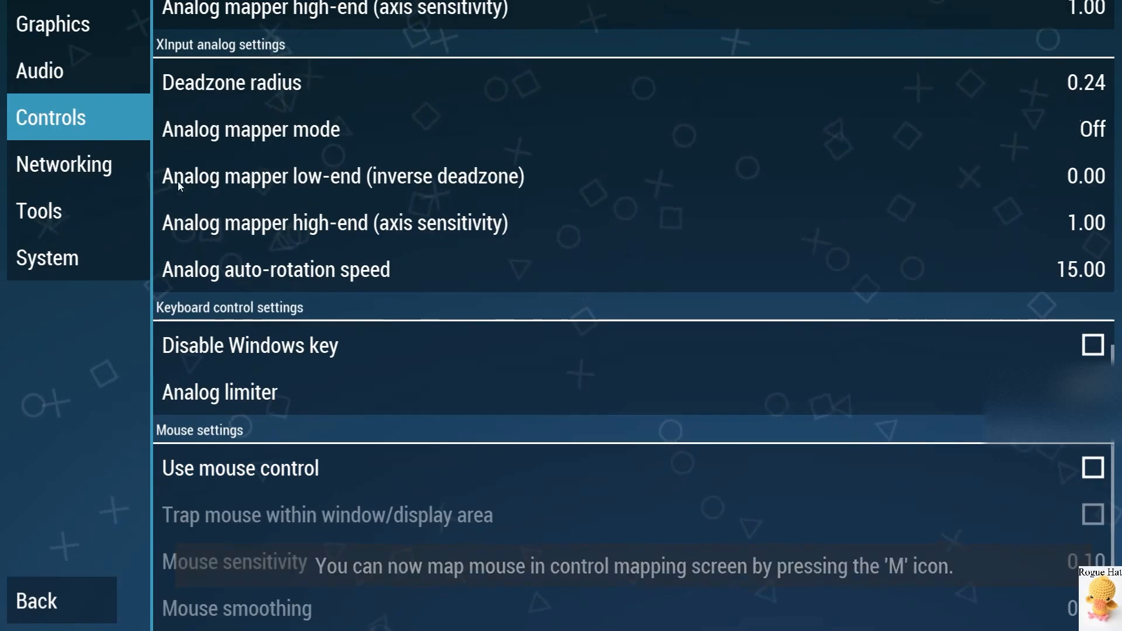
# Look through the networking settings for WLAN, ad hoc server, UPnP, chat, quick chat and miscellaneous options.
pyautogui.click(127, 170)
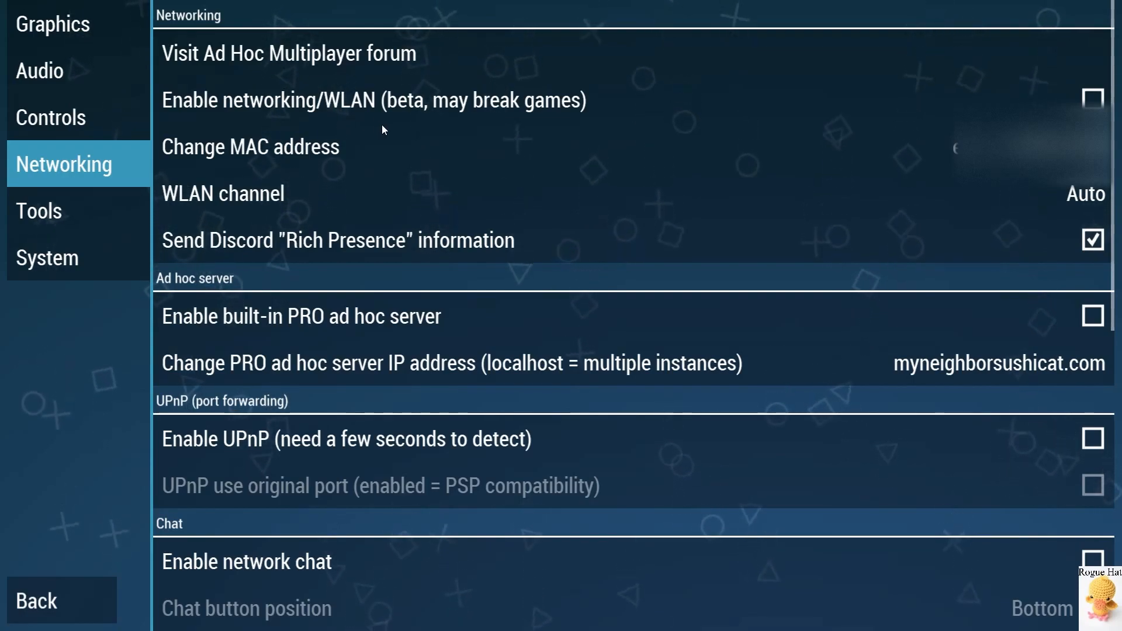
pyautogui.scroll(-3, 382, 126)
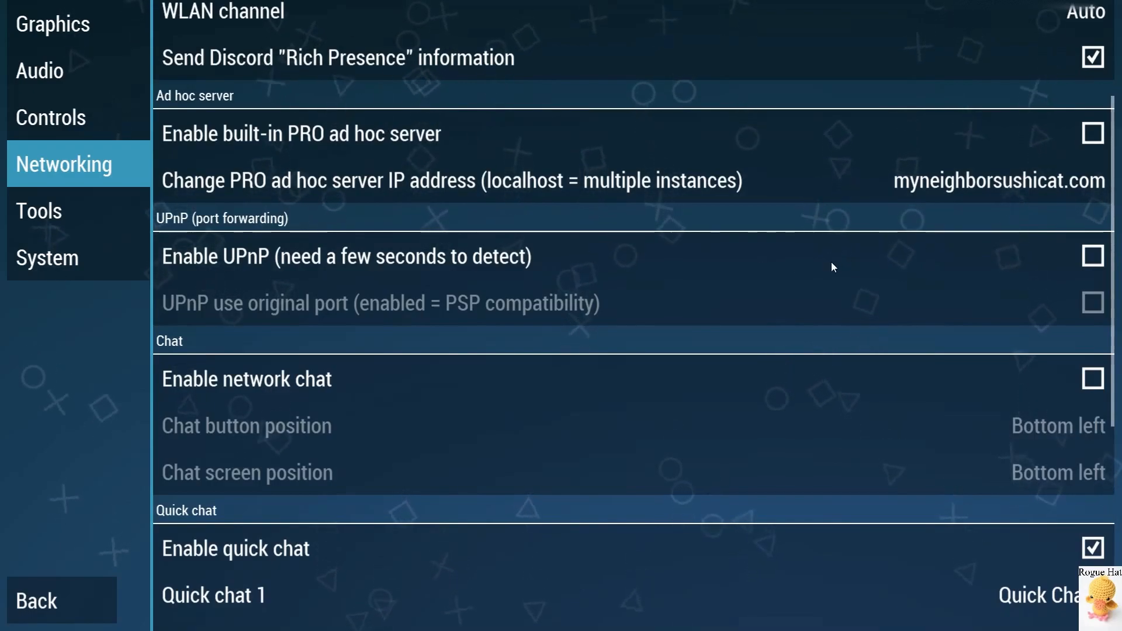
pyautogui.scroll(-3, 811, 187)
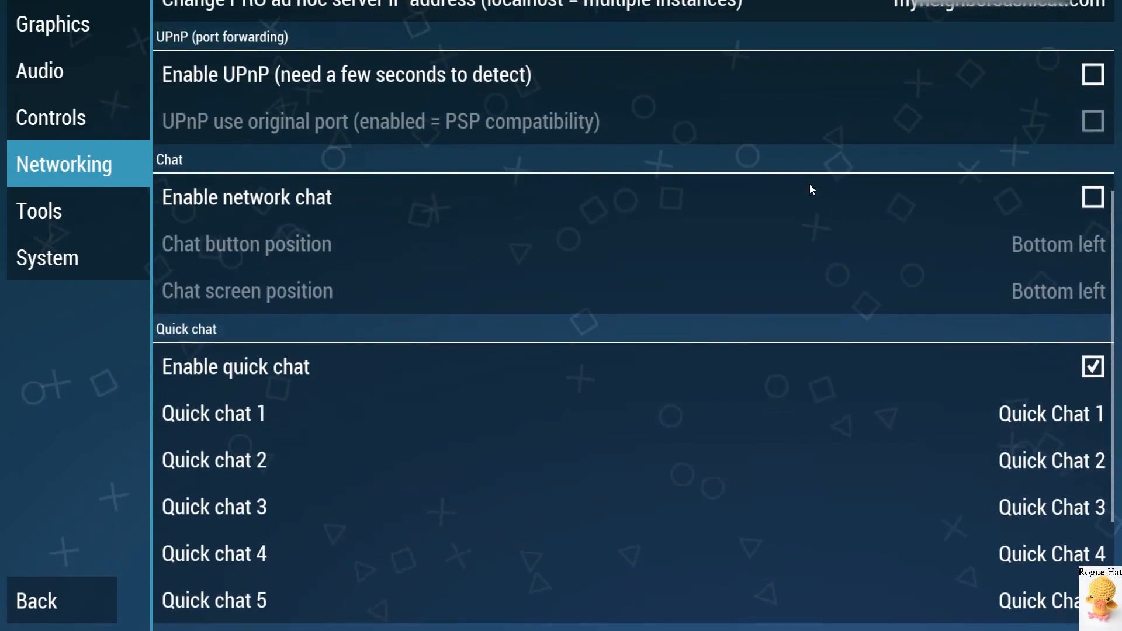
pyautogui.scroll(-3, 687, 180)
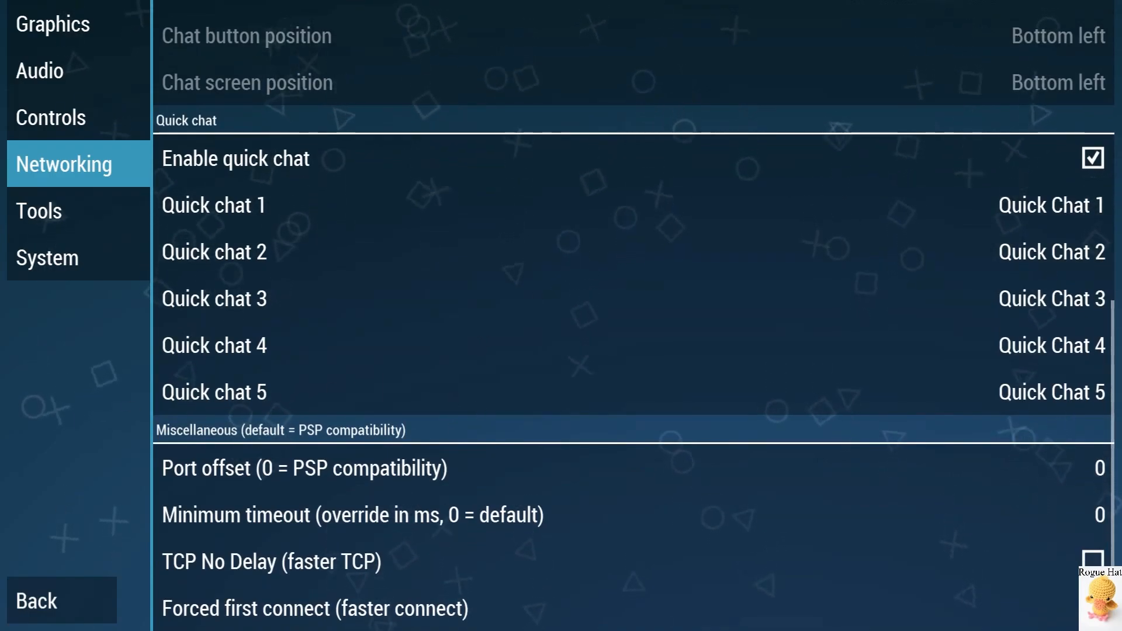
# Look over the network chat and quick chat settings again, and check the tools list, including the Savedata manager.
pyautogui.scroll(3, 220, 356)
pyautogui.scroll(-3, 221, 359)
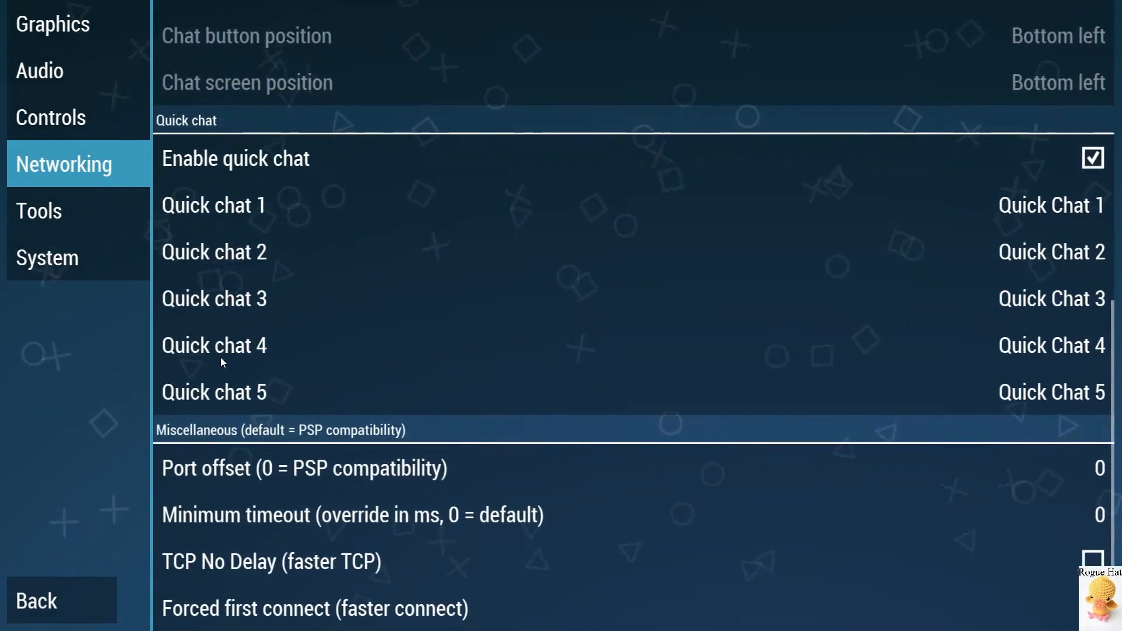
pyautogui.scroll(3, 222, 361)
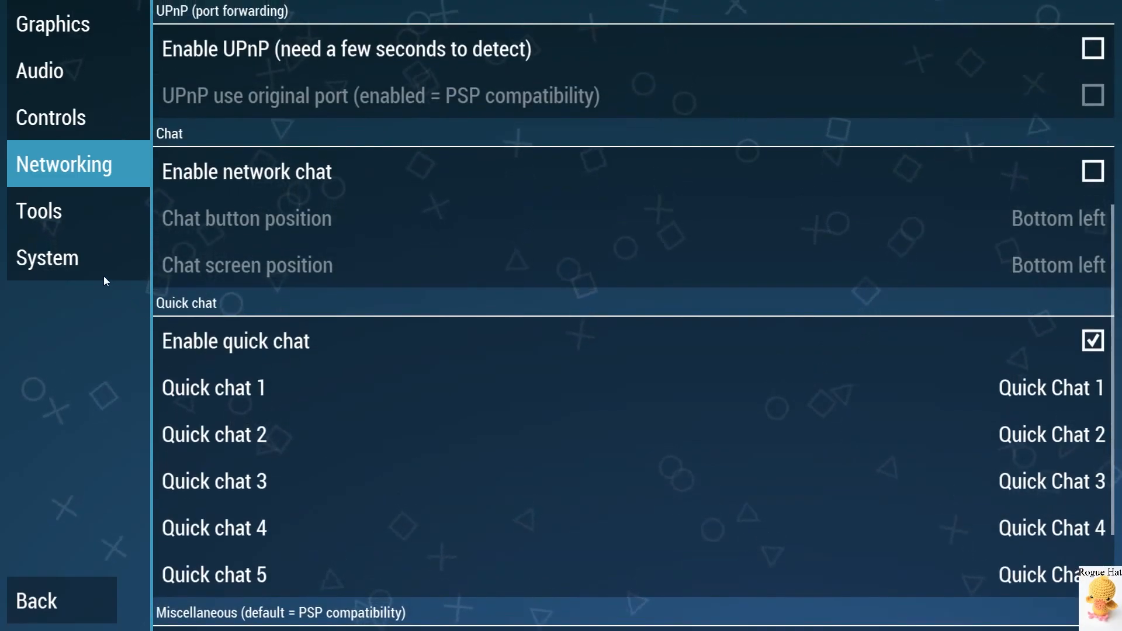
pyautogui.click(104, 216)
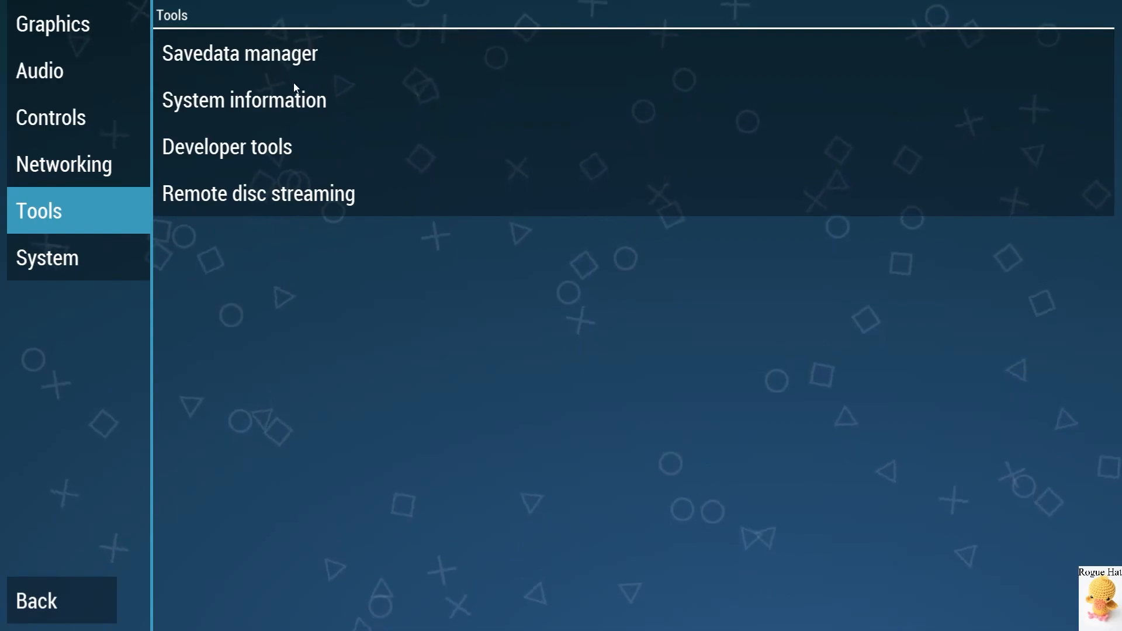
pyautogui.click(289, 50)
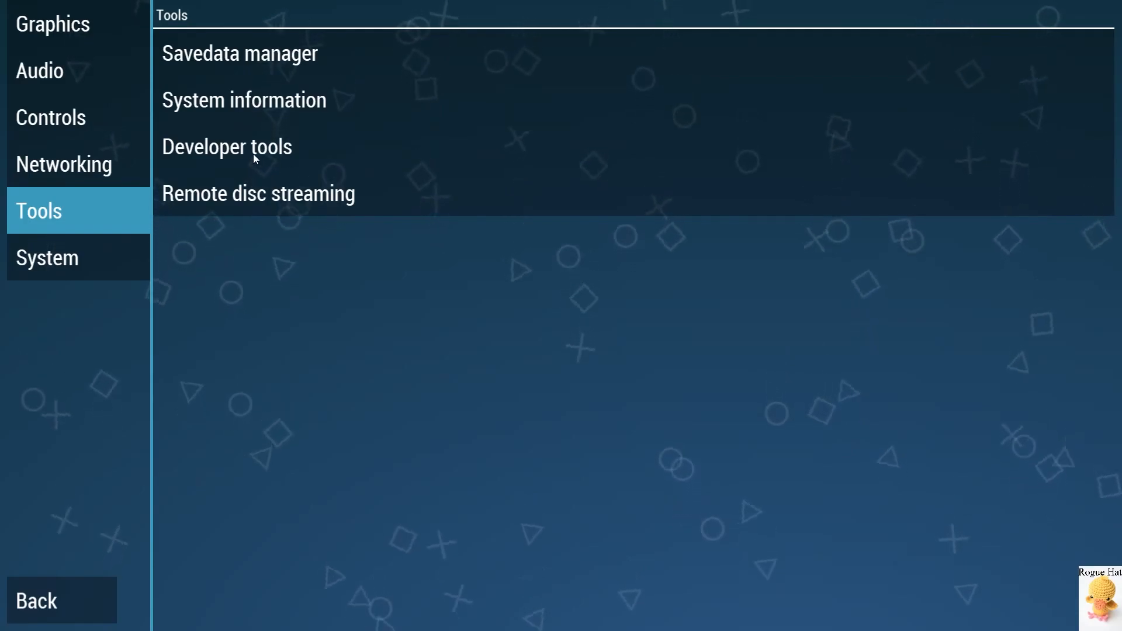
# Look through the developer tools and the CPU core choices, and check the remote disc streaming page.
pyautogui.click(273, 146)
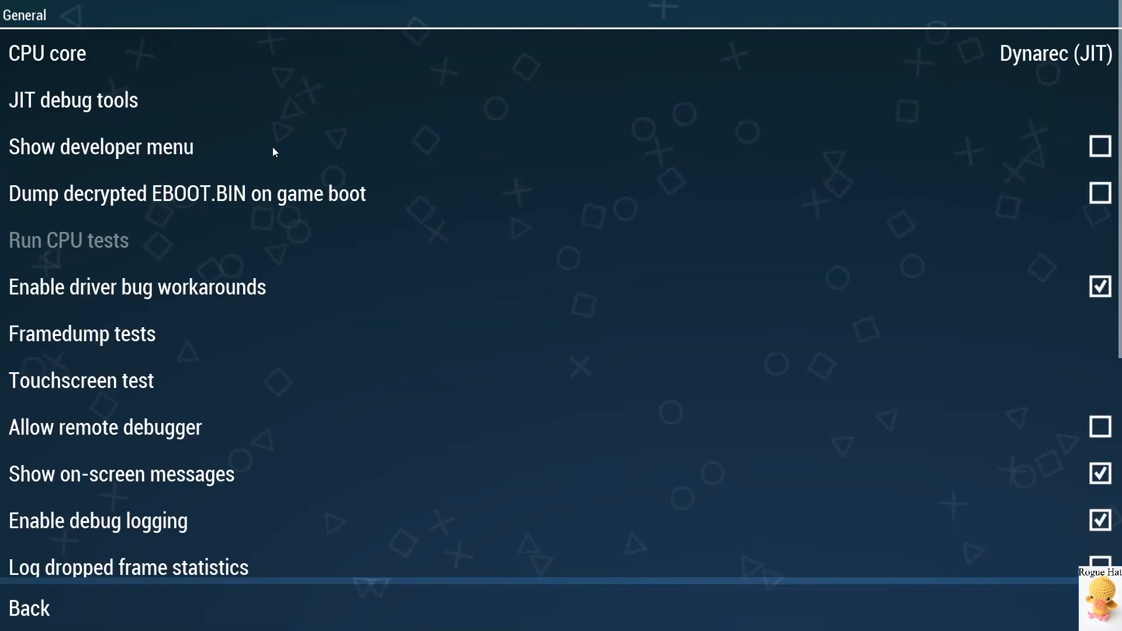
pyautogui.scroll(-5, 264, 149)
pyautogui.scroll(5, 264, 148)
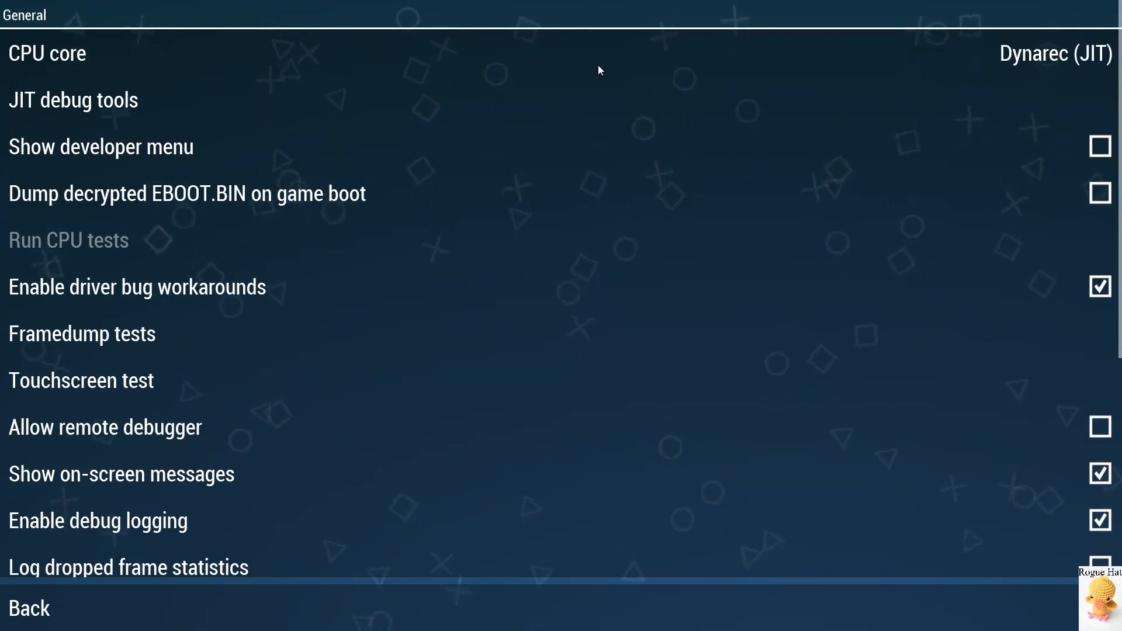
pyautogui.click(620, 53)
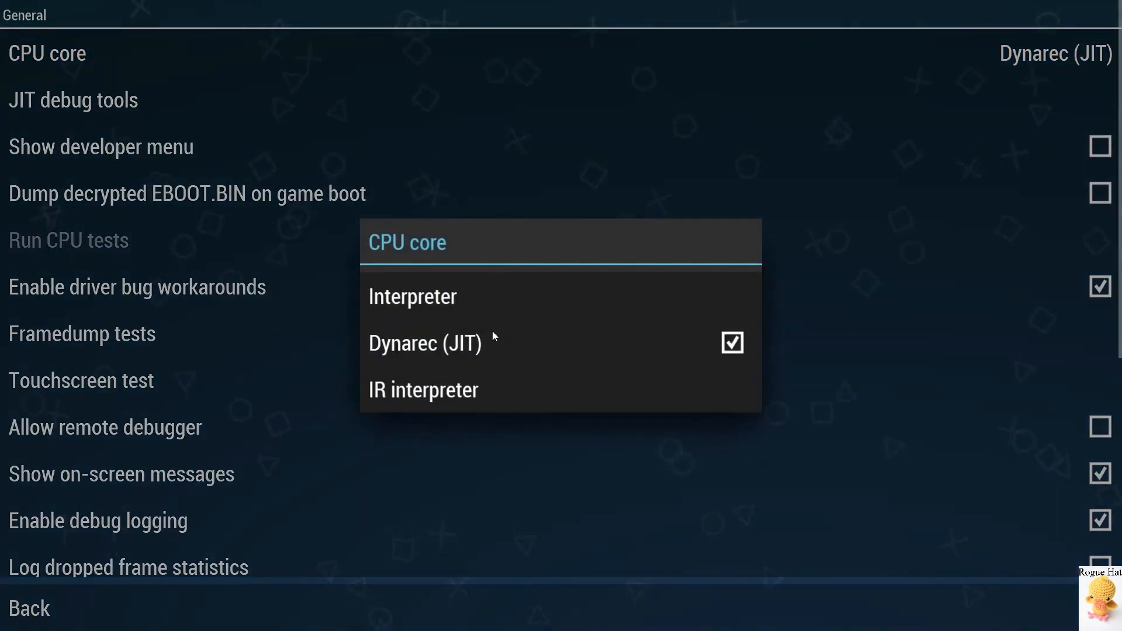
pyautogui.click(508, 122)
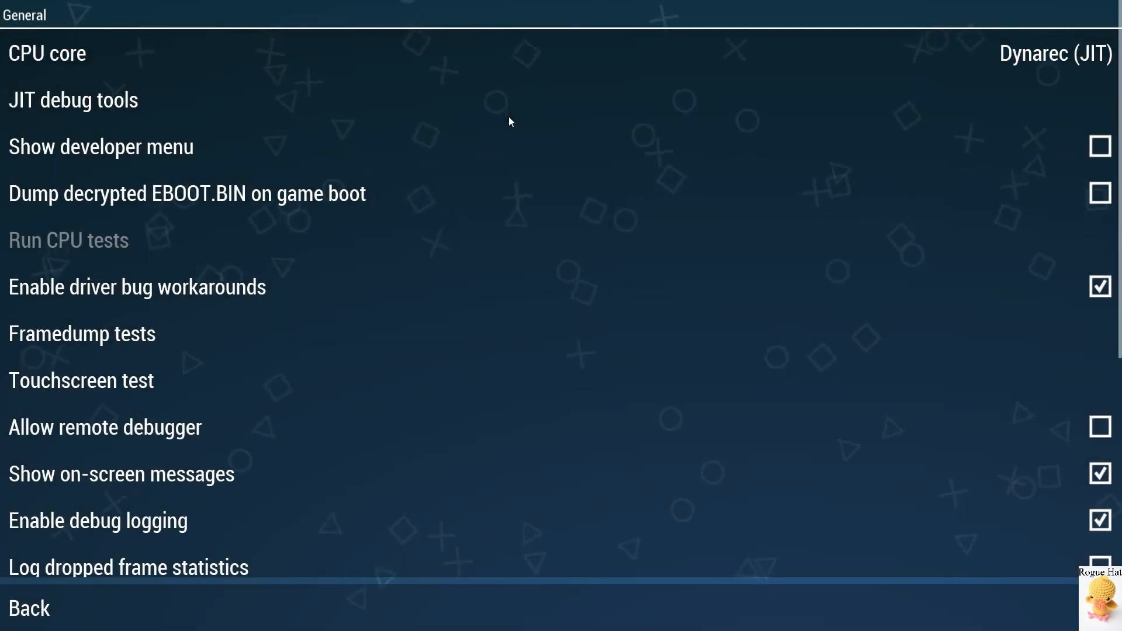
pyautogui.scroll(-6, 508, 121)
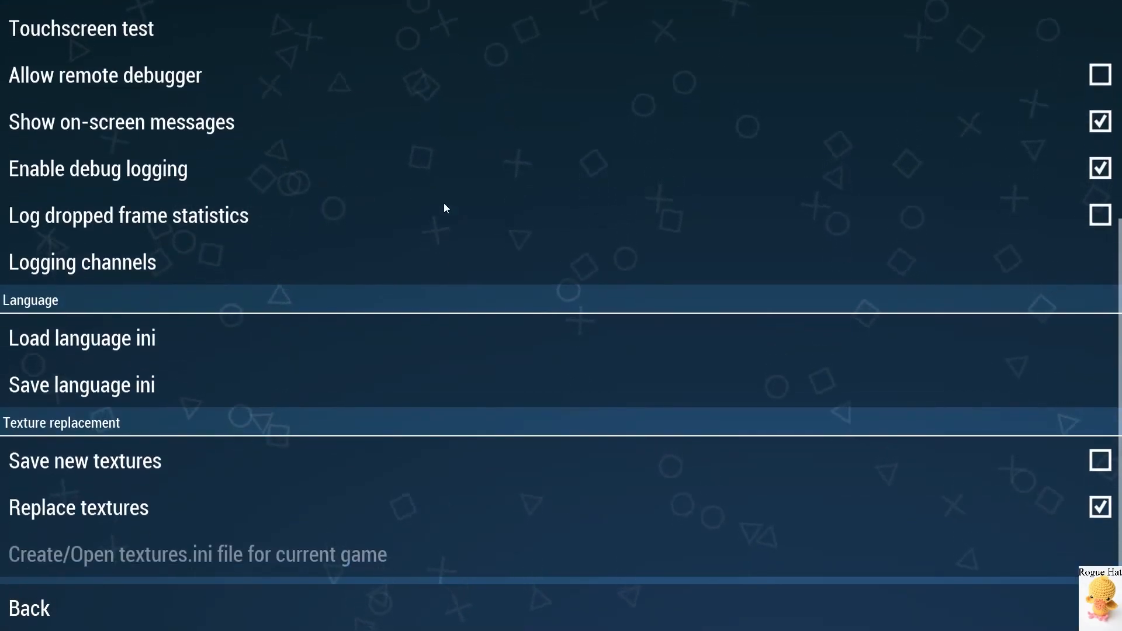
pyautogui.click(54, 609)
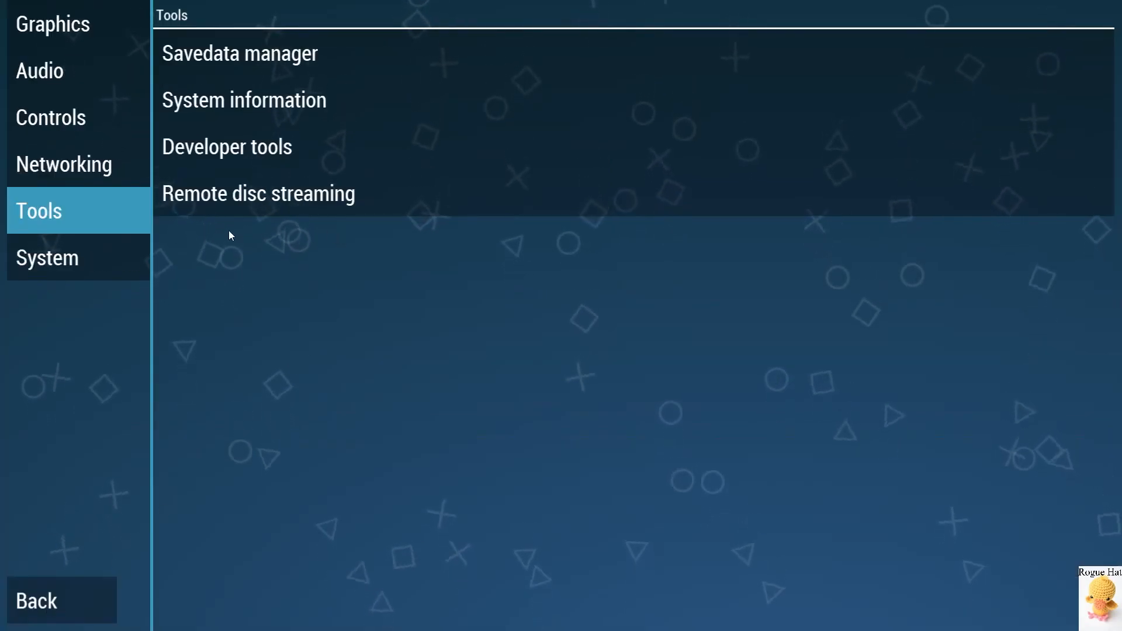
pyautogui.click(257, 194)
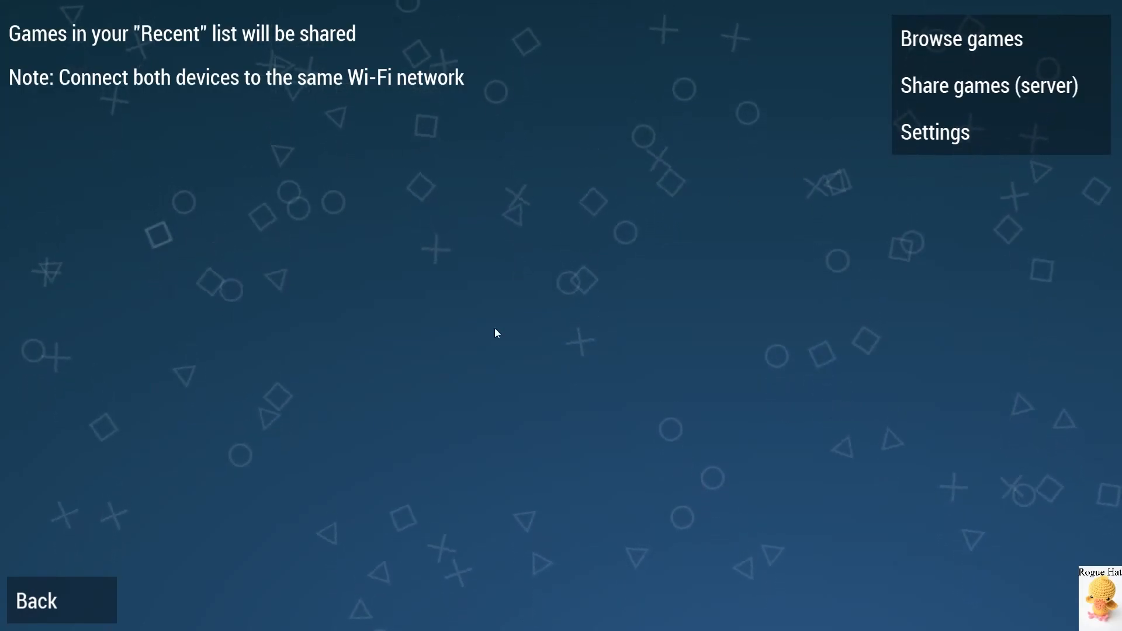
pyautogui.click(53, 601)
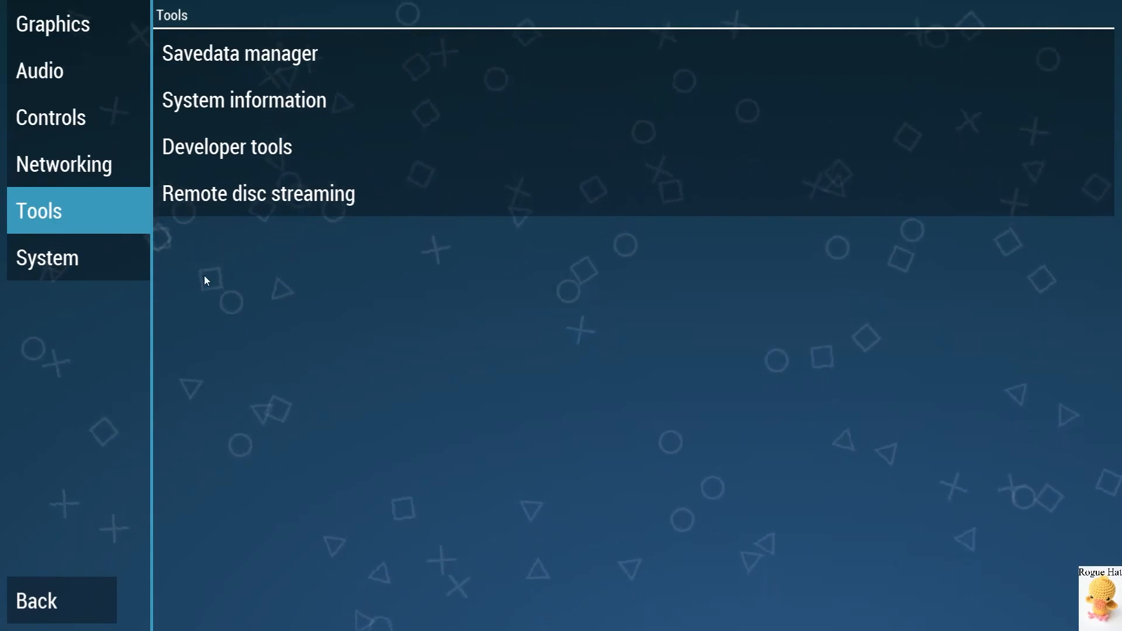
# Examine the system emulation settings and the I/O timing method choices, and turn Force real clock sync on and off again.
pyautogui.click(80, 263)
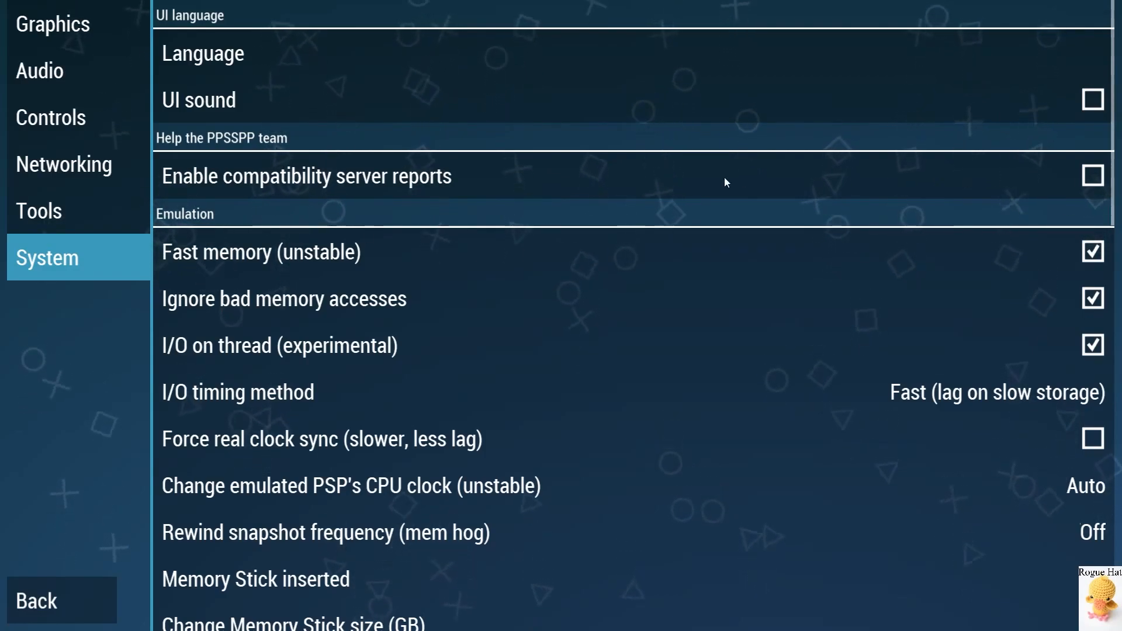
pyautogui.scroll(-3, 560, 263)
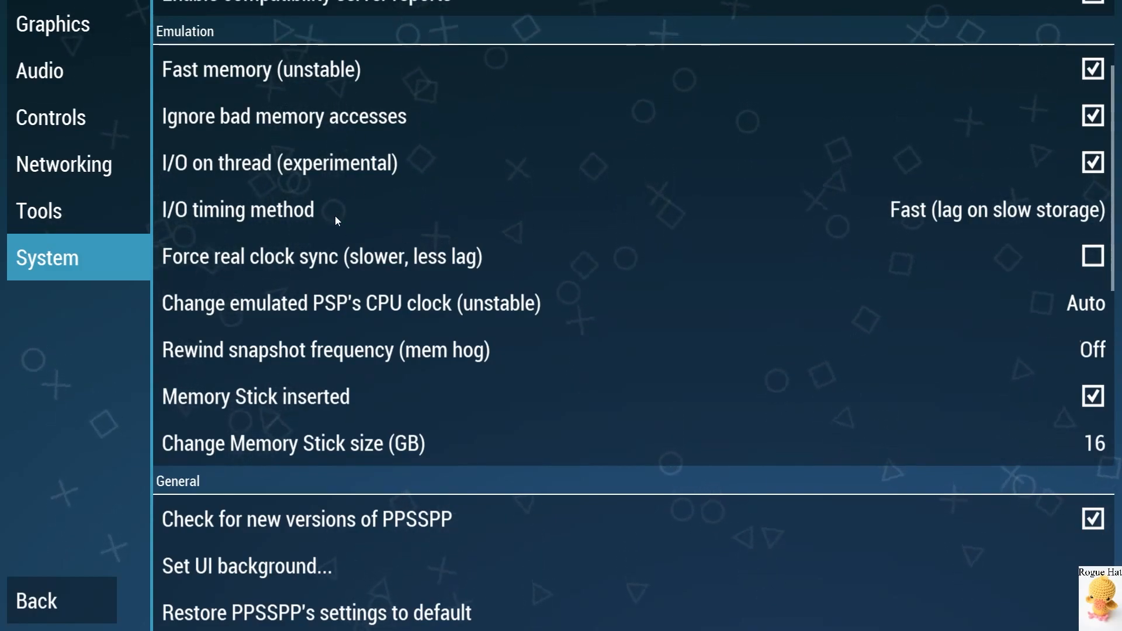
pyautogui.click(920, 228)
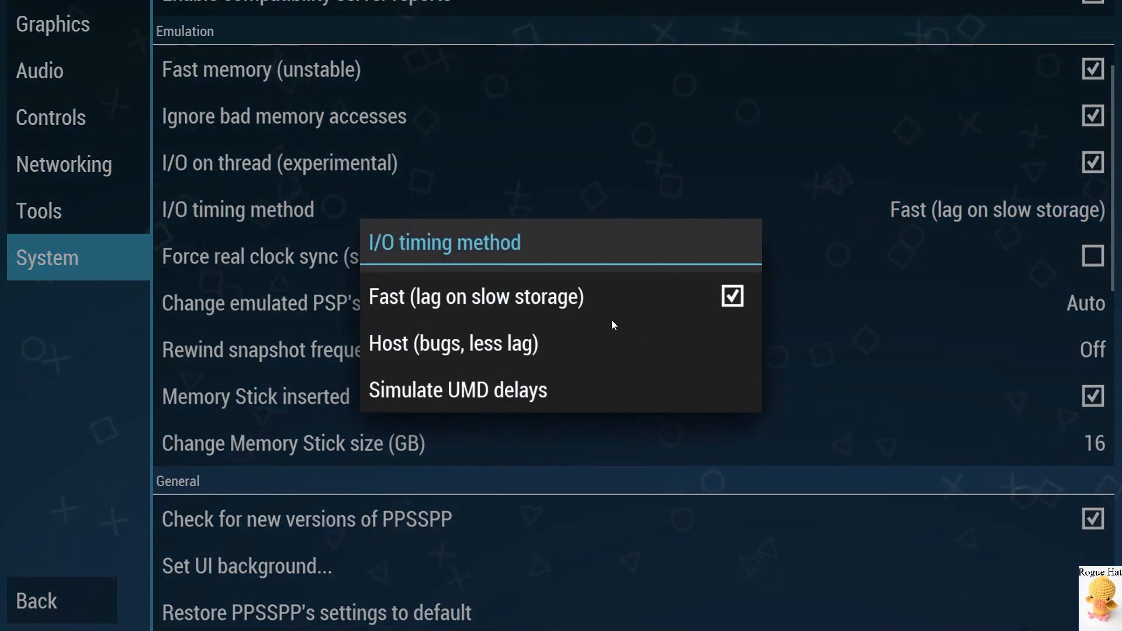
pyautogui.click(598, 210)
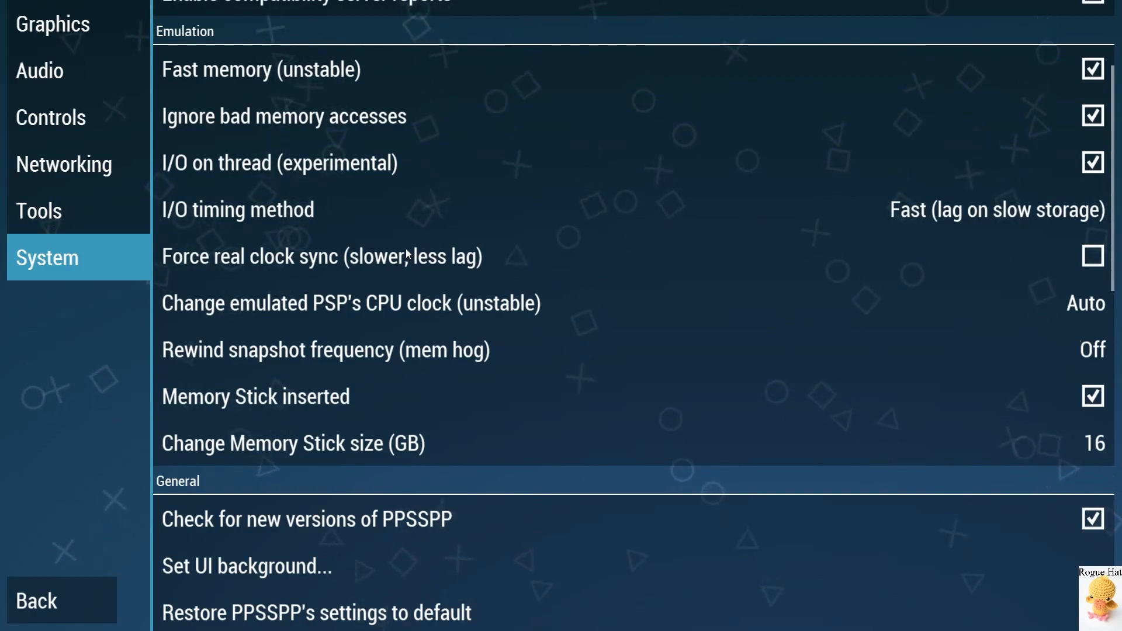
pyautogui.click(455, 264)
pyautogui.click(455, 264)
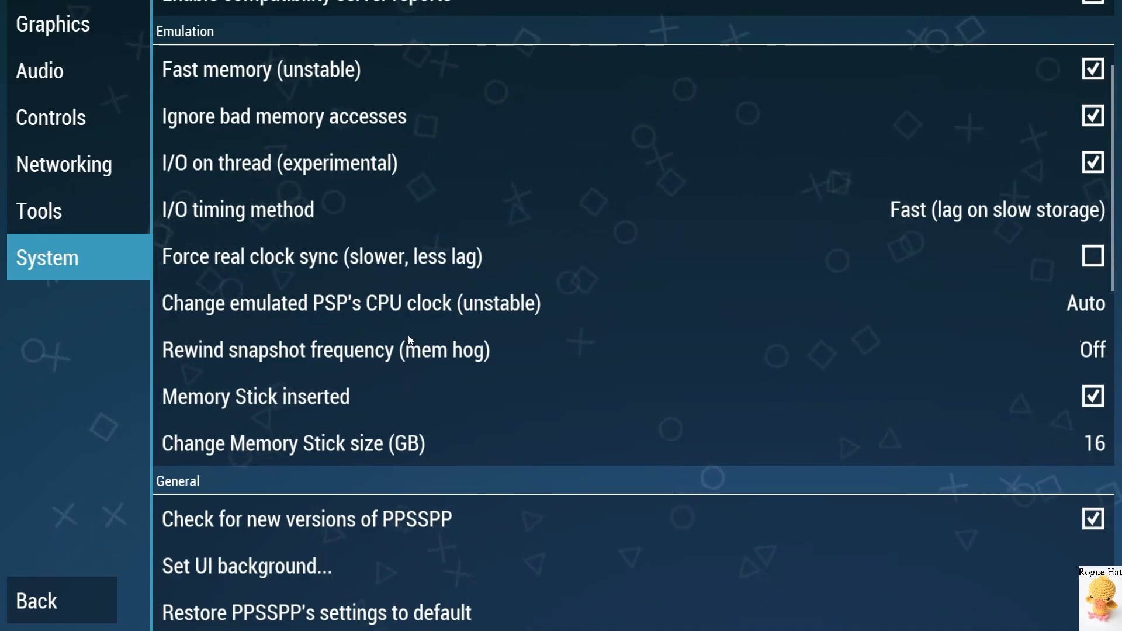
# Look through the memory stick, general and cheat settings, and try the Set UI background option without choosing an image.
pyautogui.scroll(-3, 403, 353)
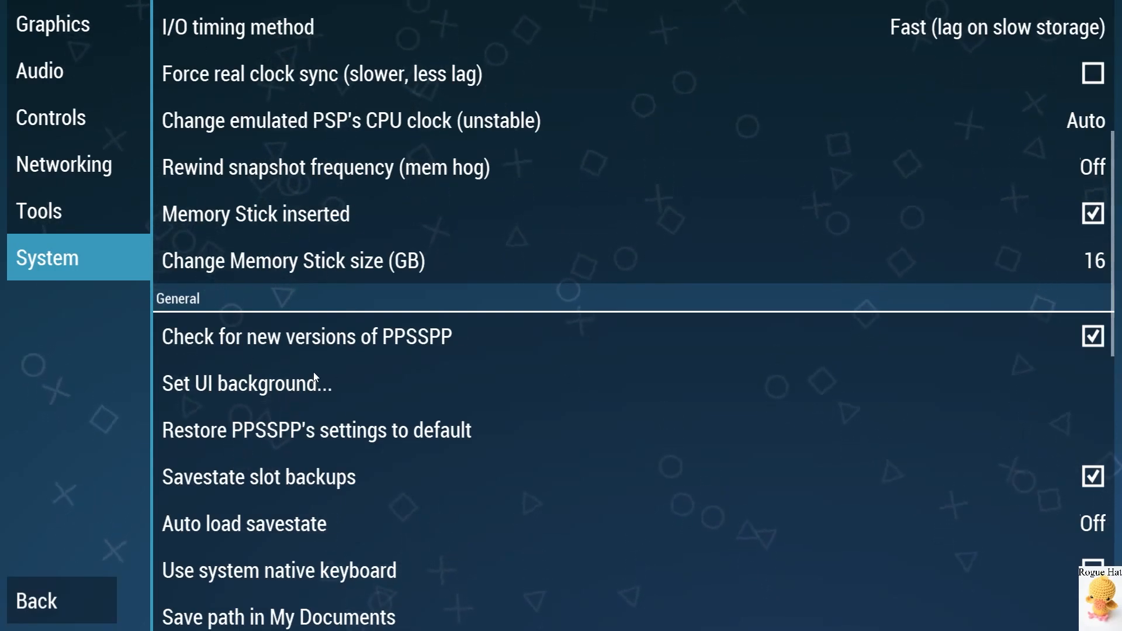
pyautogui.scroll(-3, 313, 372)
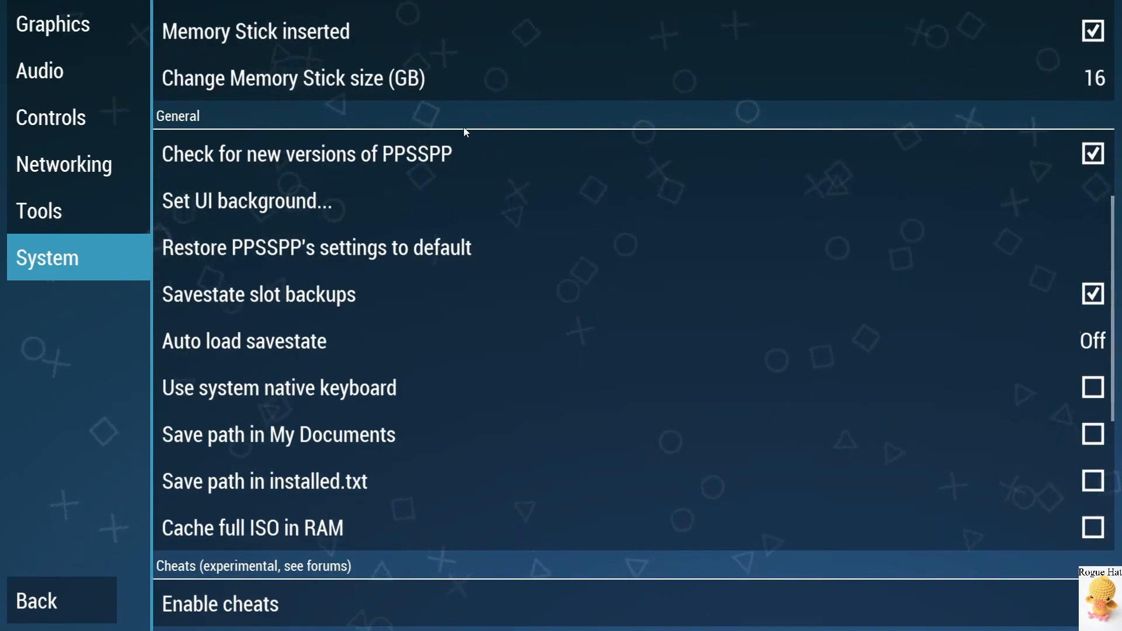
pyautogui.click(398, 213)
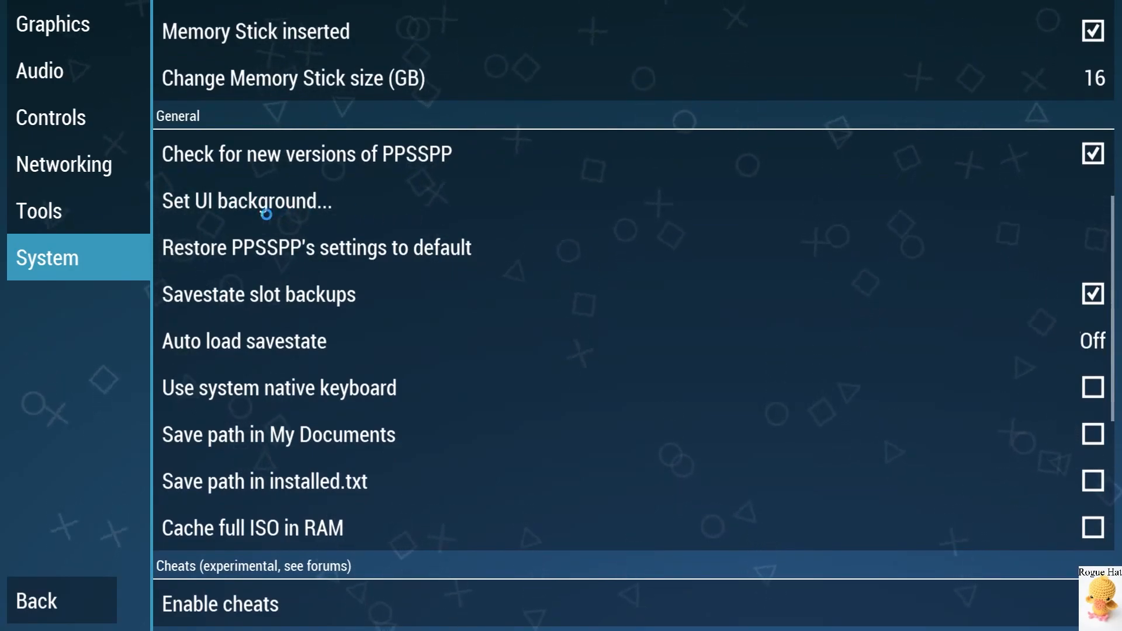
pyautogui.click(512, 336)
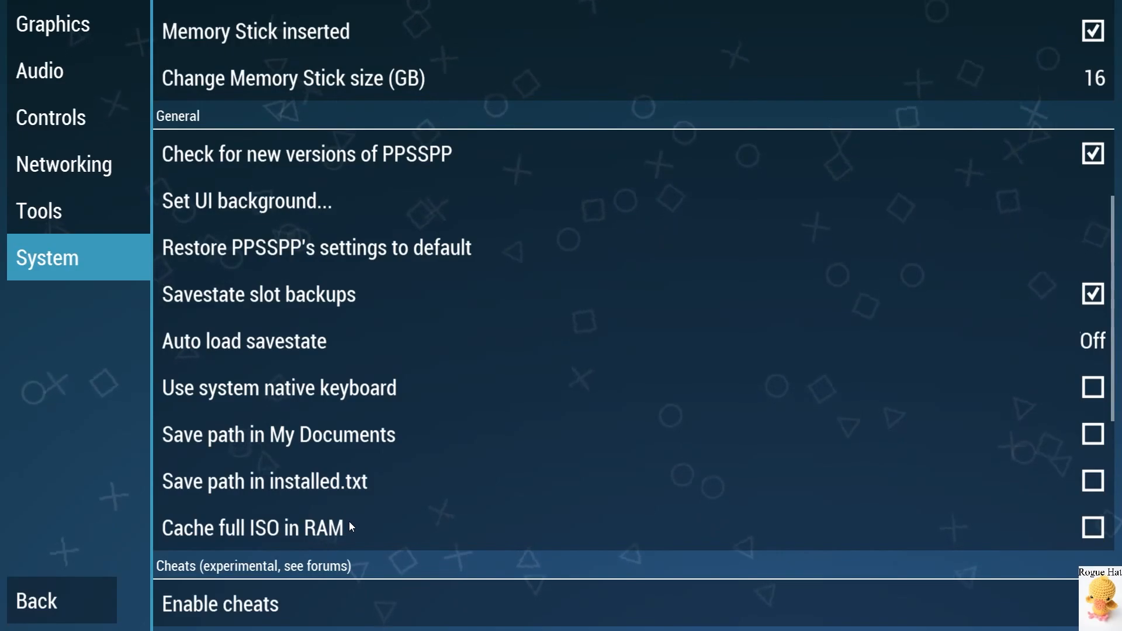
pyautogui.scroll(-3, 349, 520)
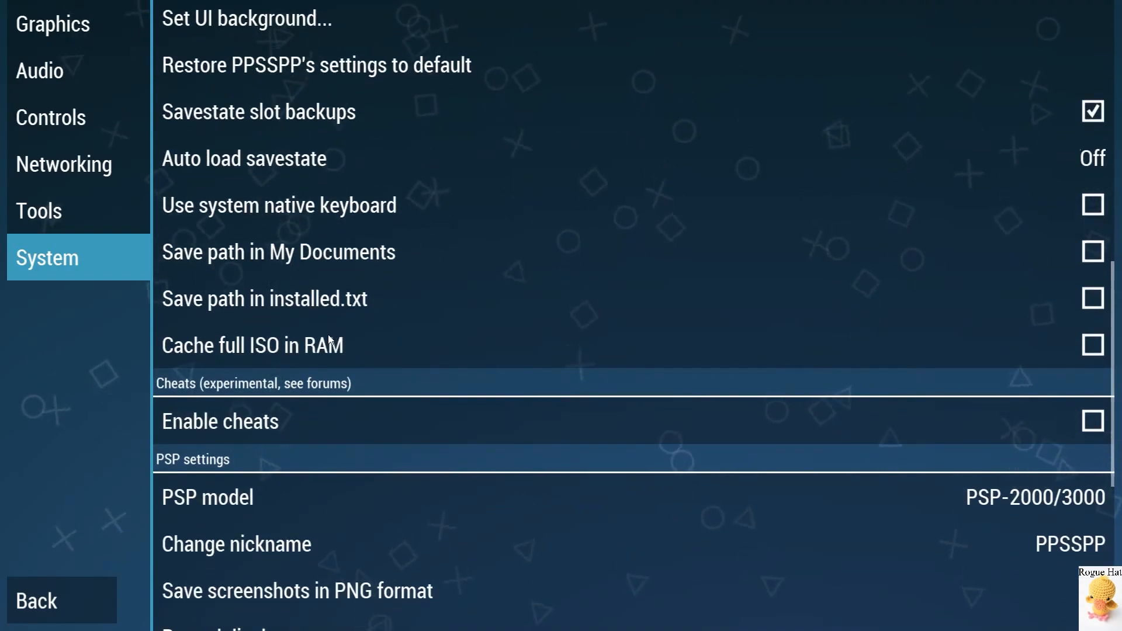
pyautogui.scroll(3, 329, 339)
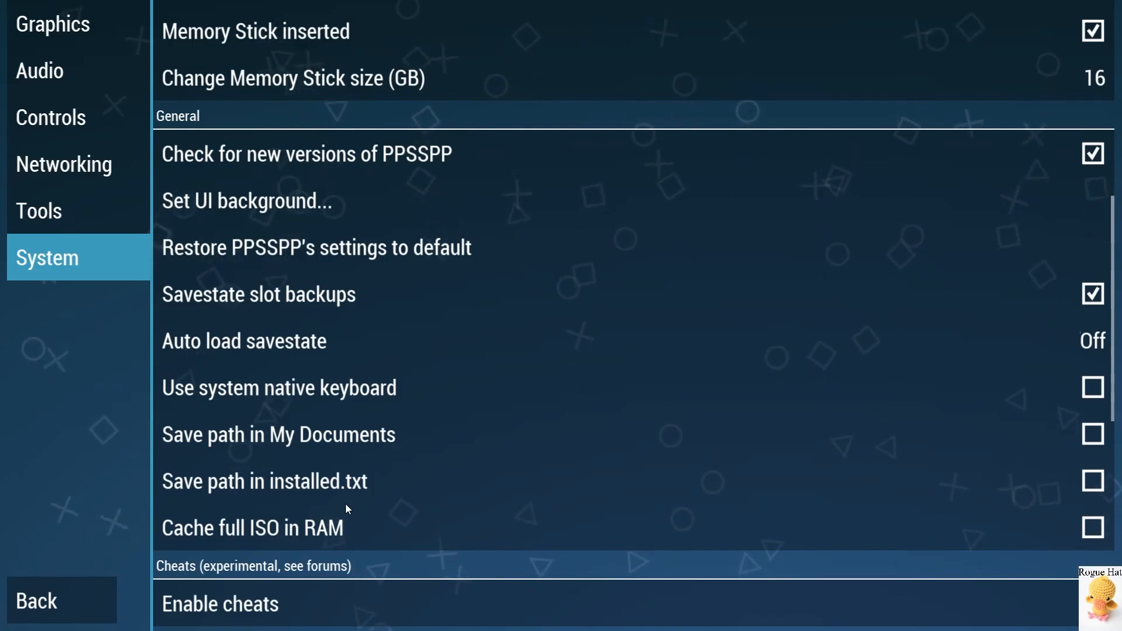
# Review the PSP settings, including the PSP model choices and recording options, and leave the settings for the main screen.
pyautogui.scroll(-5, 421, 535)
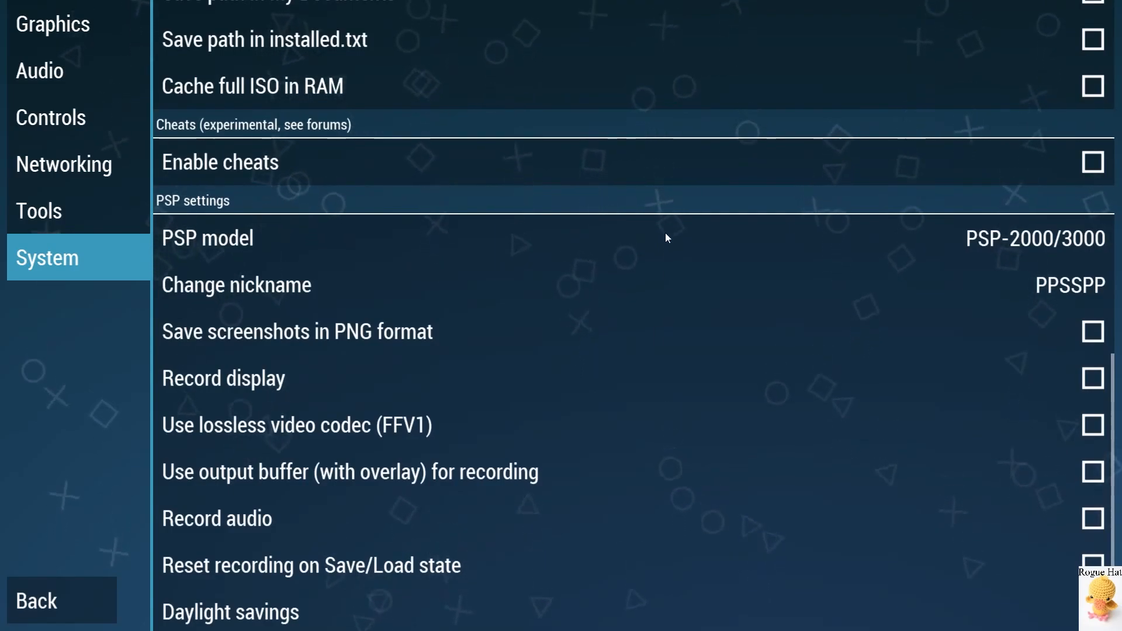
pyautogui.click(843, 238)
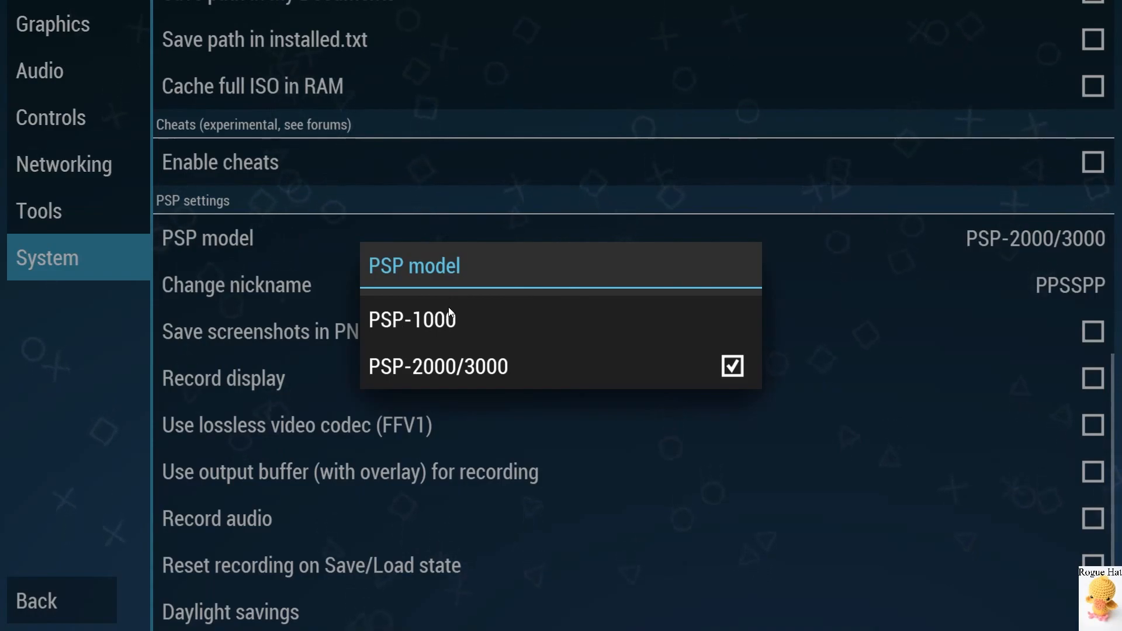
pyautogui.click(513, 209)
pyautogui.scroll(-3, 562, 273)
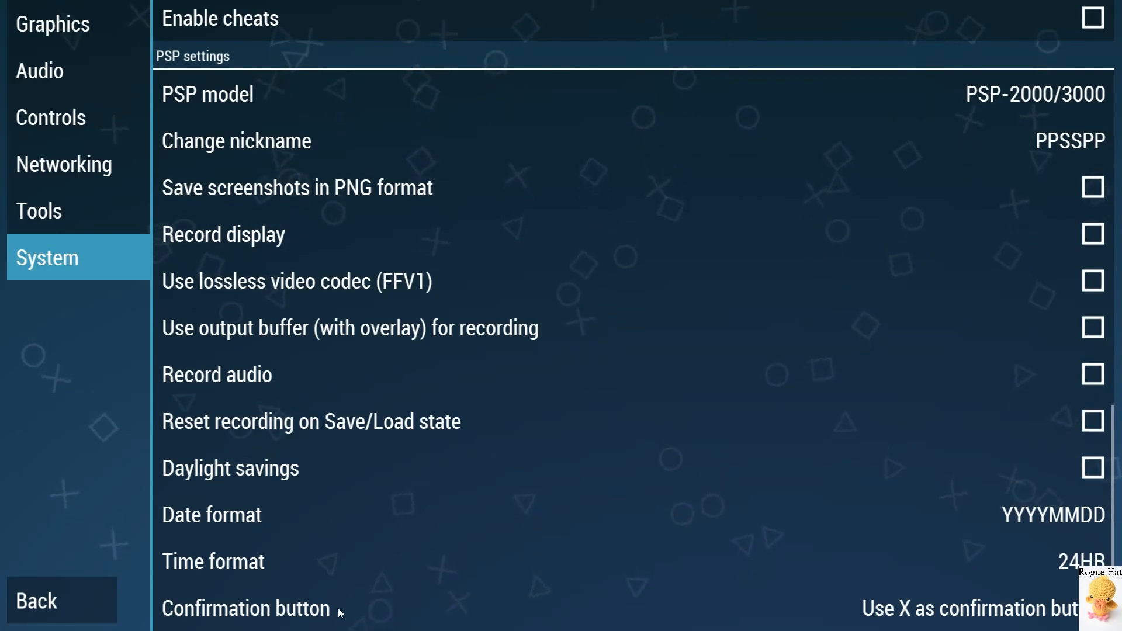
pyautogui.click(62, 595)
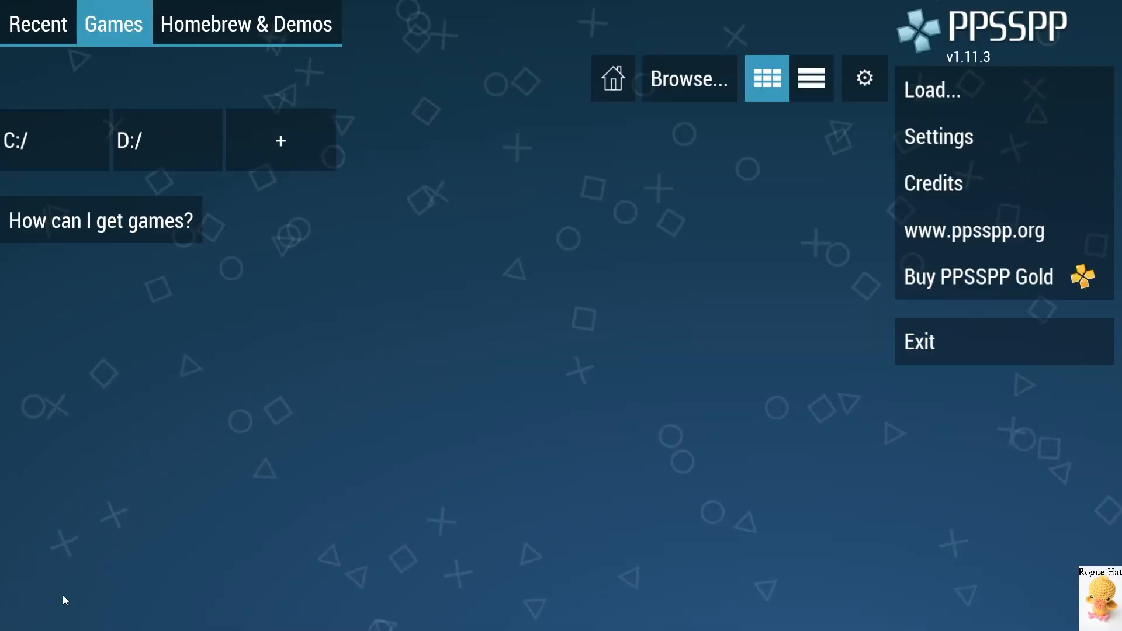
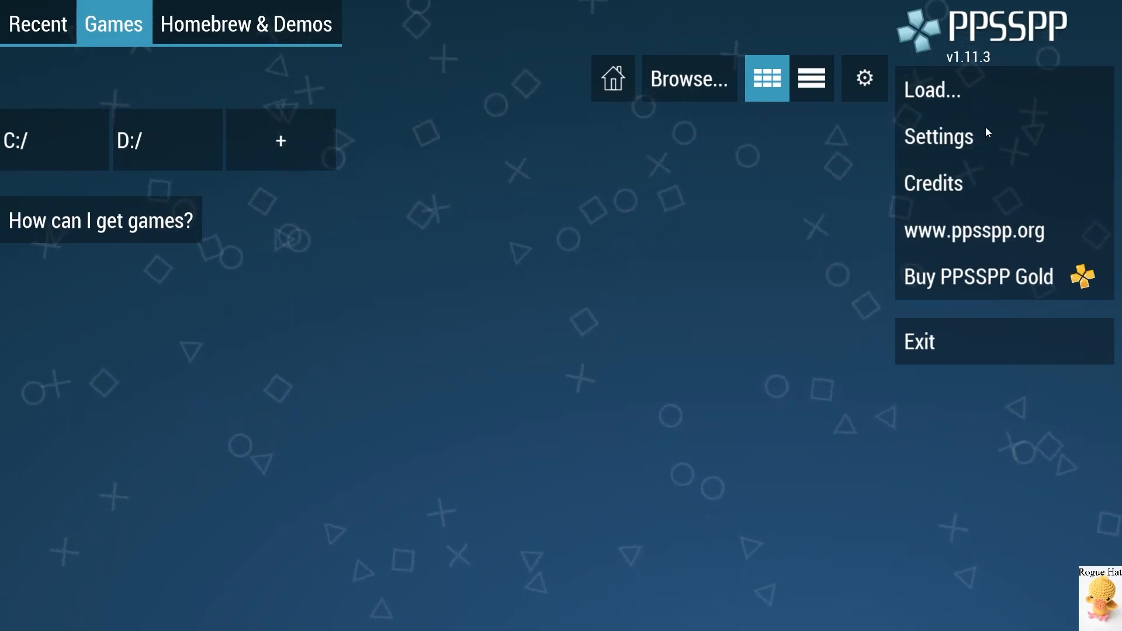
# Set the rendering backend to Direct3D 9 and the rendering mode to Skip buffer effects.
pyautogui.click(926, 138)
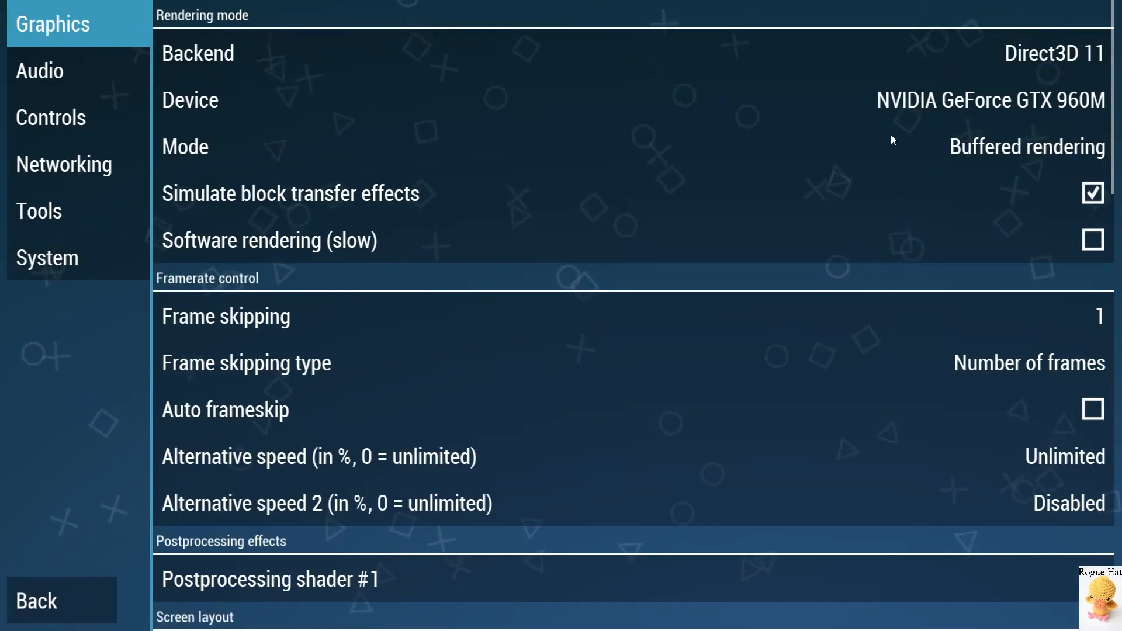
pyautogui.click(888, 53)
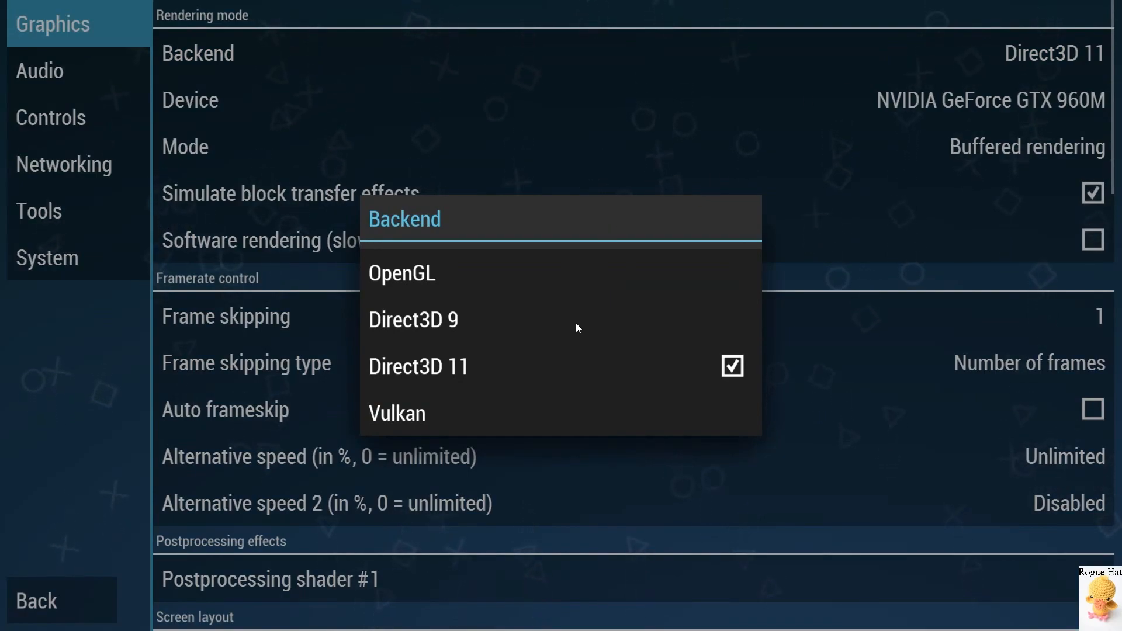
pyautogui.click(500, 318)
pyautogui.click(911, 97)
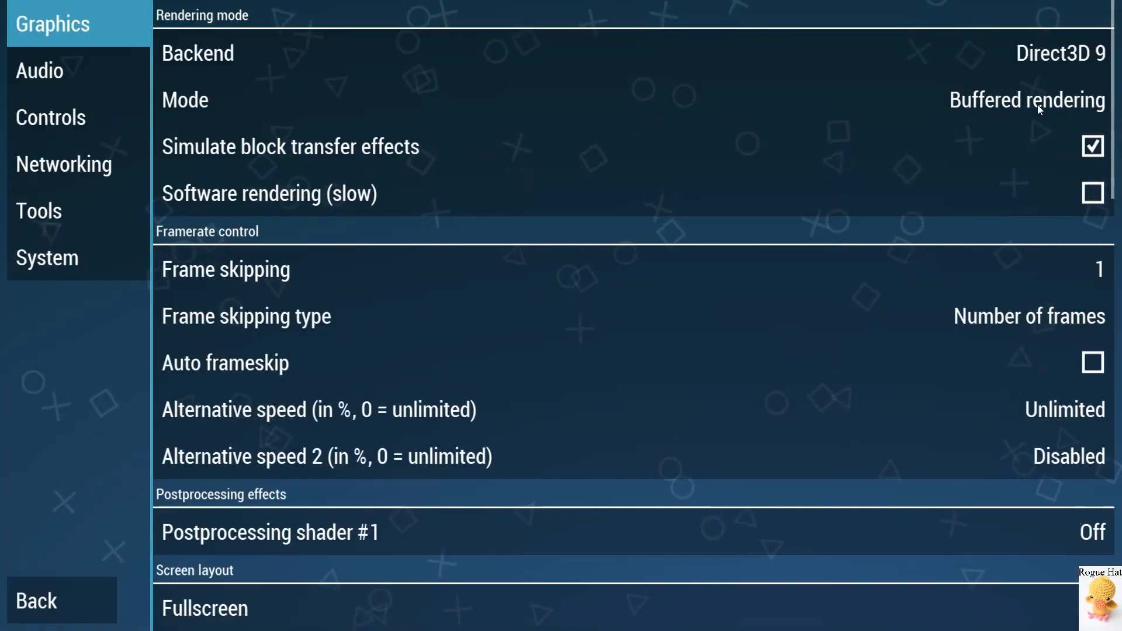
pyautogui.click(911, 100)
pyautogui.click(640, 316)
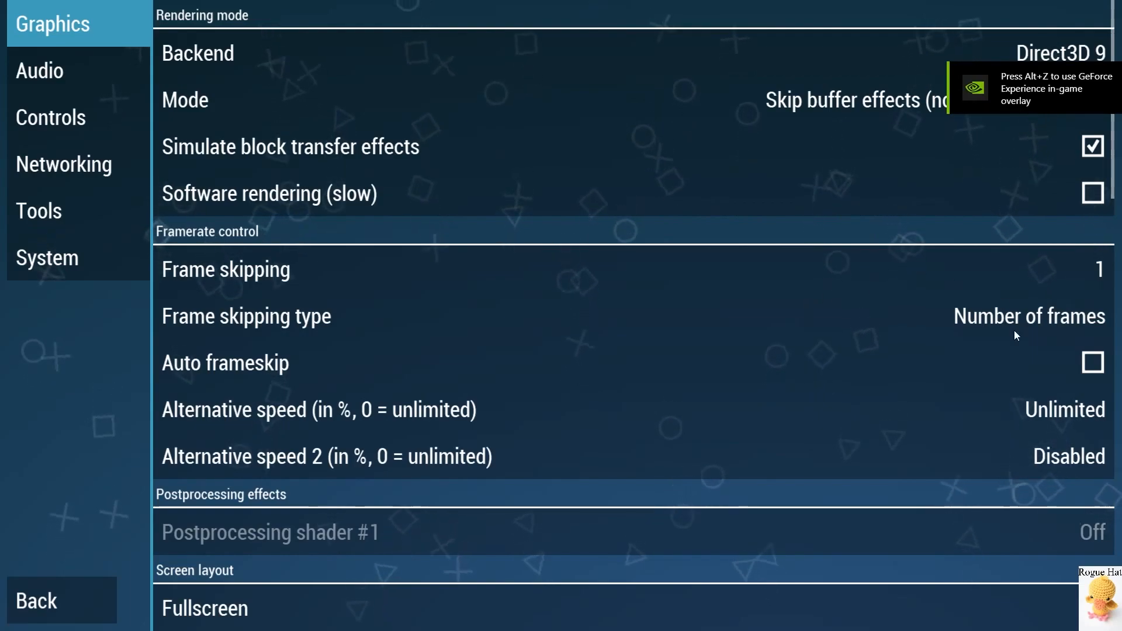
# Enable Auto frameskip and set the rendering resolution to 1× PSP.
pyautogui.click(1029, 357)
pyautogui.scroll(-6, 822, 371)
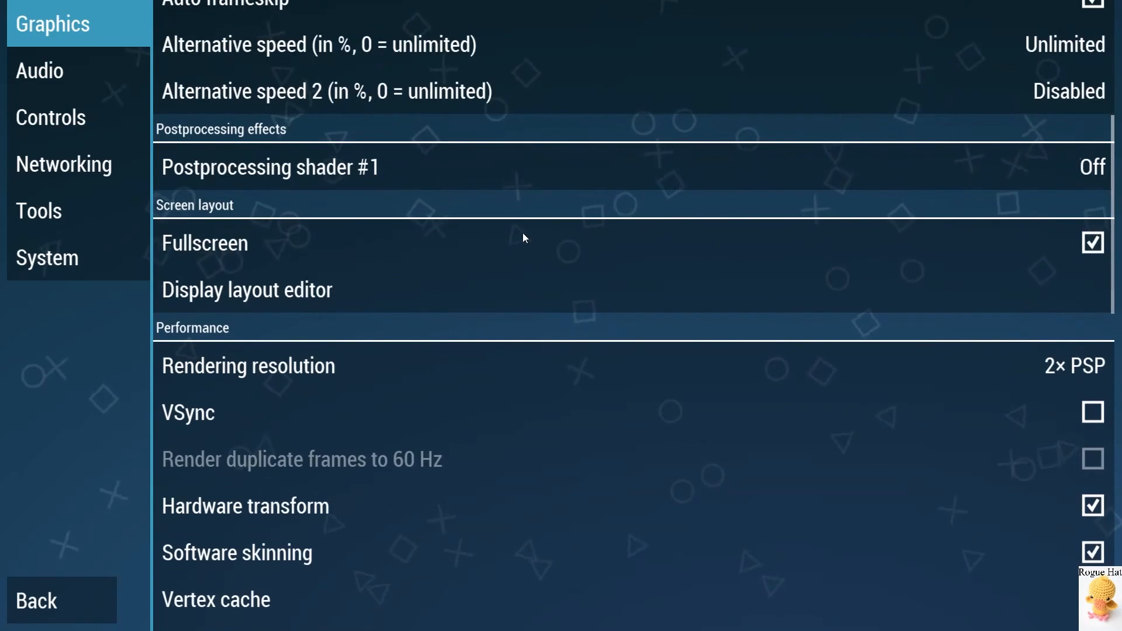
pyautogui.click(641, 366)
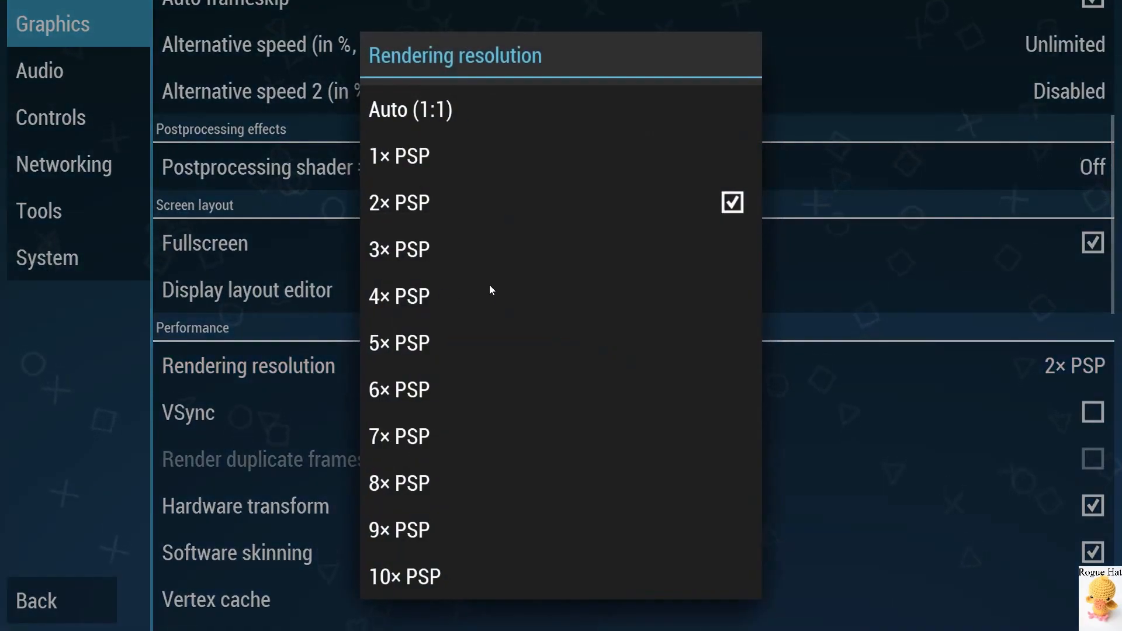
pyautogui.click(426, 145)
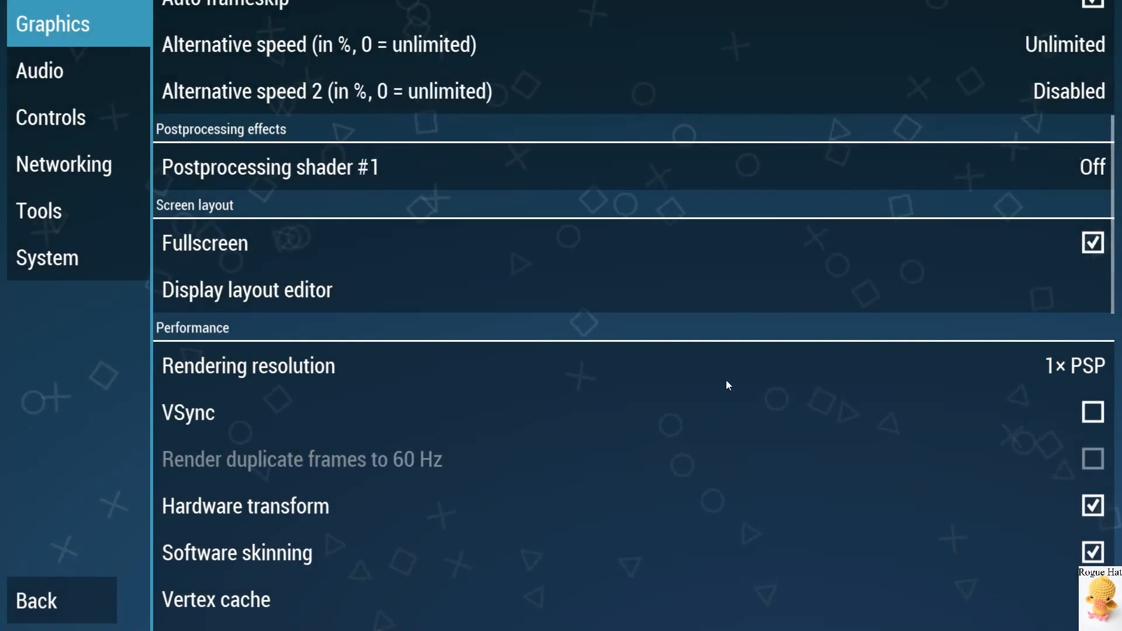
# Turn off Software skinning and enable Vertex cache, Lazy texture caching and Disable slower effects in the performance settings.
pyautogui.scroll(-3, 725, 379)
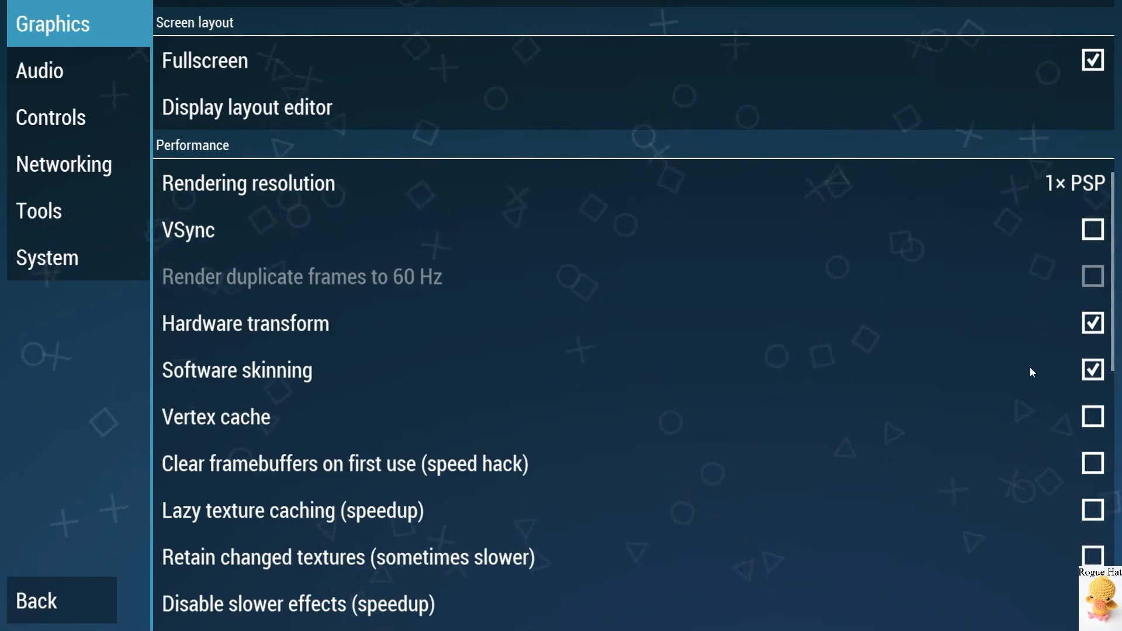
pyautogui.click(963, 368)
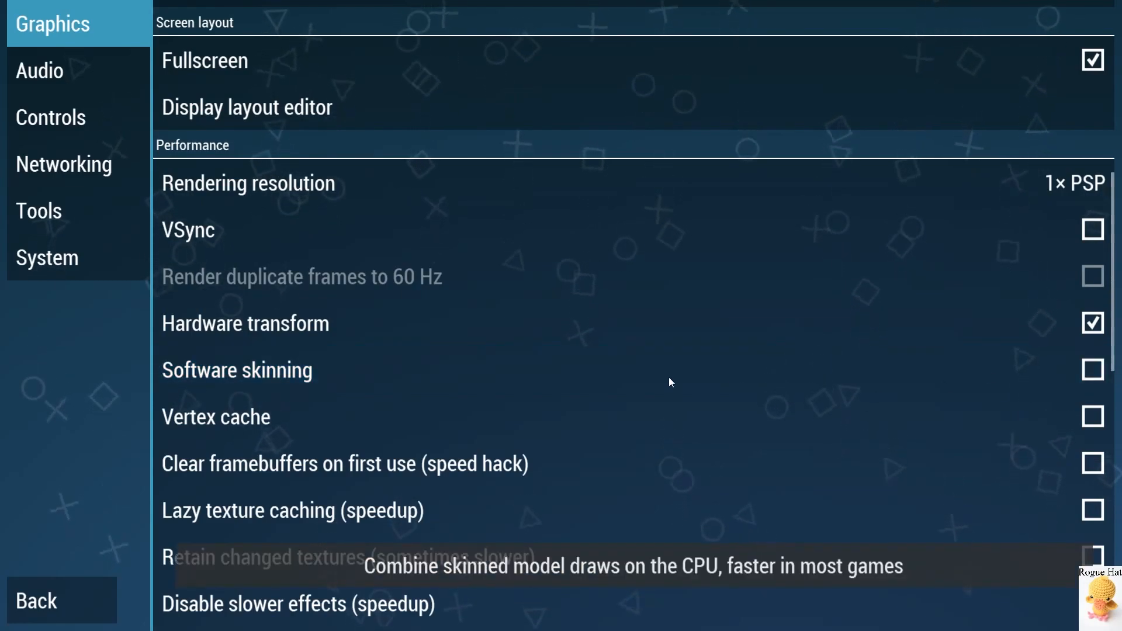
pyautogui.click(601, 422)
pyautogui.scroll(-3, 569, 444)
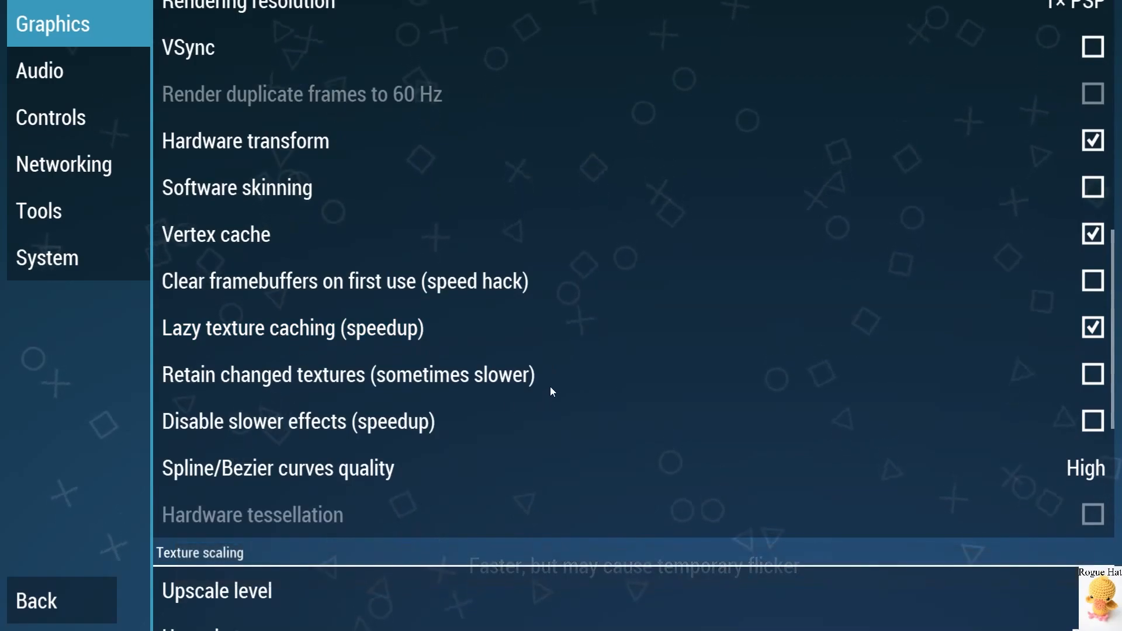
pyautogui.click(440, 435)
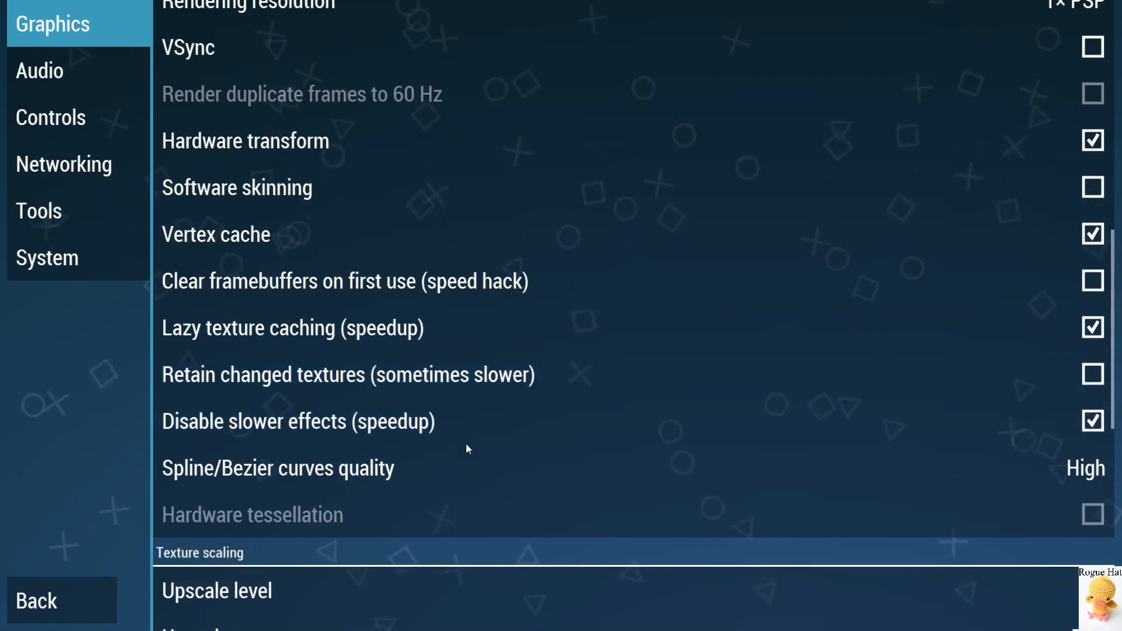
# Set the Spline/Bezier curves quality to Low and the texture upscale level to Off, keeping xBRZ as the upscale type.
pyautogui.scroll(-3, 843, 474)
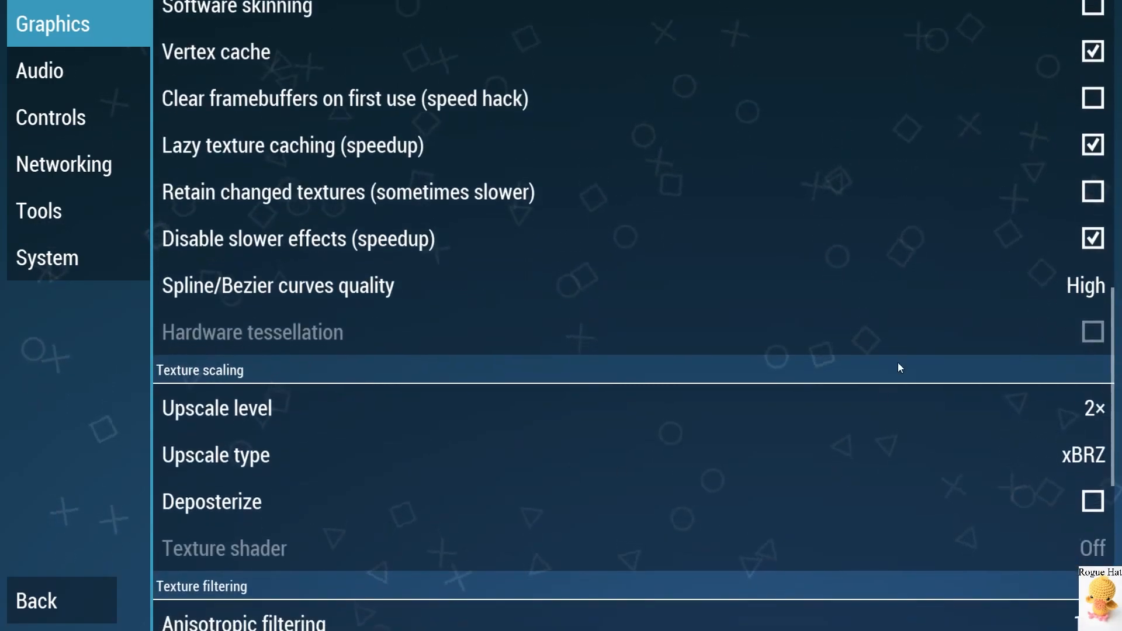
pyautogui.click(896, 283)
pyautogui.click(570, 296)
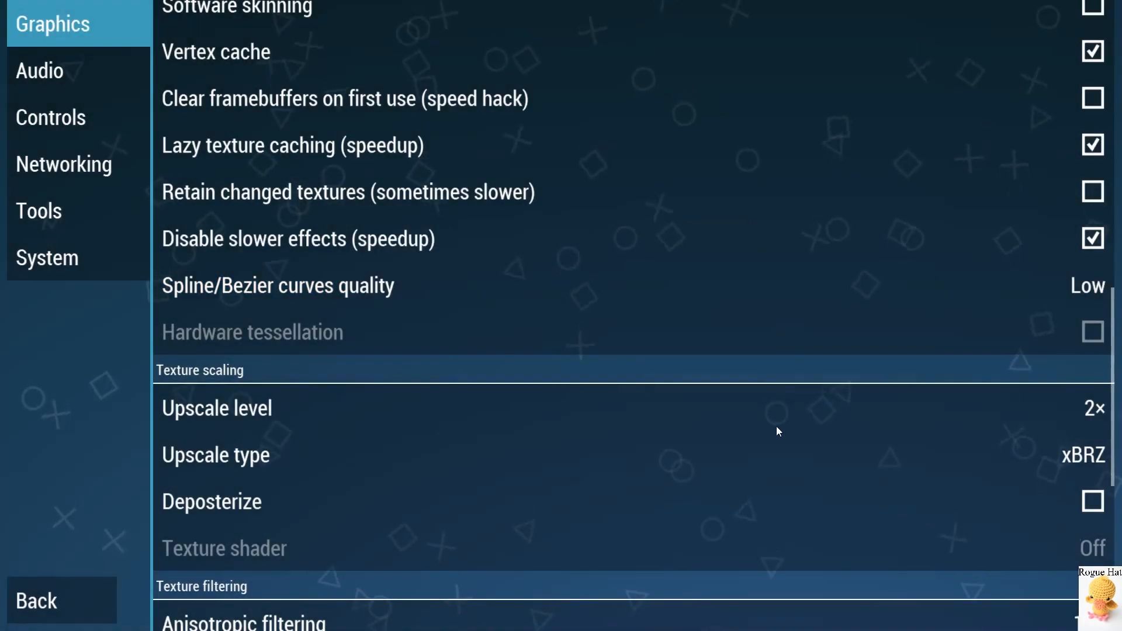
pyautogui.click(828, 409)
pyautogui.click(531, 280)
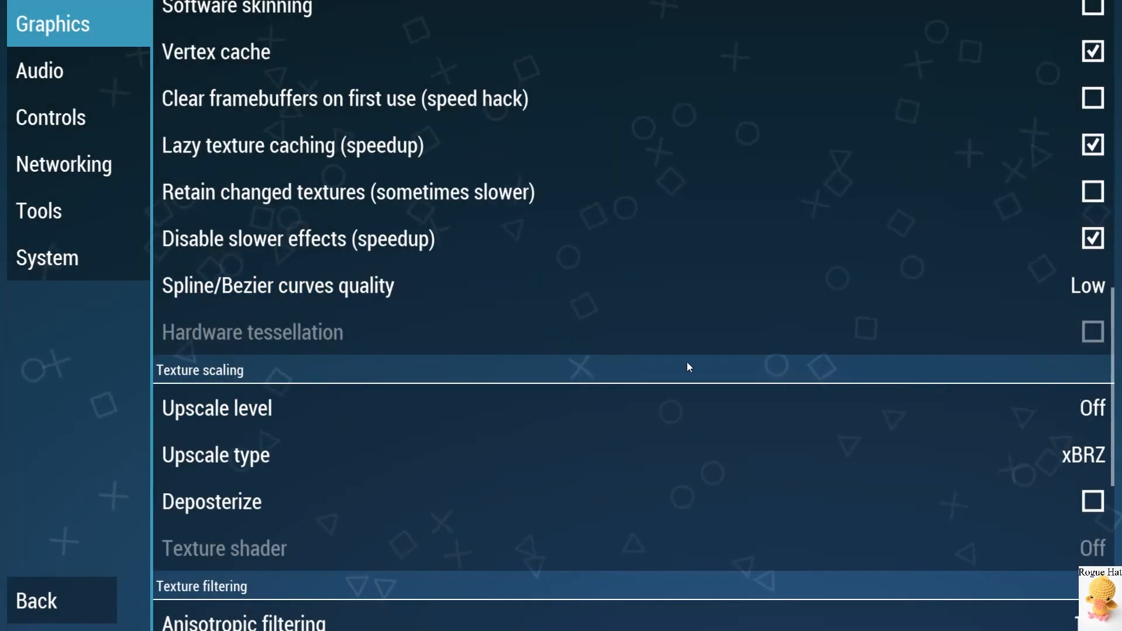
pyautogui.click(889, 453)
pyautogui.click(794, 346)
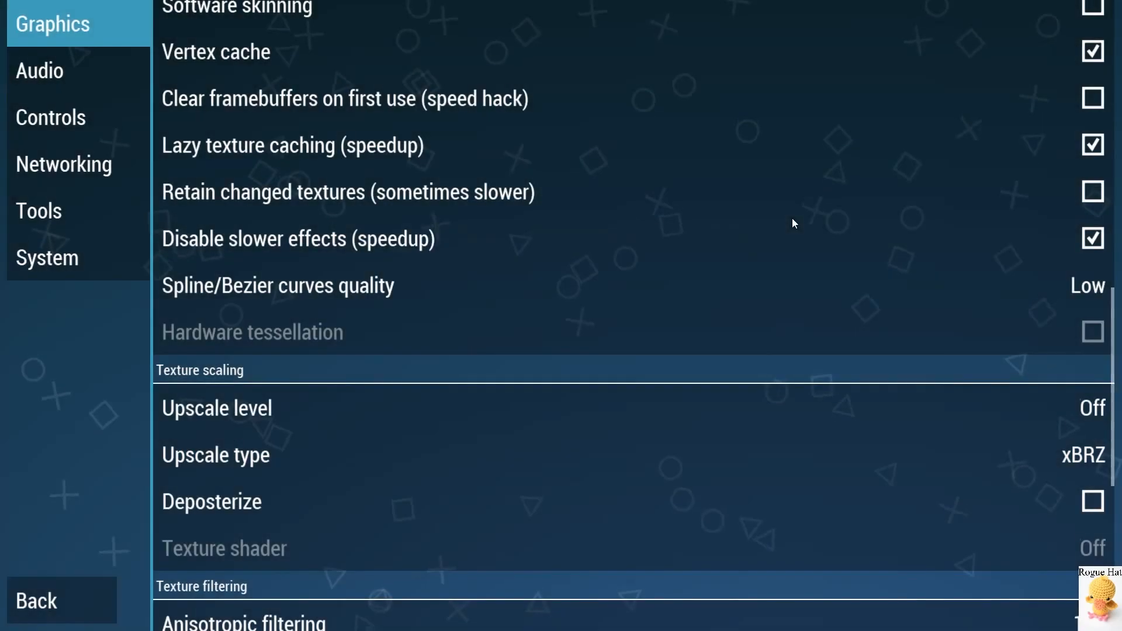
# Set anisotropic filtering to Off and check the camera device choices without changing the device.
pyautogui.scroll(-5, 734, 531)
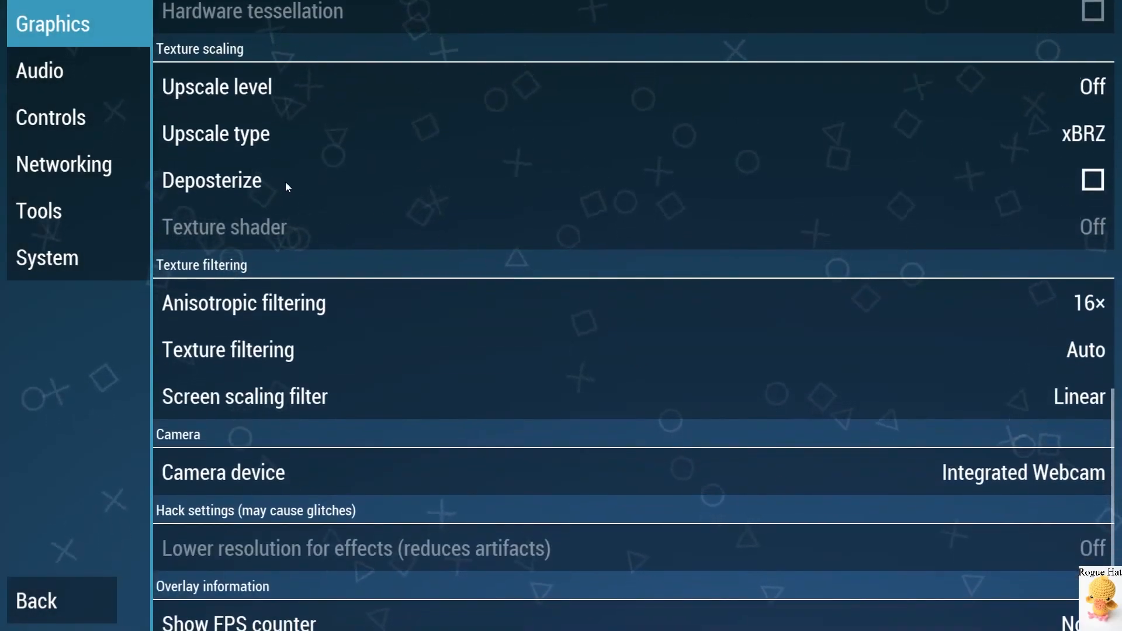
pyautogui.click(893, 295)
pyautogui.click(458, 255)
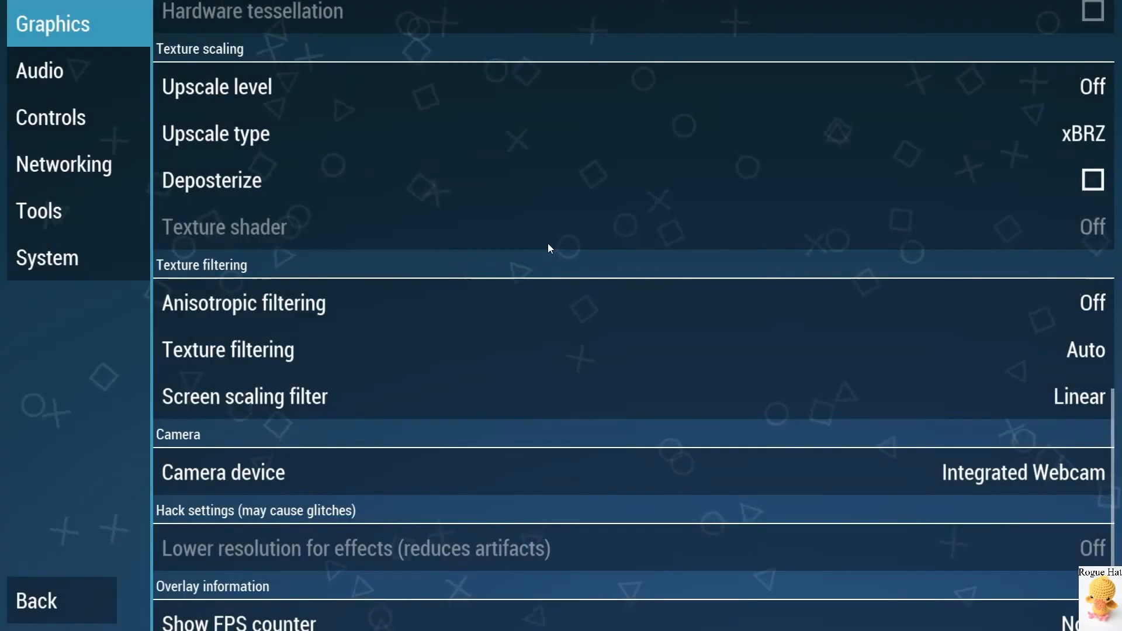
pyautogui.scroll(-2, 927, 371)
pyautogui.click(904, 335)
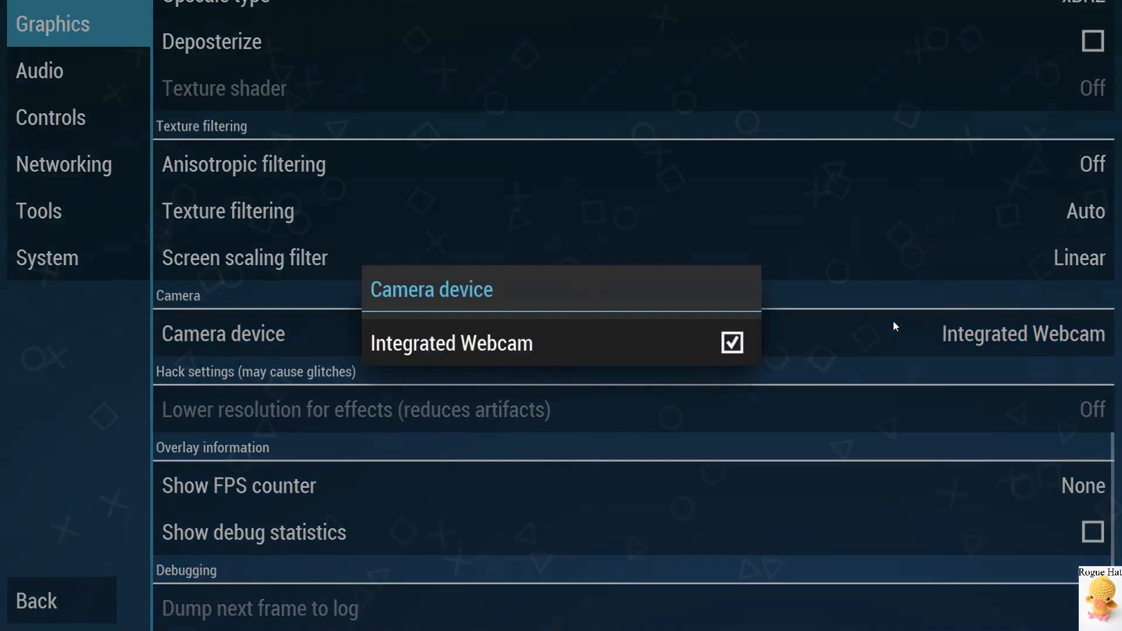
pyautogui.click(874, 310)
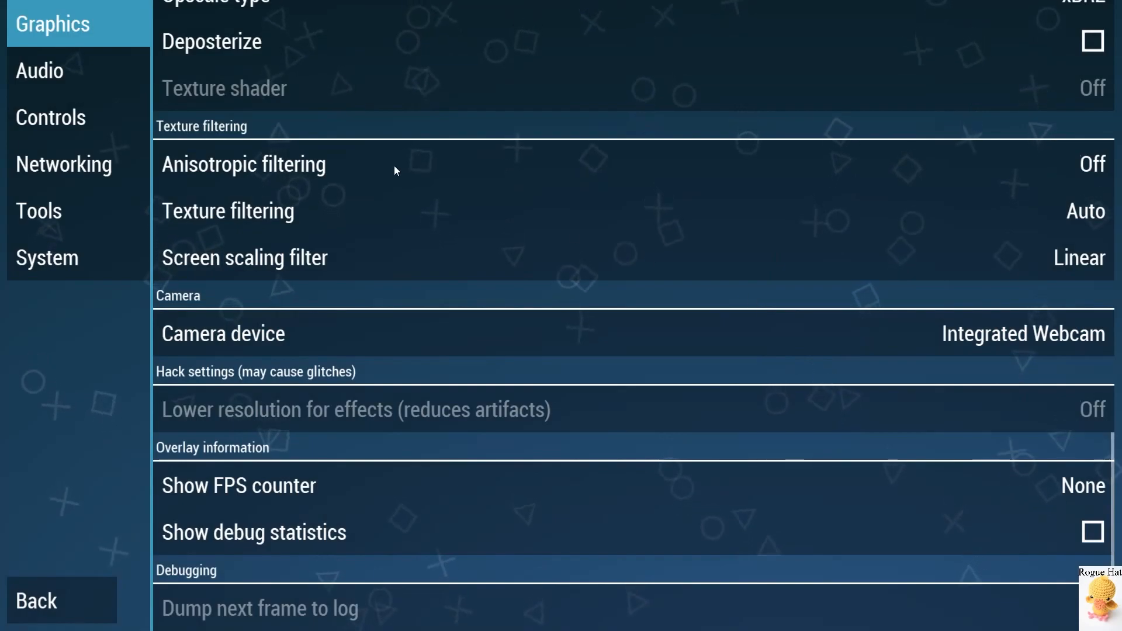
# Look through the audio, controls and tools settings, and review the system emulation, memory stick and PSP options.
pyautogui.click(115, 81)
pyautogui.click(70, 117)
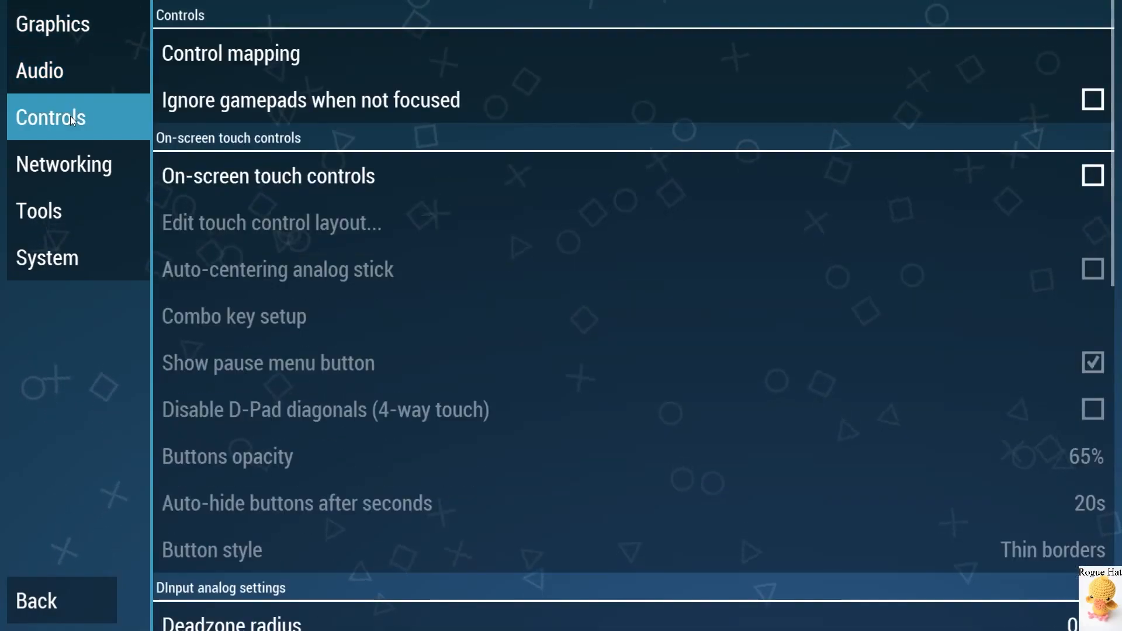
pyautogui.click(86, 217)
pyautogui.click(92, 262)
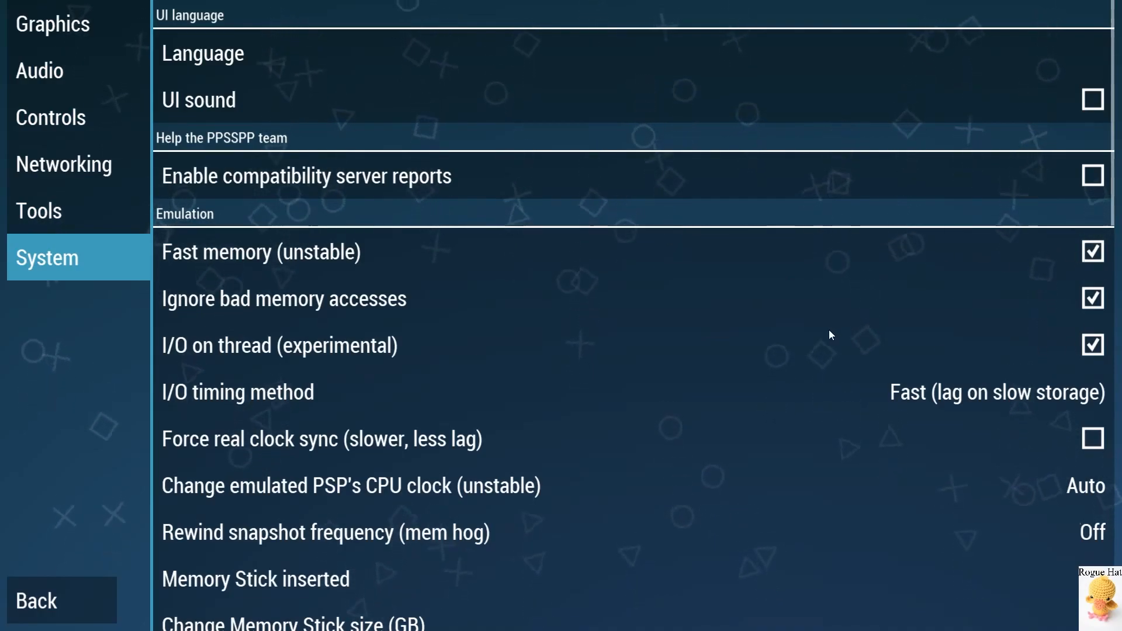
pyautogui.scroll(-3, 1063, 397)
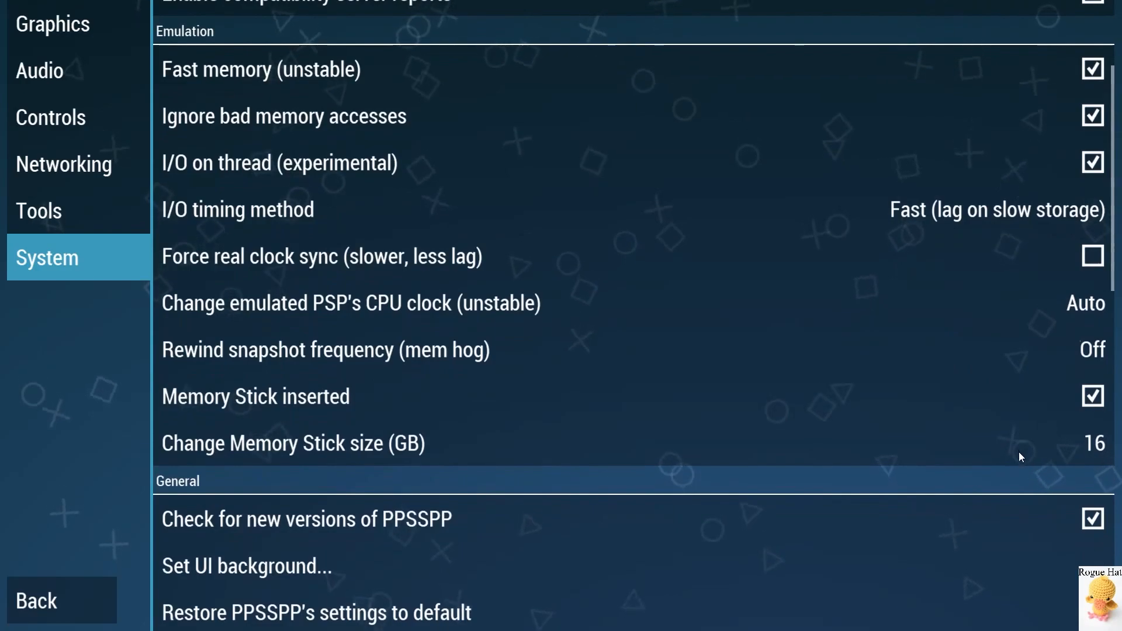
pyautogui.scroll(-10, 1015, 454)
pyautogui.scroll(-5, 1017, 444)
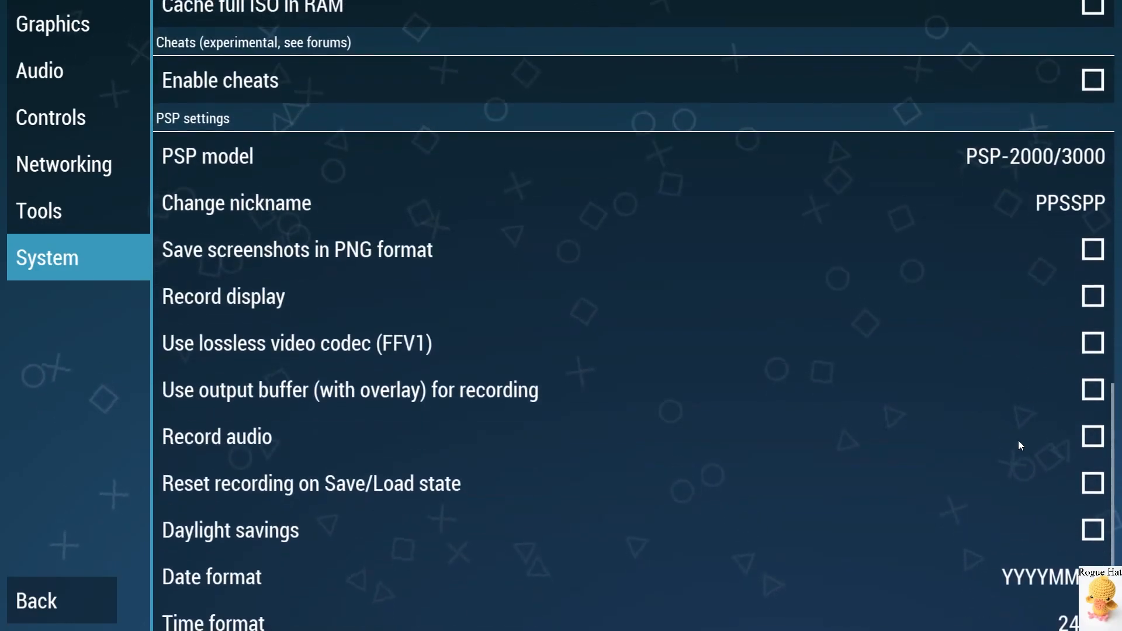
pyautogui.scroll(15, 1018, 435)
pyautogui.scroll(3, 1017, 416)
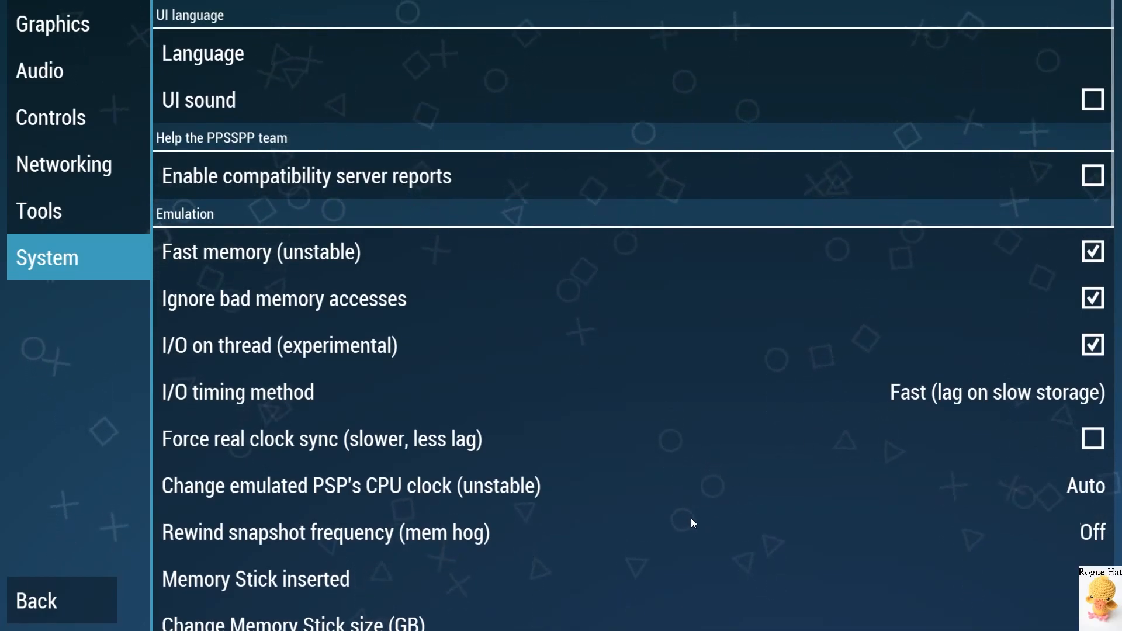
pyautogui.scroll(-3, 713, 485)
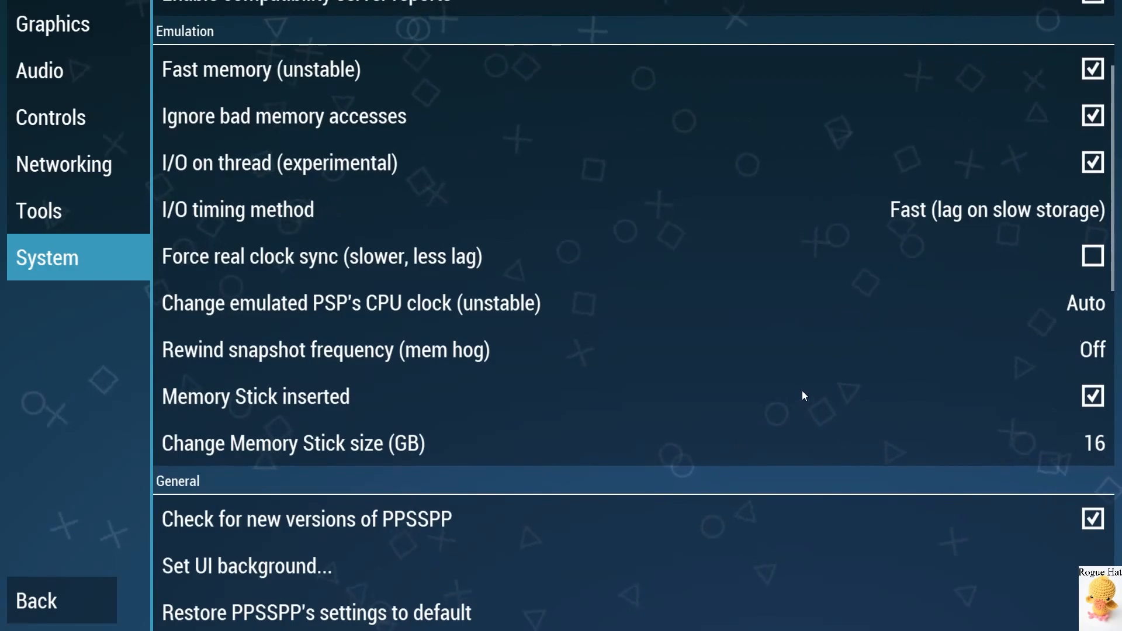
pyautogui.scroll(-1, 866, 307)
pyautogui.scroll(1, 893, 251)
pyautogui.scroll(3, 686, 236)
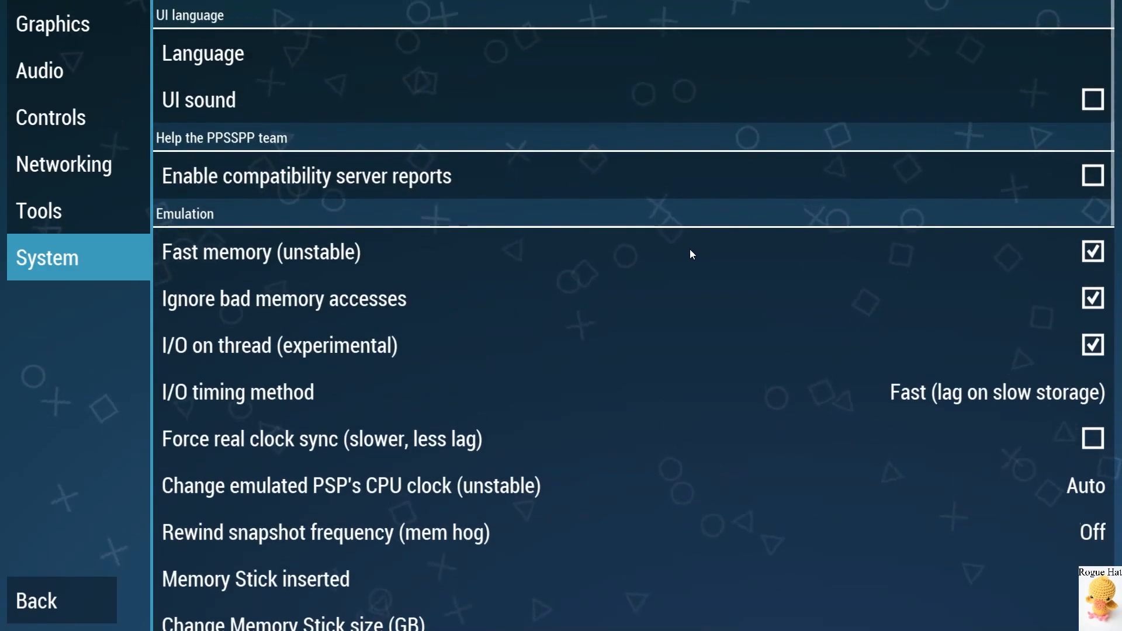
pyautogui.scroll(1, 47, 40)
# Set the graphics backend to Direct3D 11 and check the rendering mode choices, keeping Buffered rendering.
pyautogui.click(44, 40)
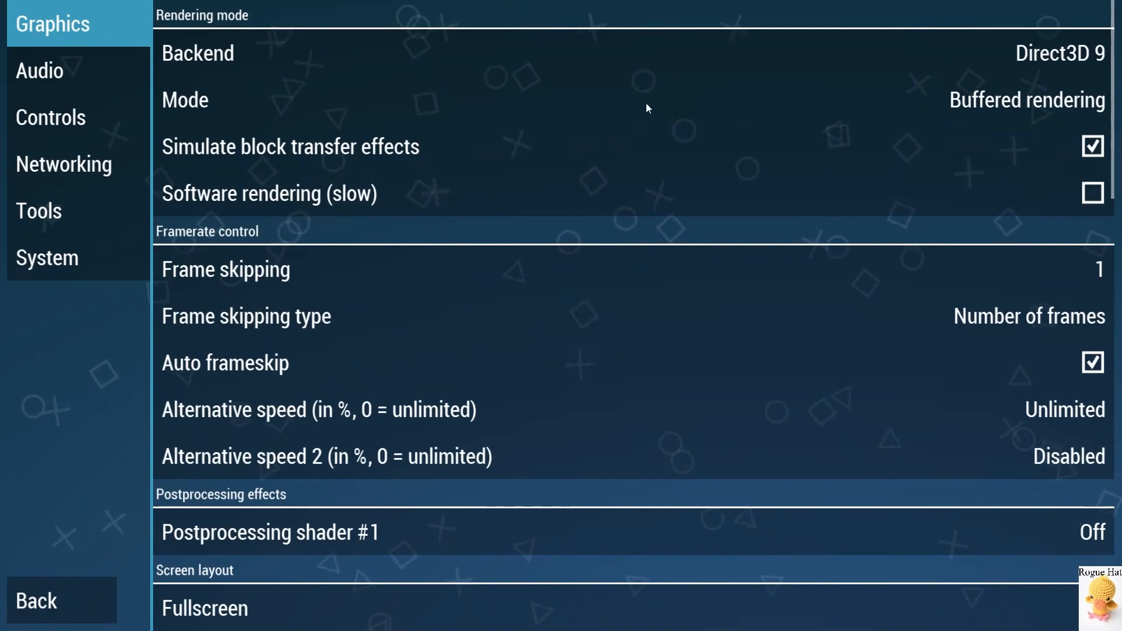
pyautogui.click(731, 50)
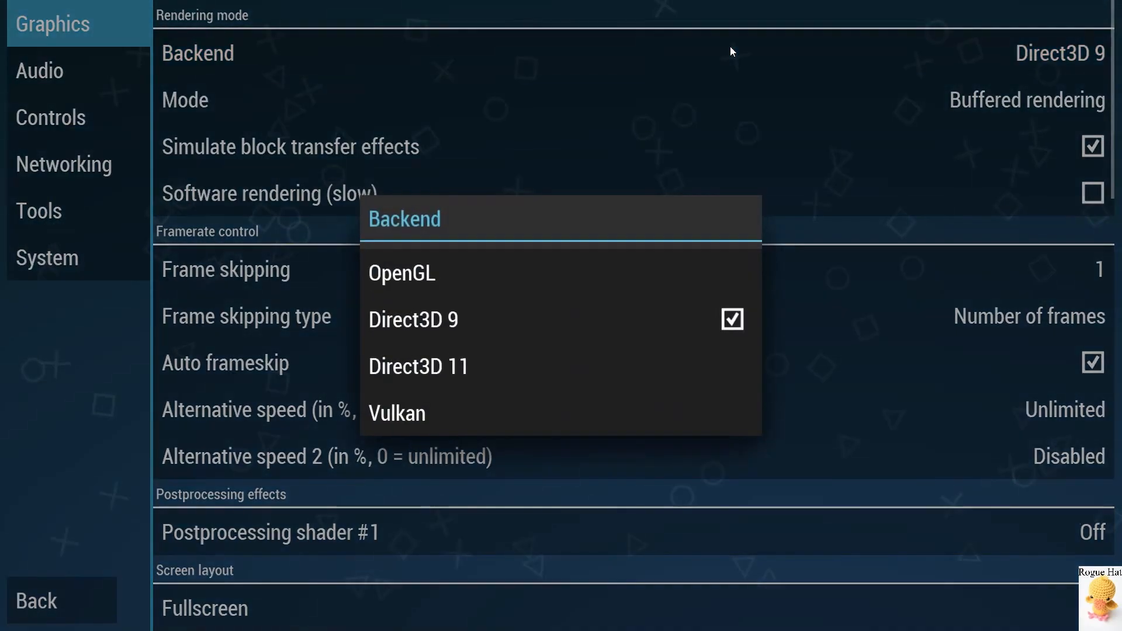
pyautogui.click(569, 405)
pyautogui.click(934, 103)
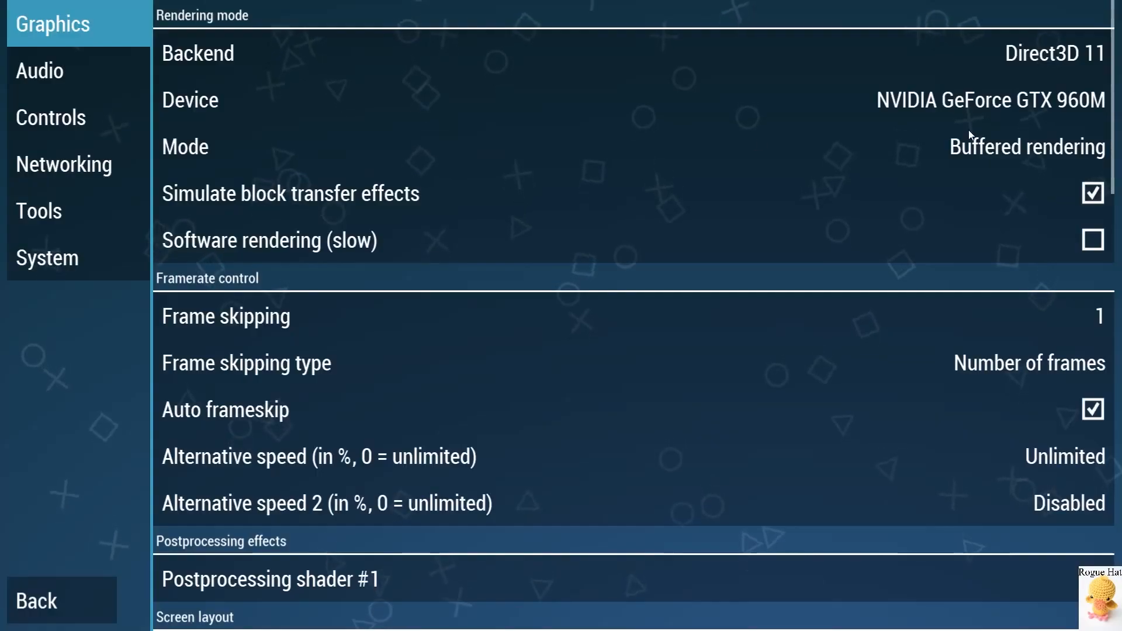
pyautogui.click(1003, 155)
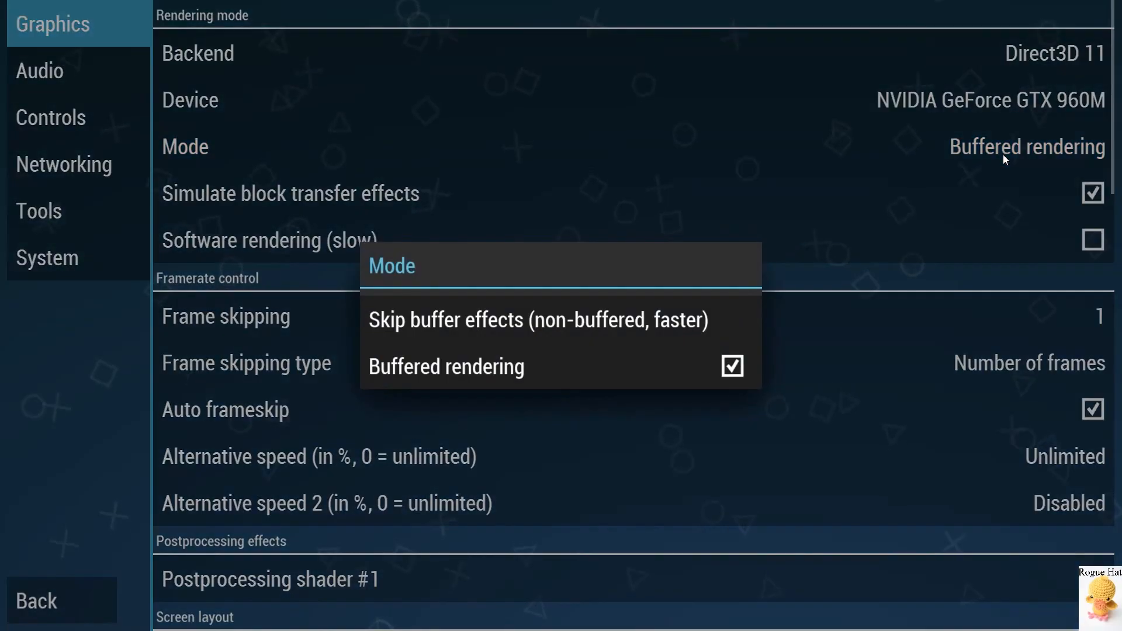
pyautogui.click(1004, 170)
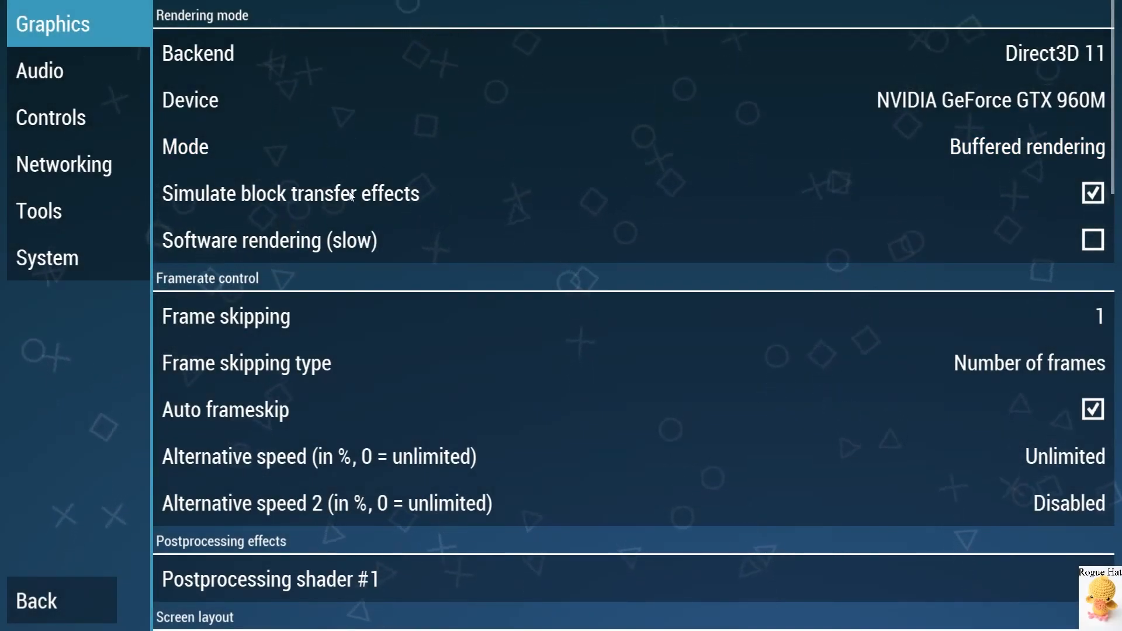
# Disable Auto frameskip and set Frame skipping to Off in the framerate control settings.
pyautogui.scroll(-3, 489, 191)
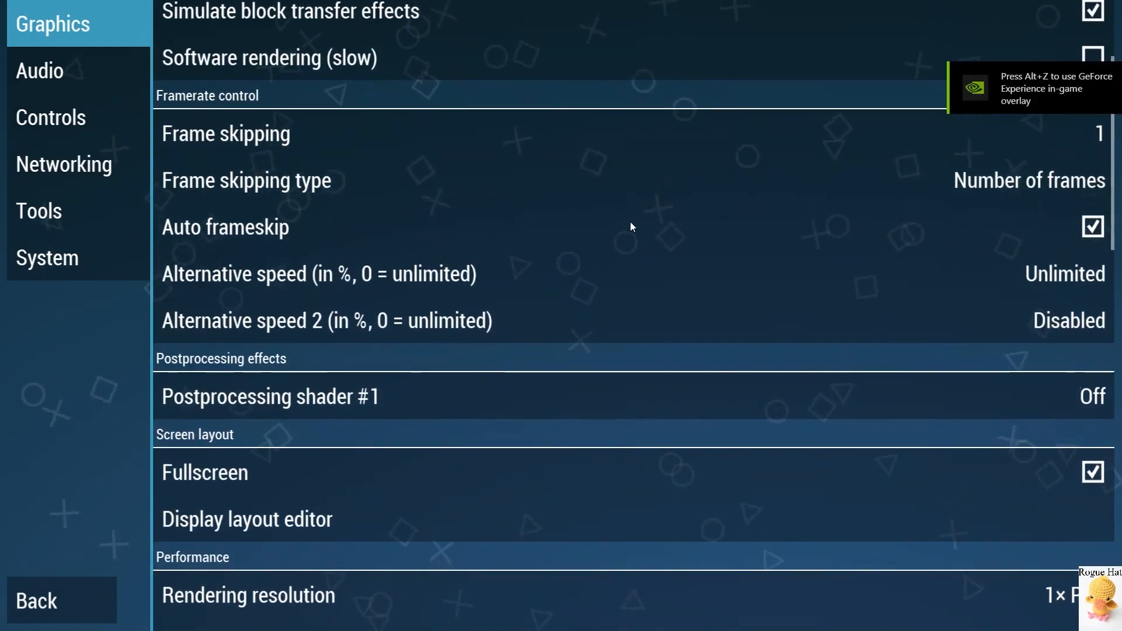
pyautogui.click(506, 246)
pyautogui.click(545, 150)
pyautogui.click(486, 154)
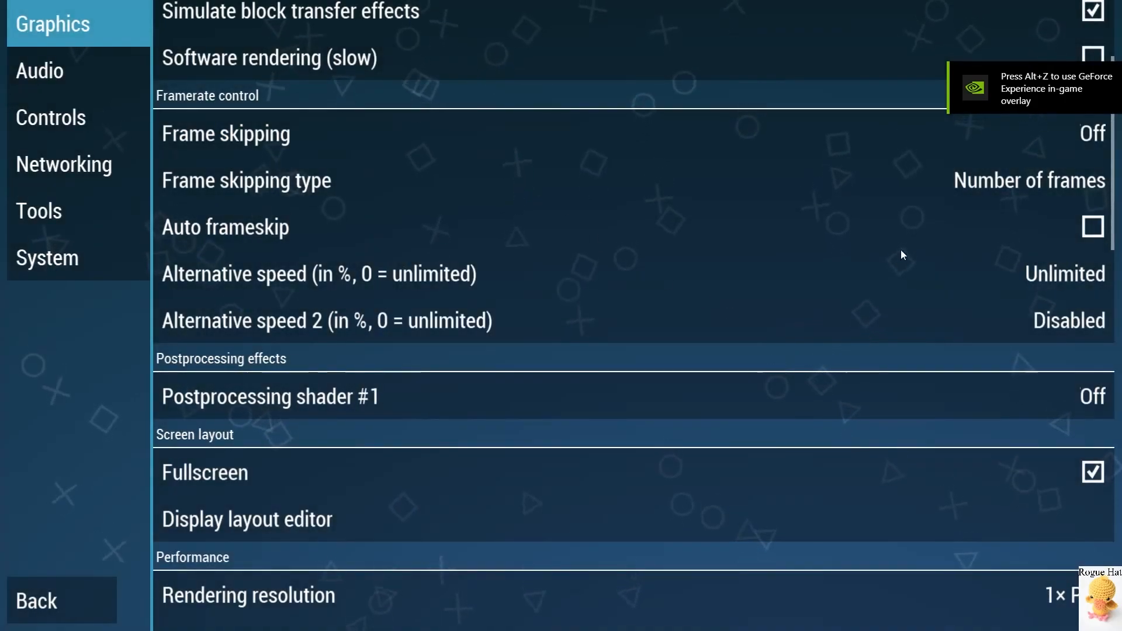
# Set the rendering resolution to 3× PSP in the performance settings.
pyautogui.scroll(-3, 913, 335)
pyautogui.scroll(-3, 1051, 351)
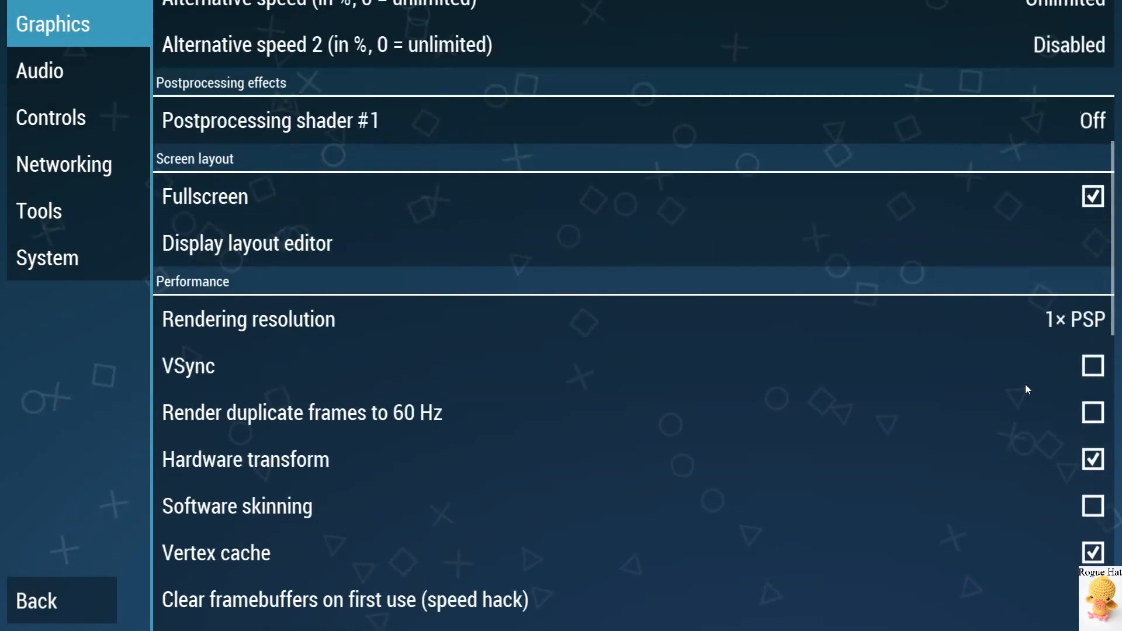
pyautogui.click(1067, 229)
pyautogui.click(462, 246)
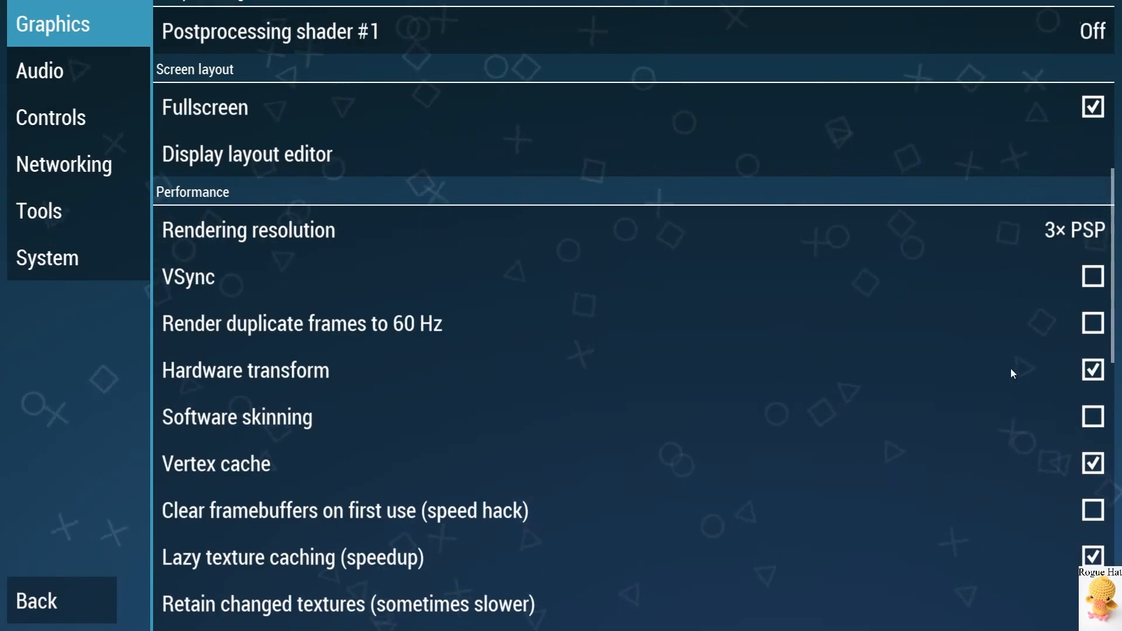
# Turn off Vertex cache, Lazy texture caching and Disable slower effects in the performance settings.
pyautogui.scroll(-3, 1011, 376)
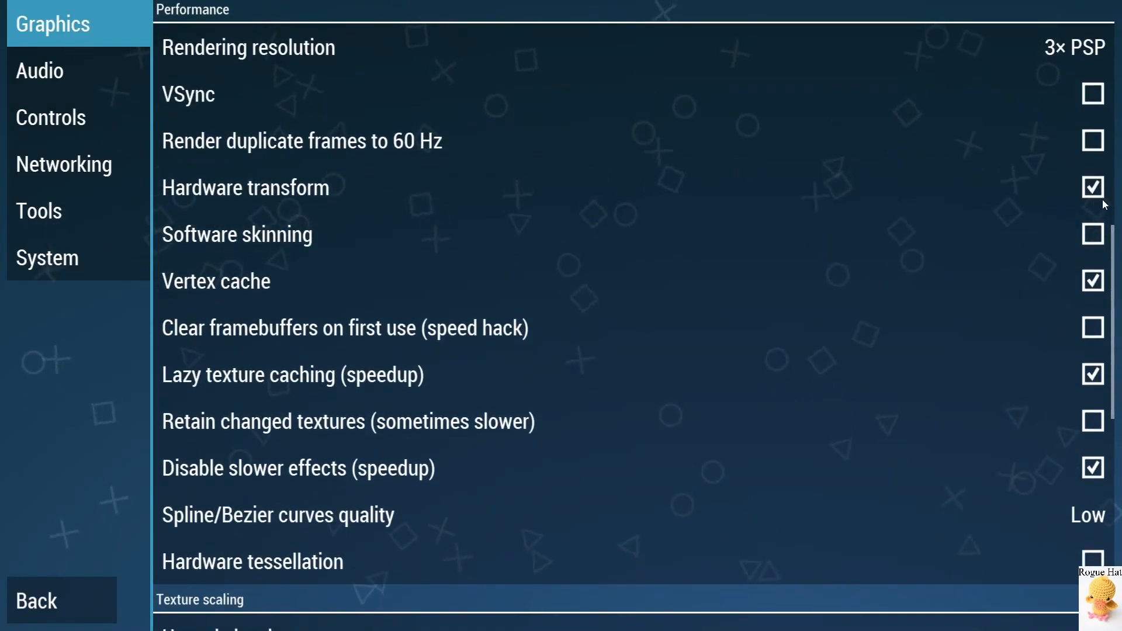
pyautogui.click(984, 291)
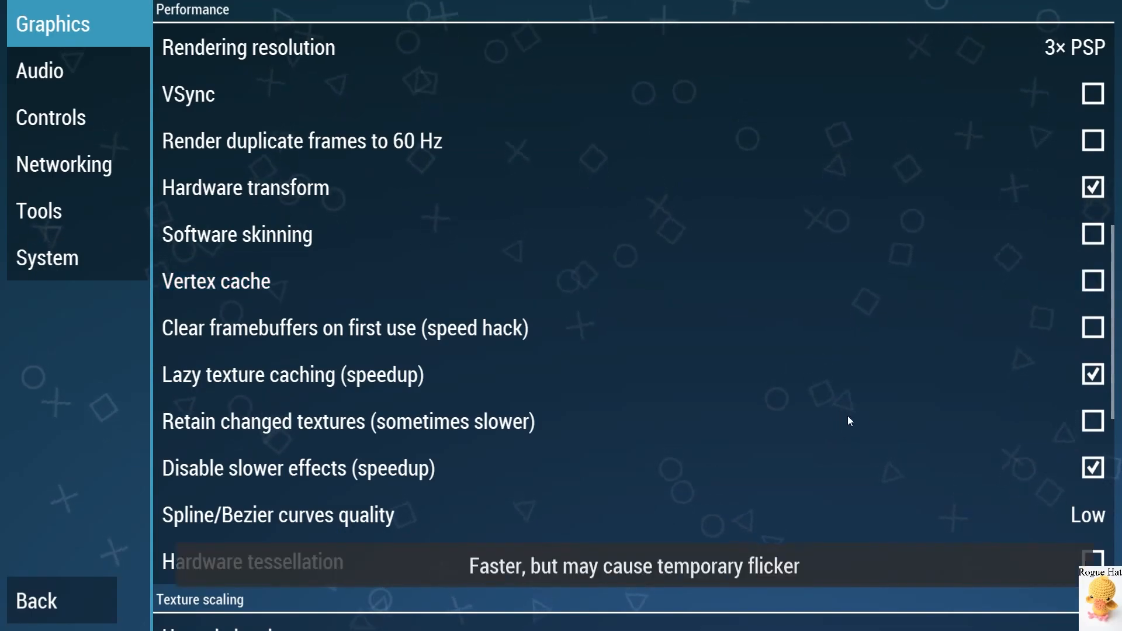
pyautogui.click(1035, 386)
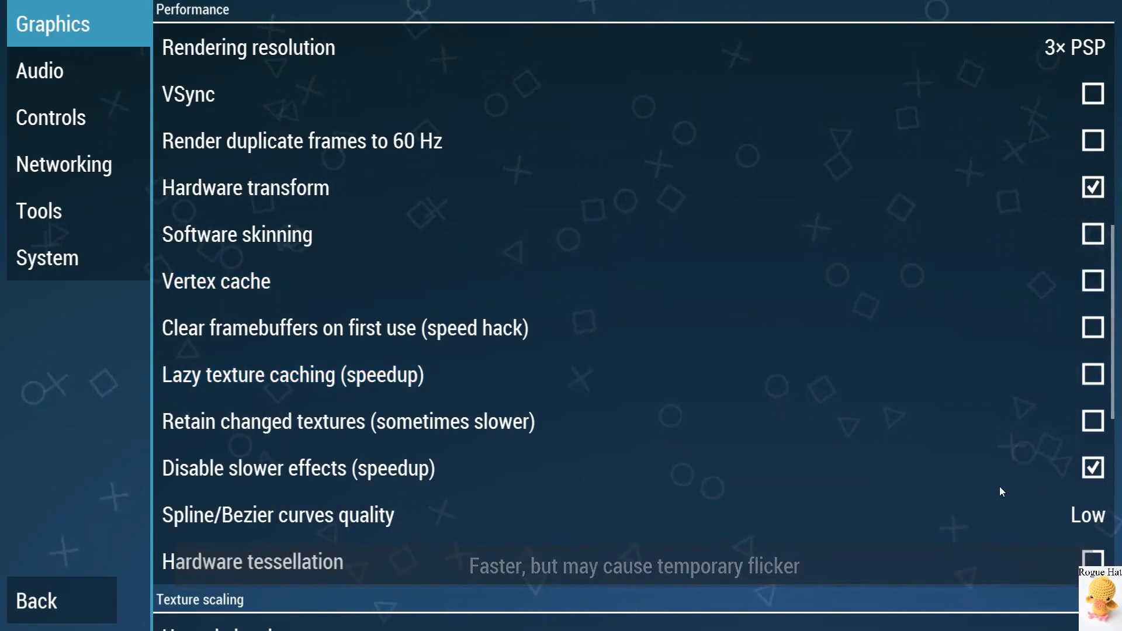
pyautogui.scroll(-3, 1000, 486)
pyautogui.click(1046, 292)
# Set the Spline/Bezier curves quality to High and enable Hardware tessellation.
pyautogui.click(1026, 334)
pyautogui.click(399, 393)
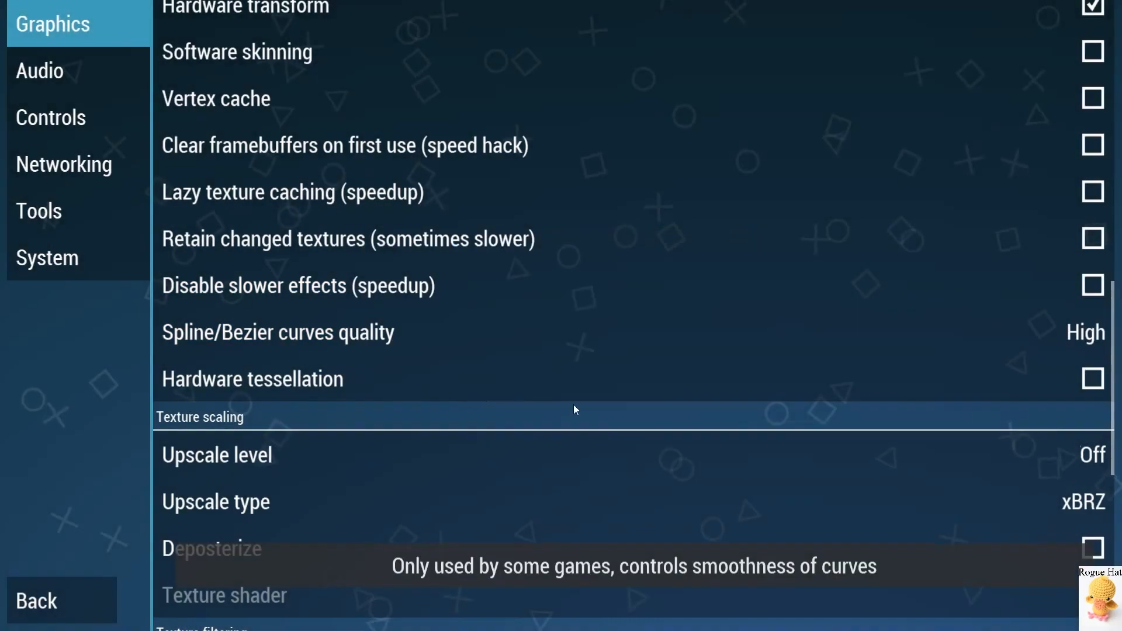
pyautogui.click(873, 394)
# Set the texture upscale level to 3× and leave the settings for the main screen.
pyautogui.scroll(-5, 643, 409)
pyautogui.scroll(-1, 650, 419)
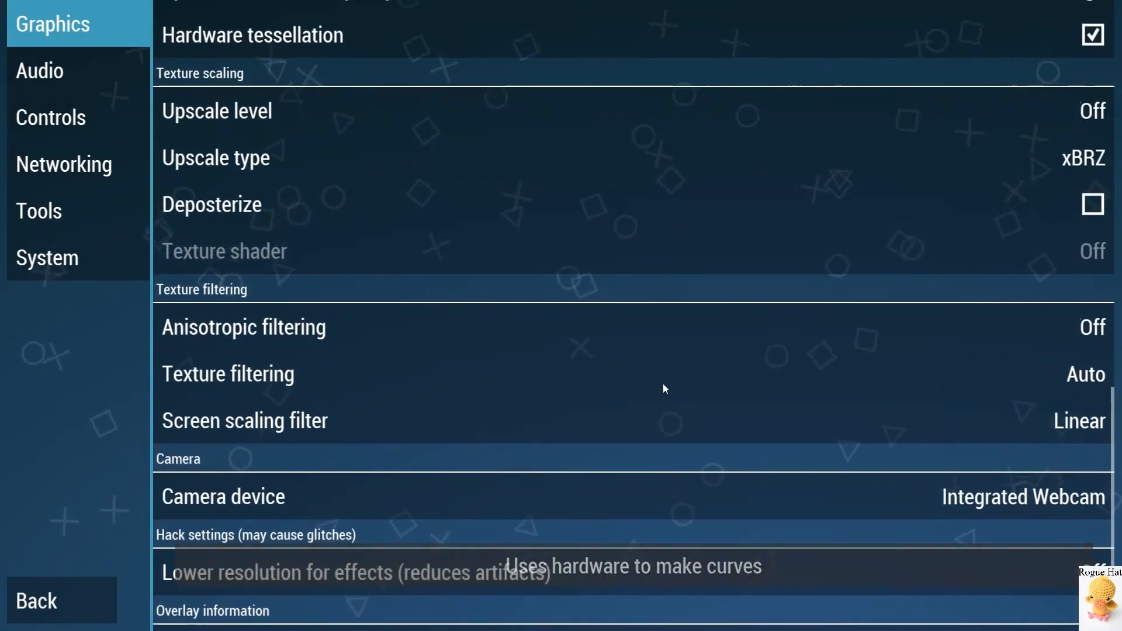
pyautogui.click(693, 112)
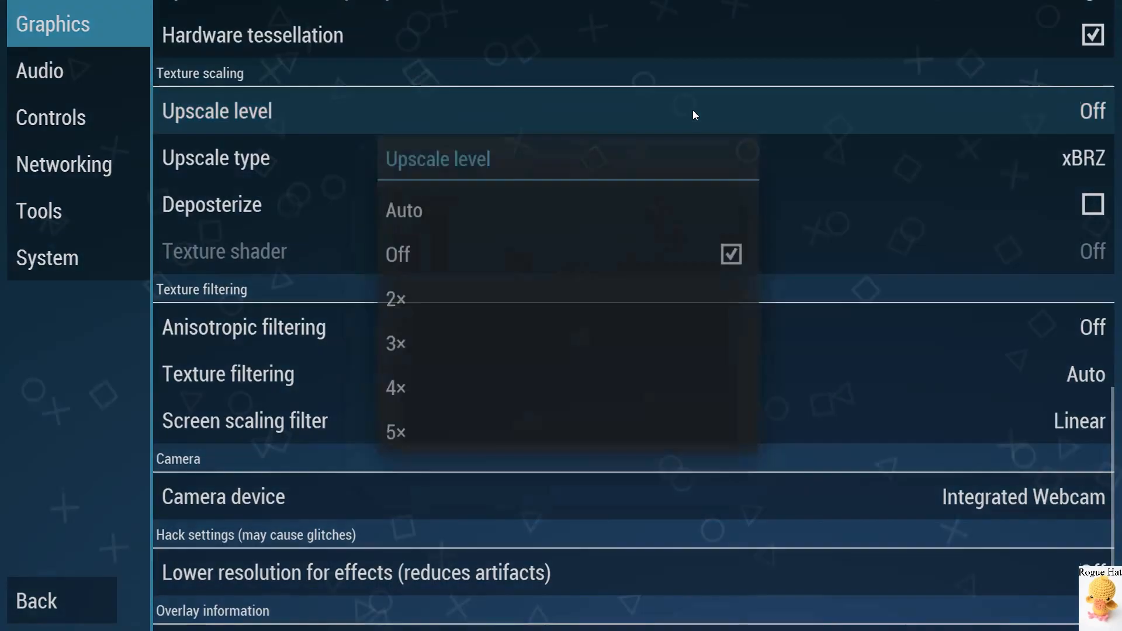
pyautogui.click(435, 359)
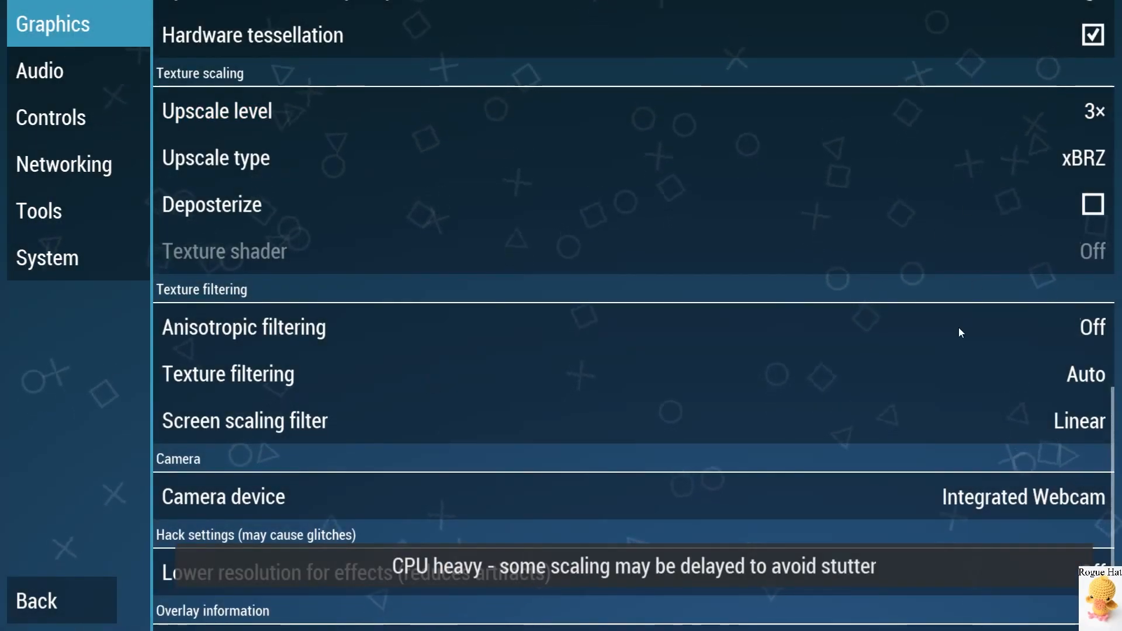
pyautogui.scroll(-3, 944, 379)
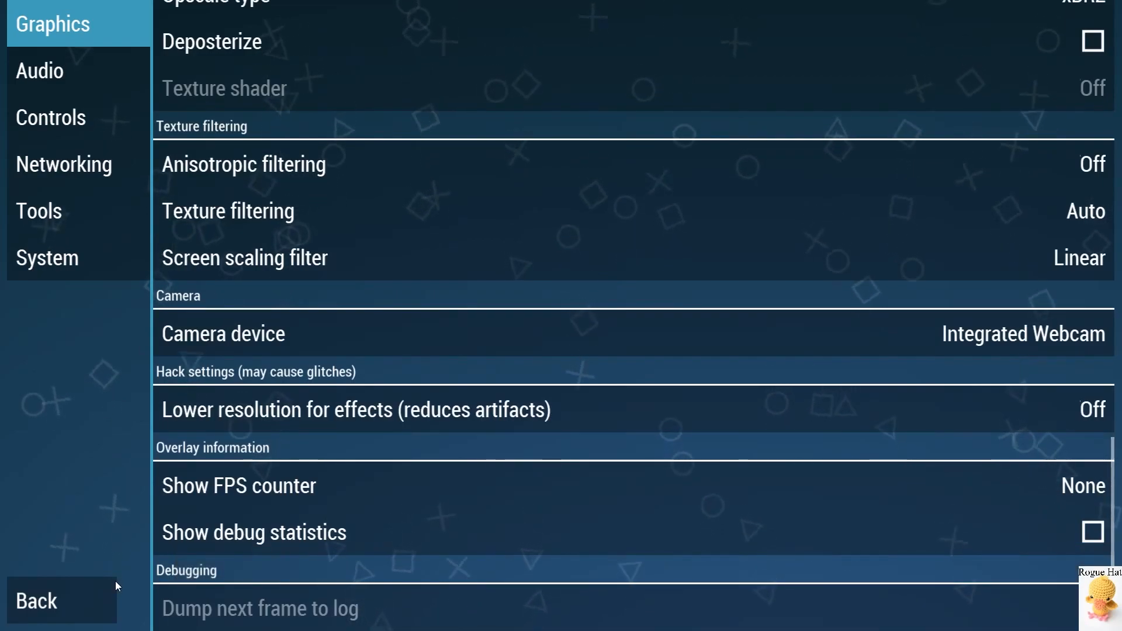
pyautogui.click(96, 583)
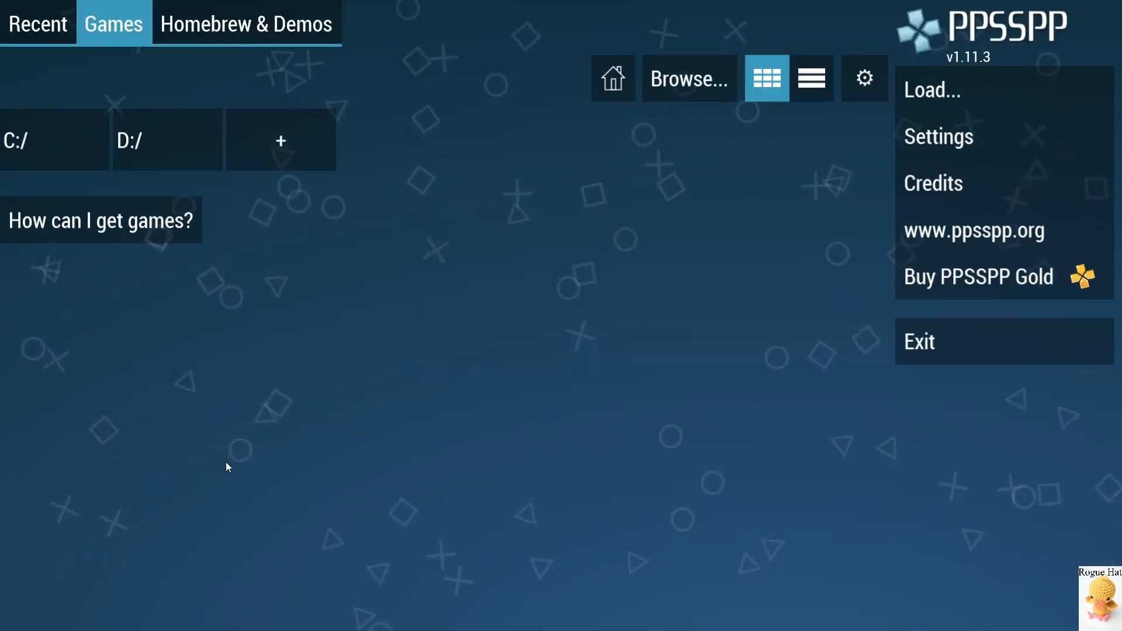